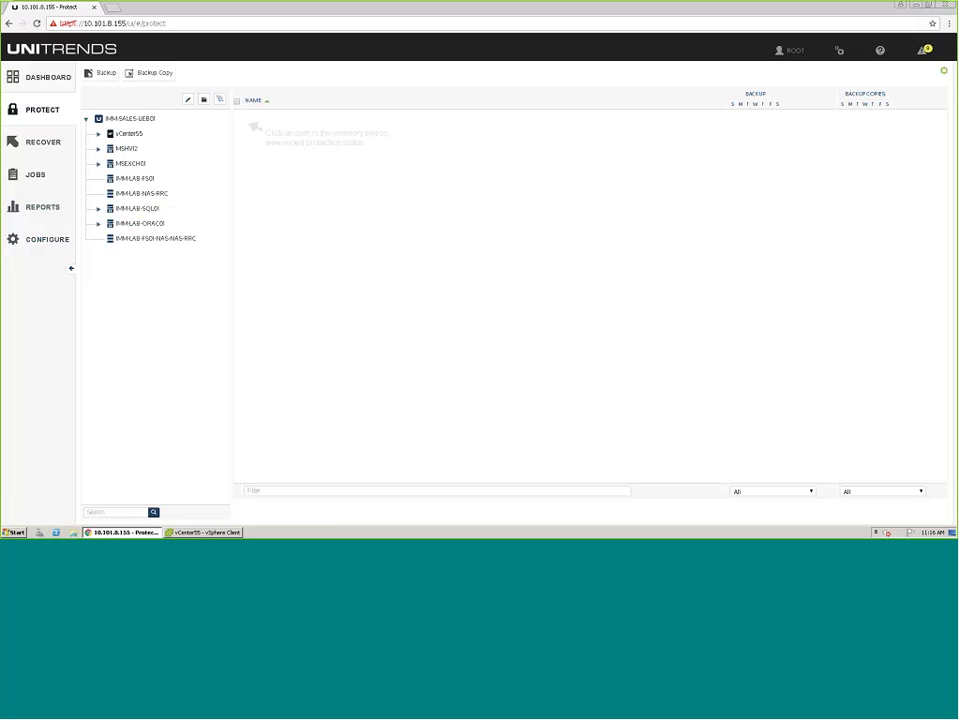
Step: Start a new backup job and name it "Test Backup Job"
{"action": "left_click", "coordinate": [104, 74]}
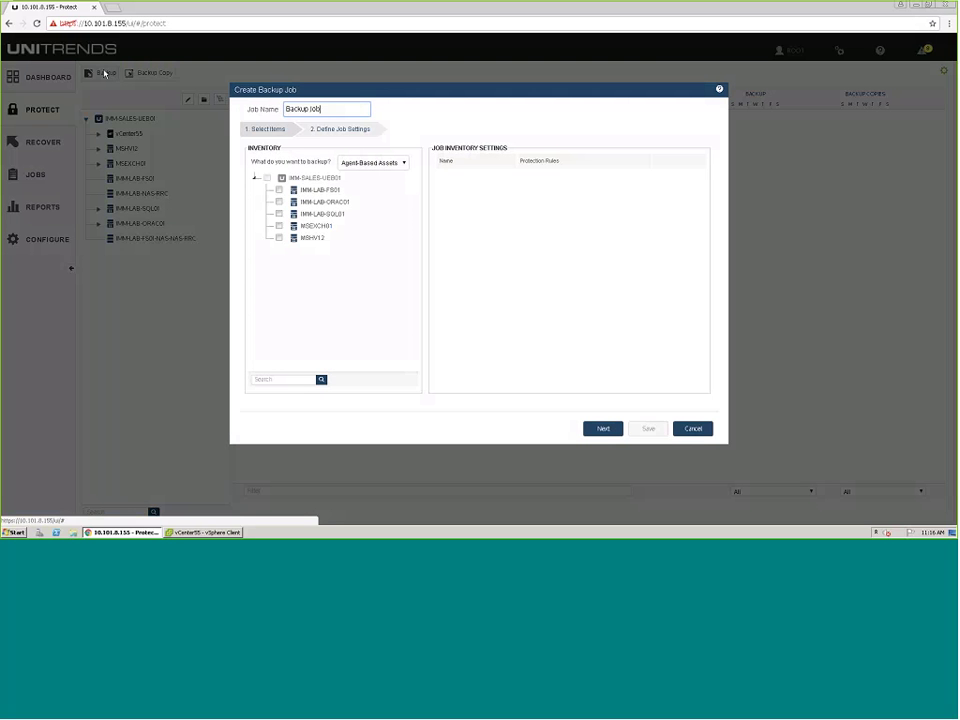
{"action": "triple_click", "coordinate": [321, 112]}
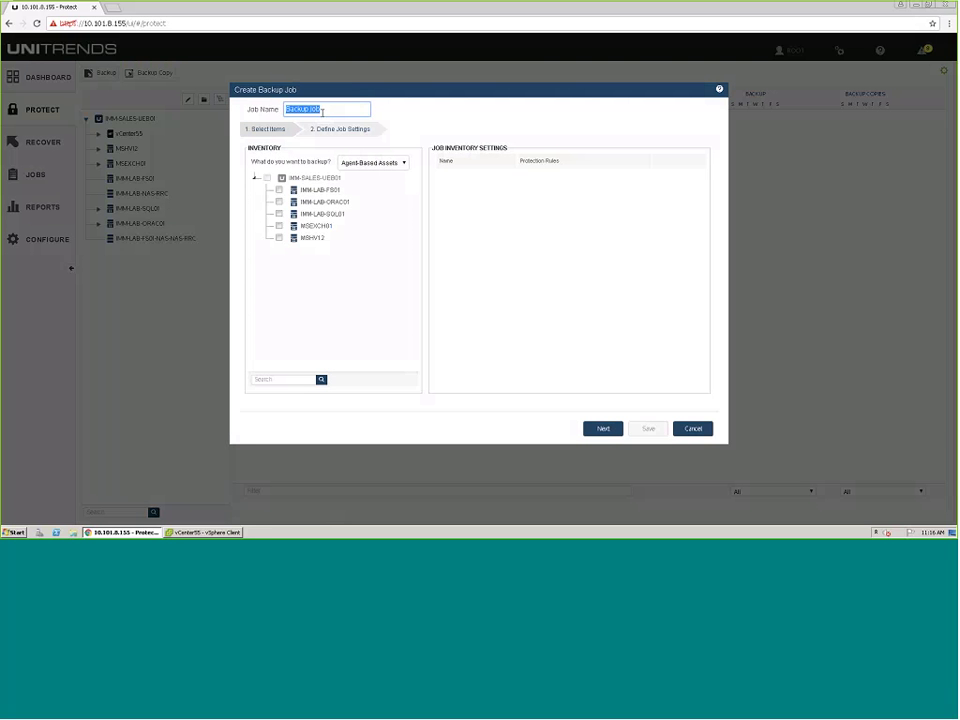
{"action": "type", "text": "Test BAckup Job"}
Step: Choose the agent-based assets IMM-LAB-FS01, IMM-LAB-SQL01 and MSHV12 for the backup job
{"action": "left_click", "coordinate": [375, 164]}
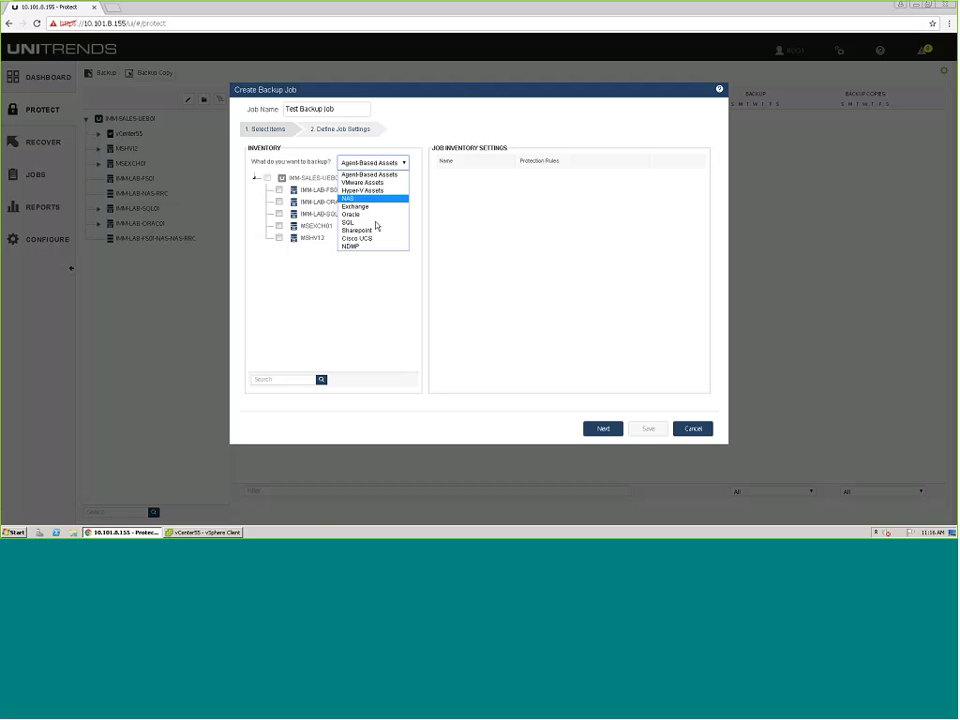
{"action": "left_click", "coordinate": [371, 184]}
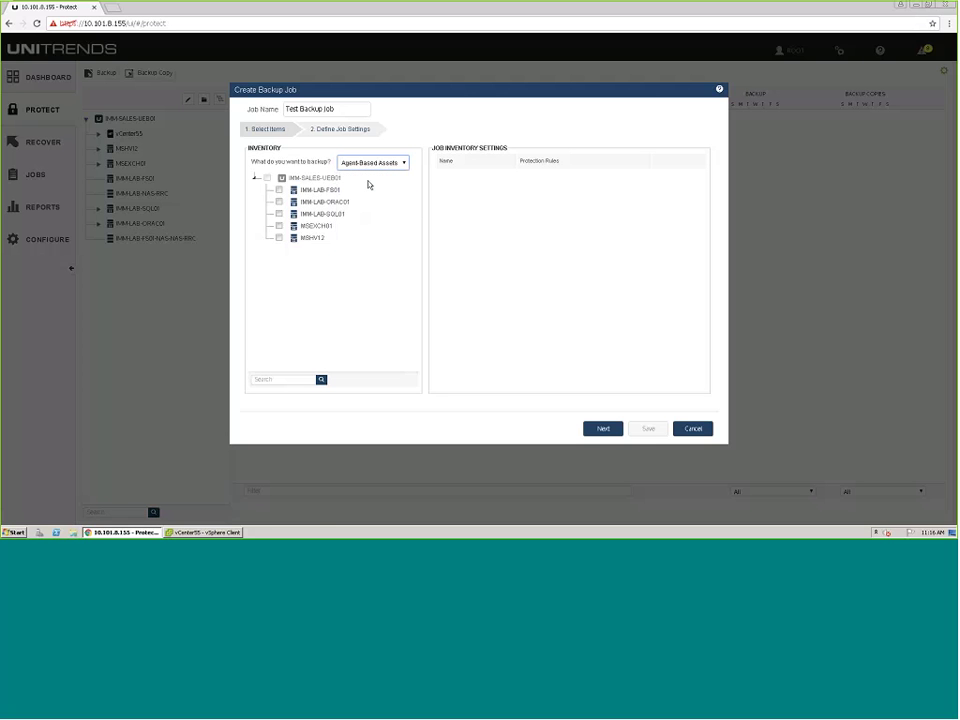
{"action": "left_click", "coordinate": [279, 190]}
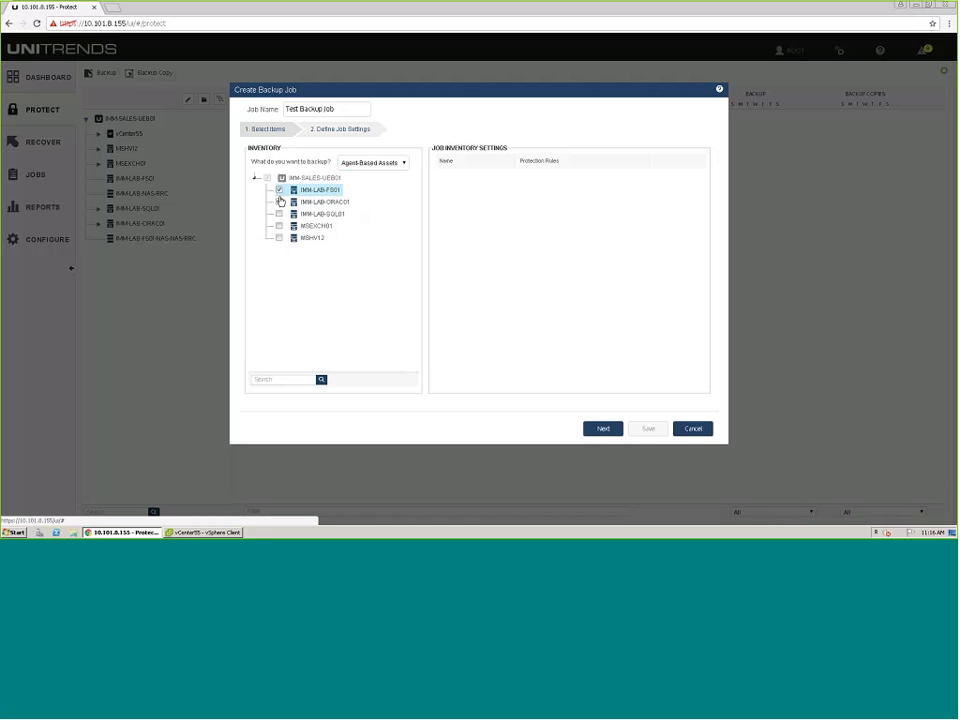
{"action": "left_click", "coordinate": [279, 214]}
{"action": "left_click", "coordinate": [279, 238]}
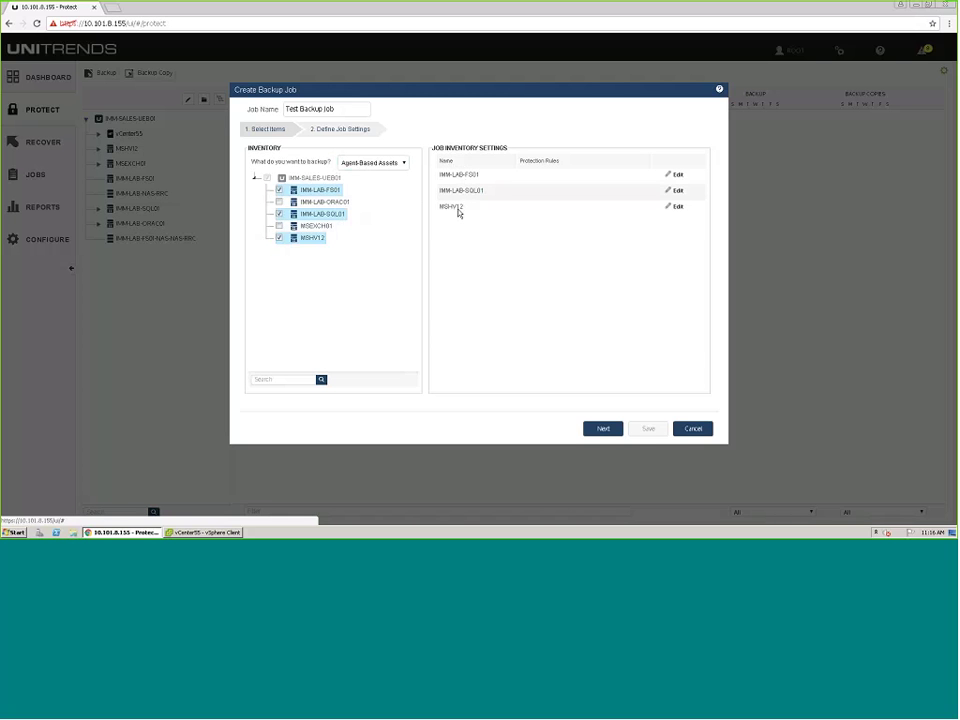
Step: Edit the IMM-LAB-FS01 protection rules to include the C:/ProgramData/ folder, and save them
{"action": "left_click", "coordinate": [677, 175]}
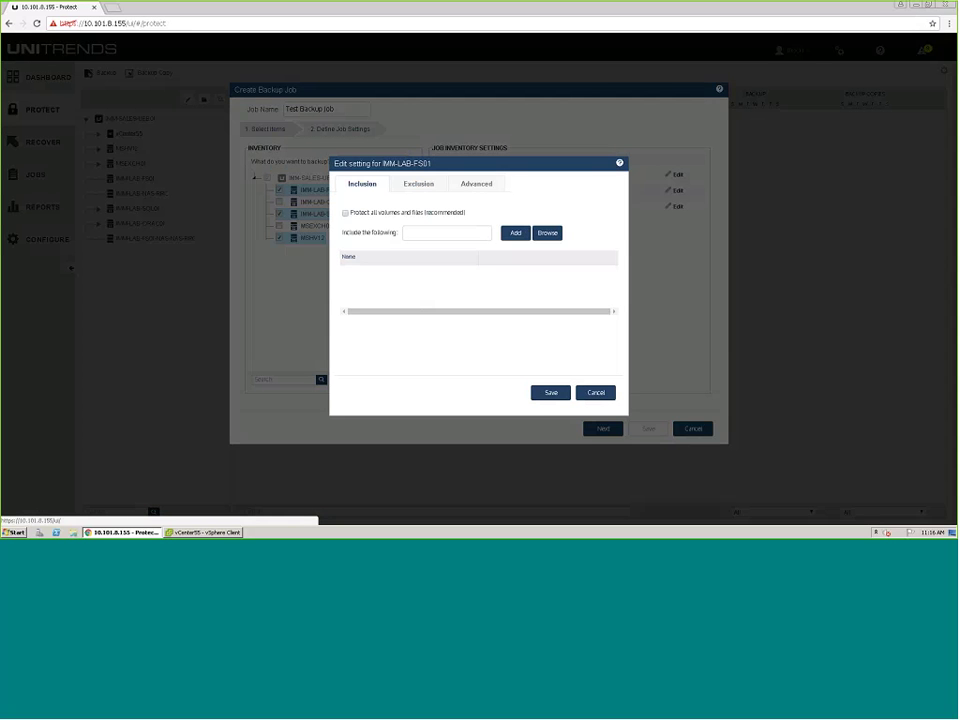
{"action": "left_click", "coordinate": [552, 236]}
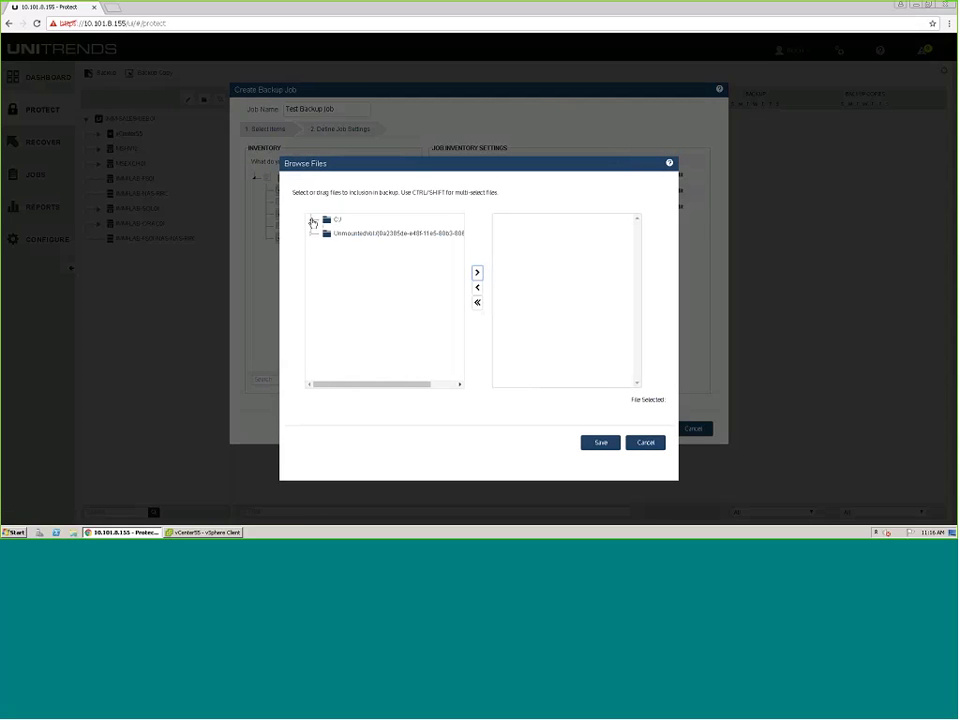
{"action": "left_click", "coordinate": [313, 219]}
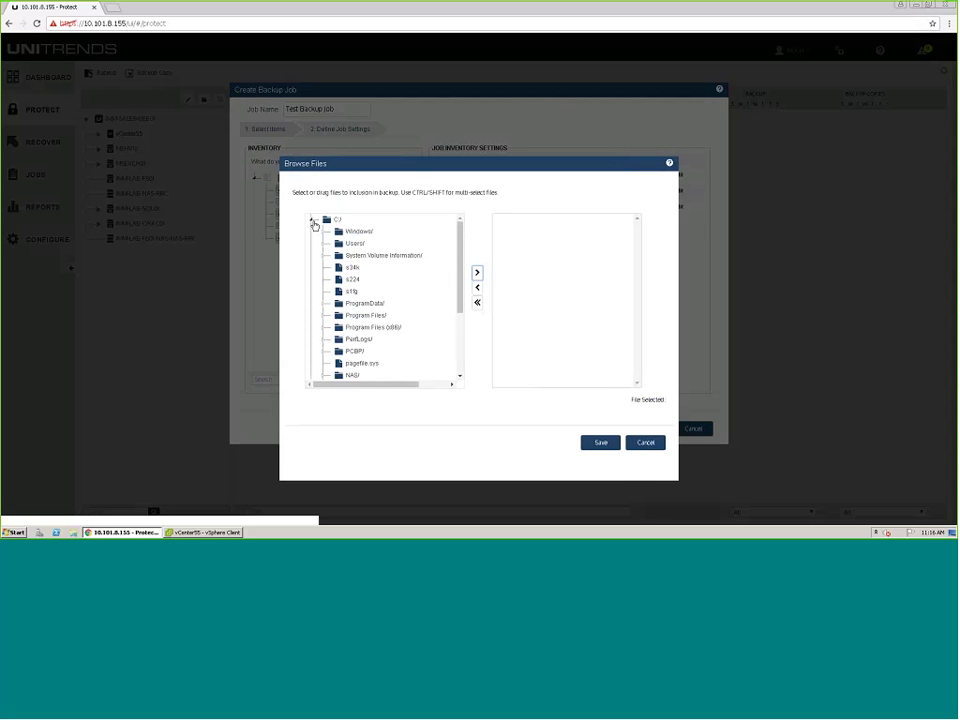
{"action": "left_click", "coordinate": [340, 306]}
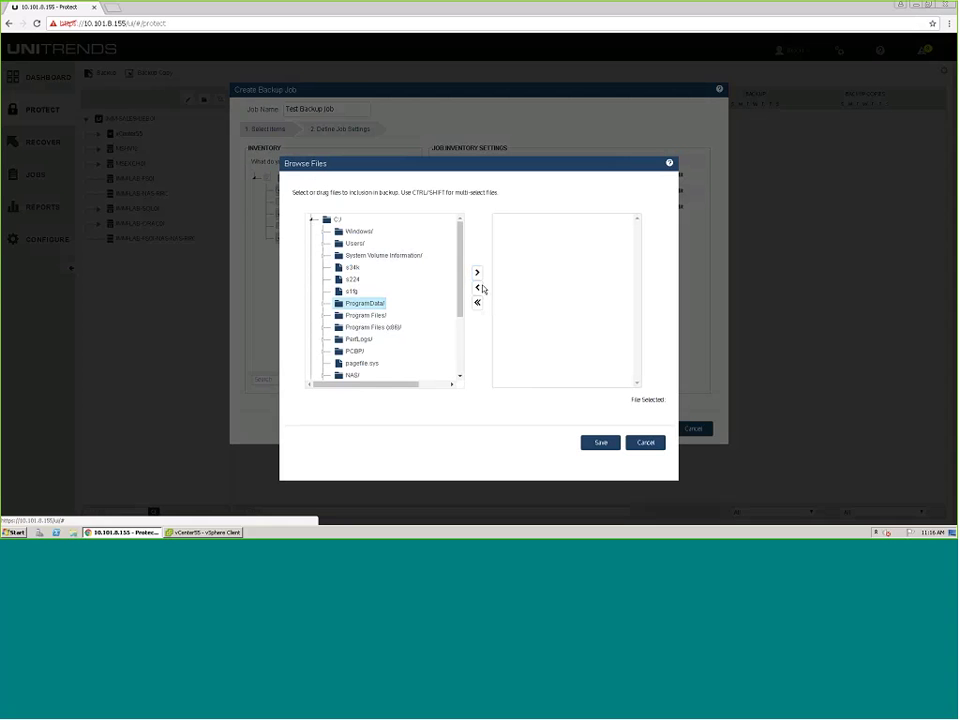
{"action": "left_click", "coordinate": [601, 446]}
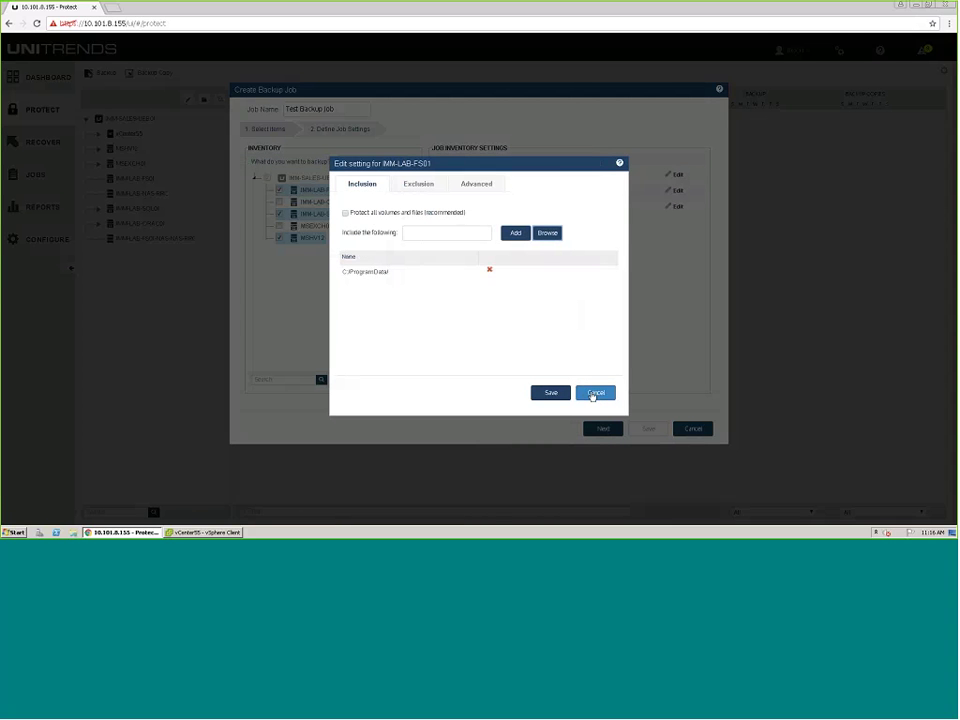
{"action": "left_click", "coordinate": [551, 392]}
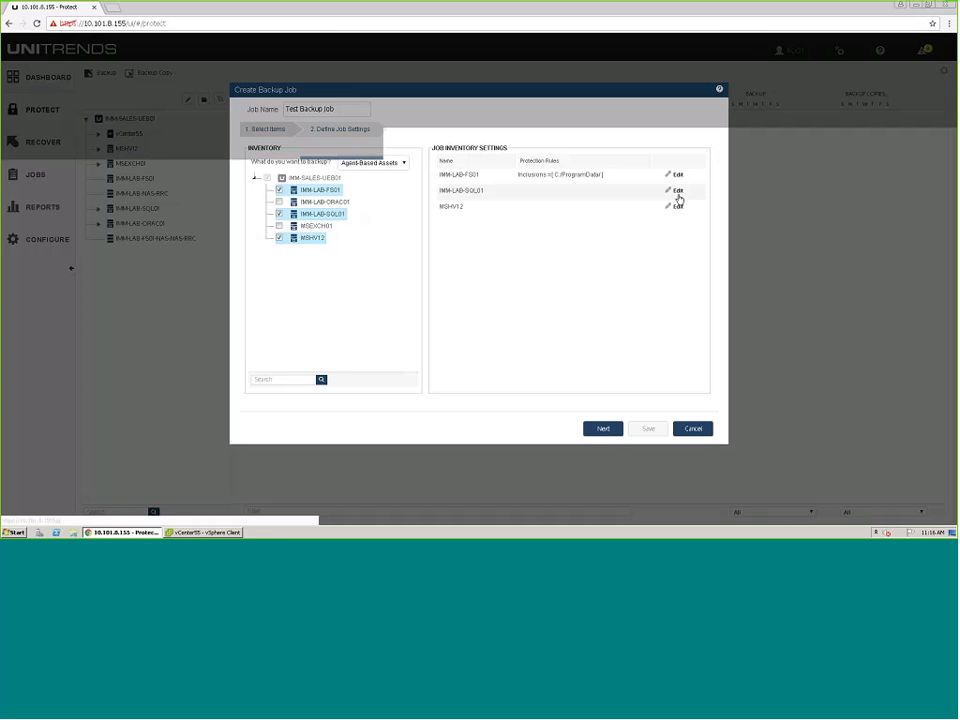
Step: Edit the IMM-LAB-SQL01 protection rules to exclude the D:/ volume, and save them
{"action": "left_click", "coordinate": [676, 190]}
{"action": "left_click", "coordinate": [411, 184]}
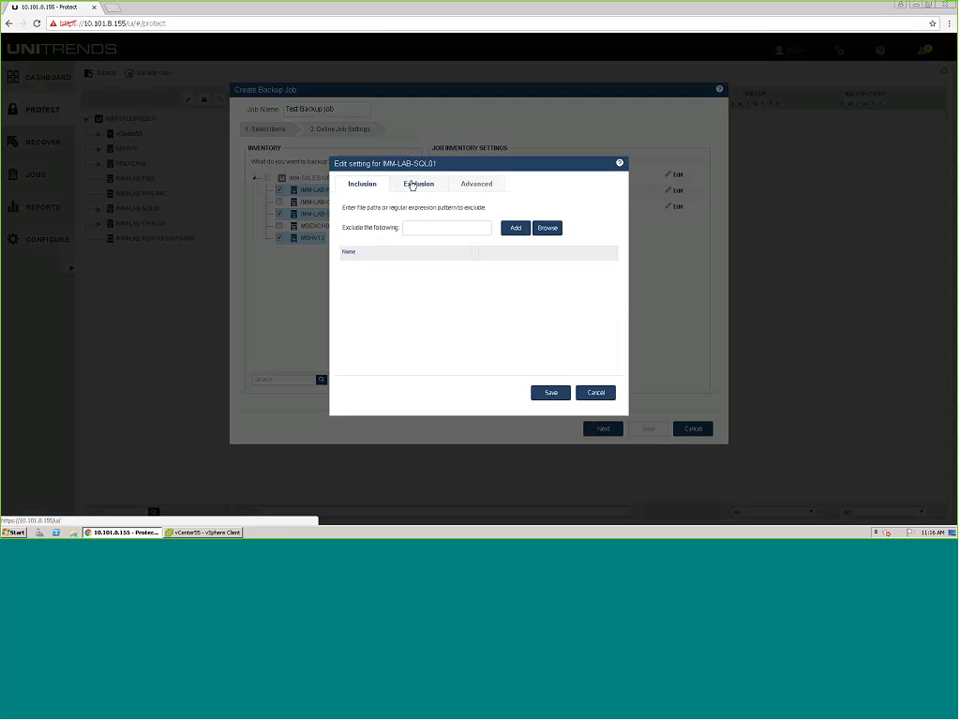
{"action": "left_click", "coordinate": [548, 237]}
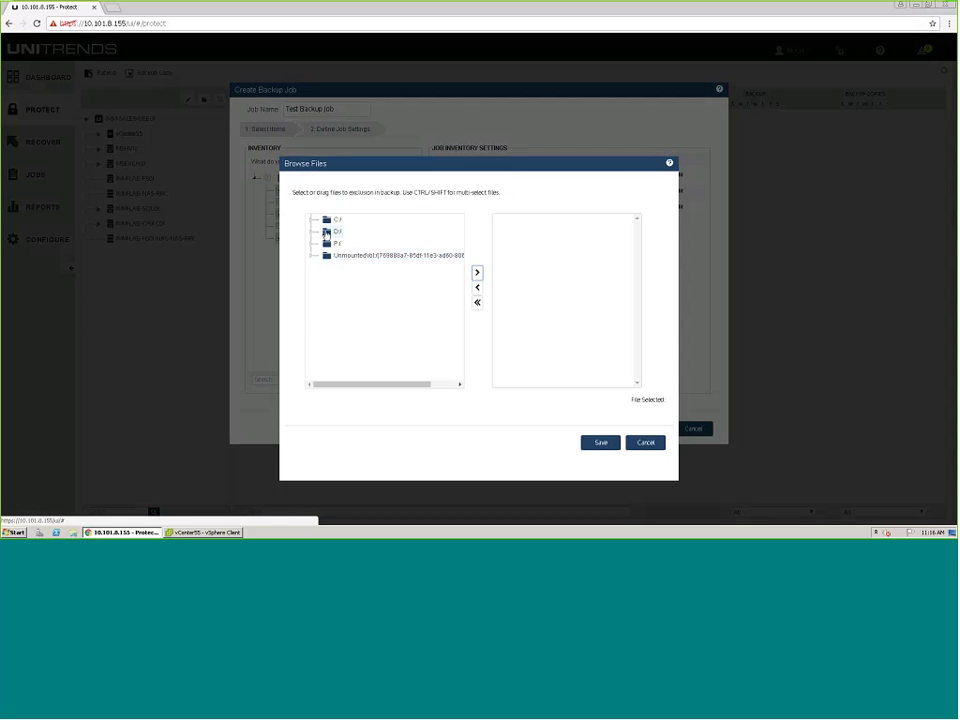
{"action": "left_click_drag", "start_coordinate": [325, 234], "coordinate": [516, 268]}
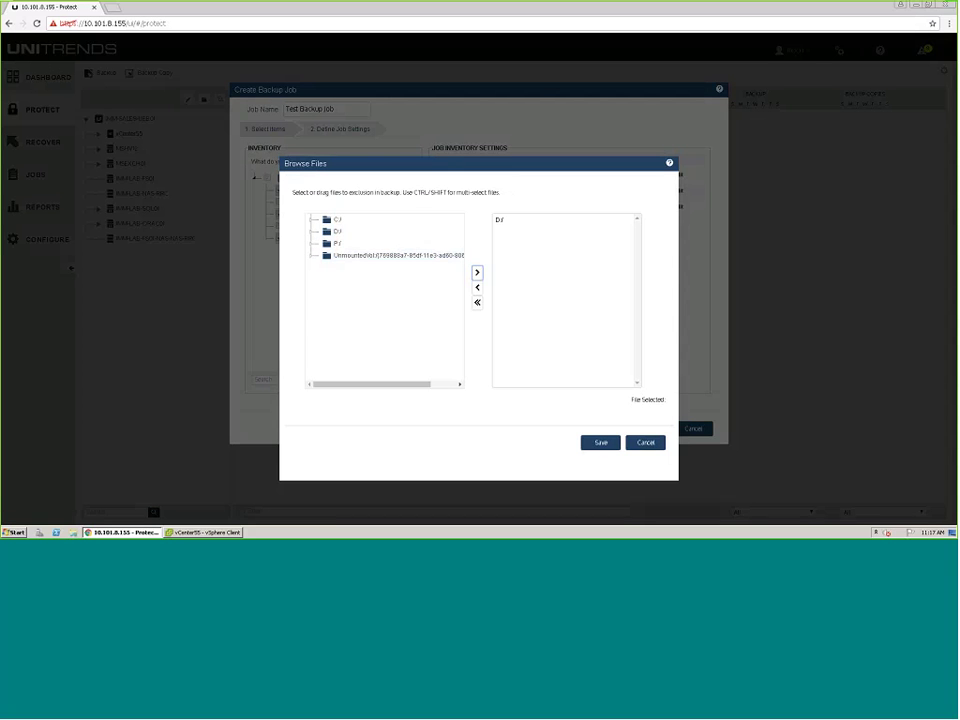
{"action": "left_click", "coordinate": [600, 442]}
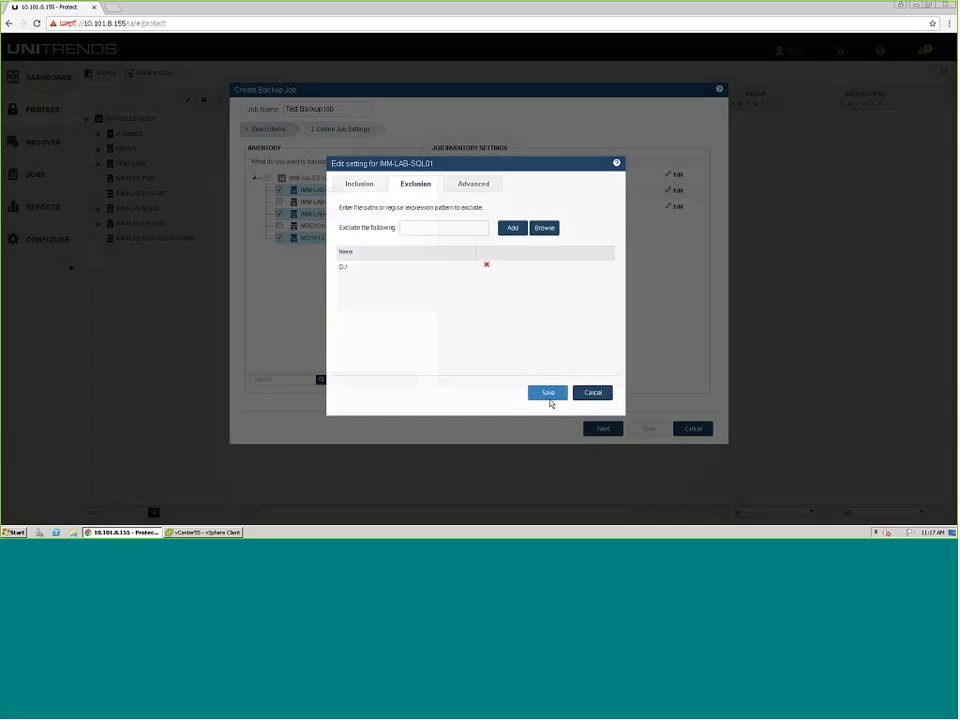
{"action": "left_click", "coordinate": [550, 395]}
Step: Edit the MSHV12 protection rules to include the file C:/Users/desktop.ini, and save them
{"action": "left_click", "coordinate": [675, 207]}
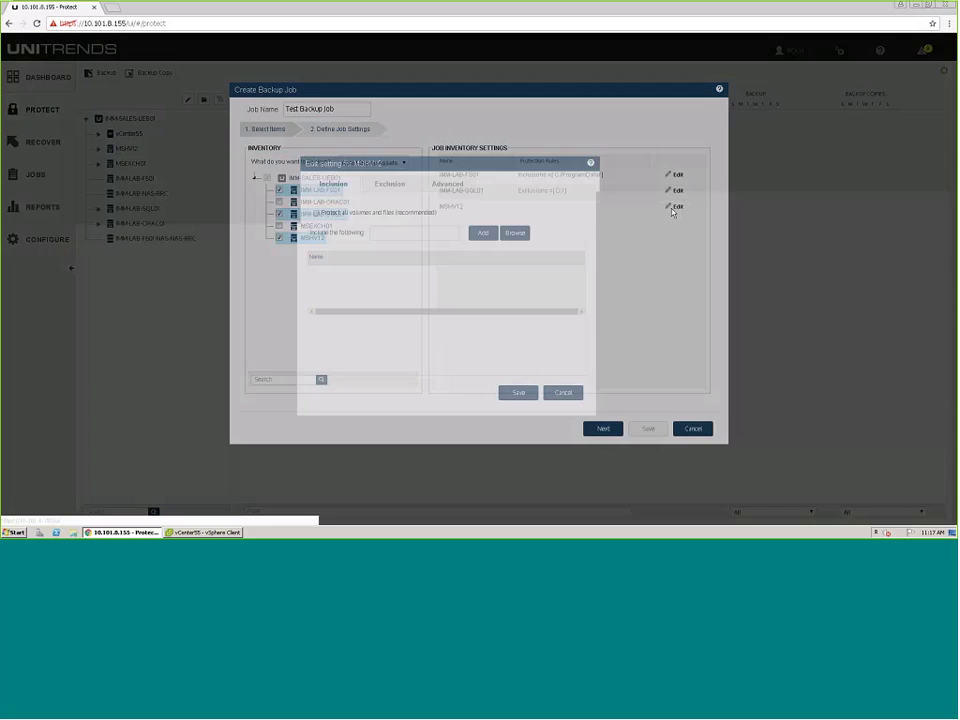
{"action": "left_click", "coordinate": [548, 233]}
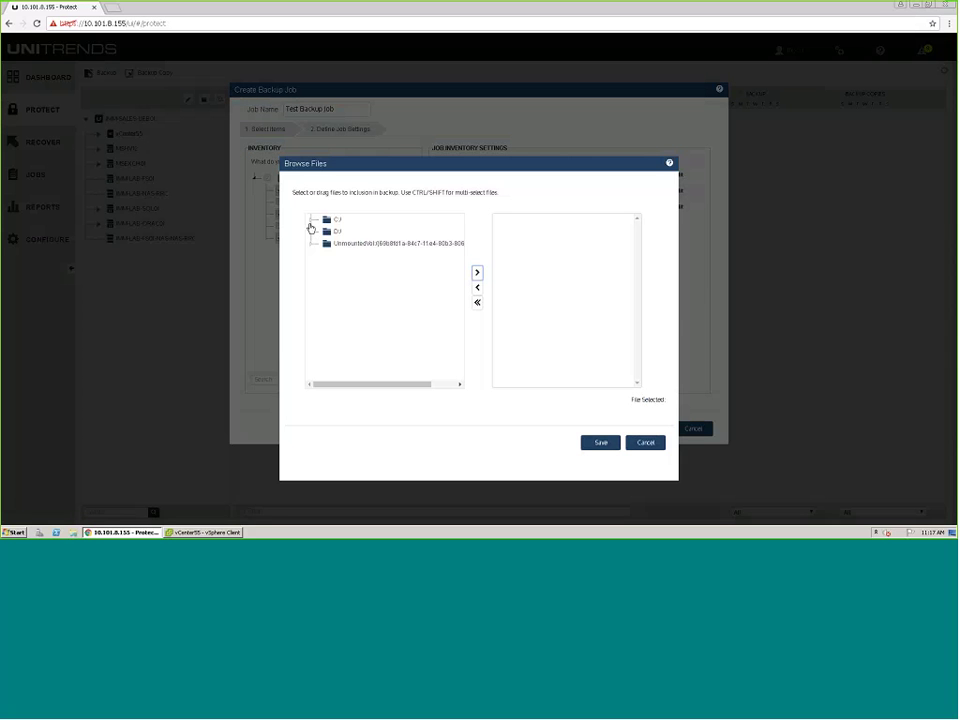
{"action": "left_click", "coordinate": [311, 222]}
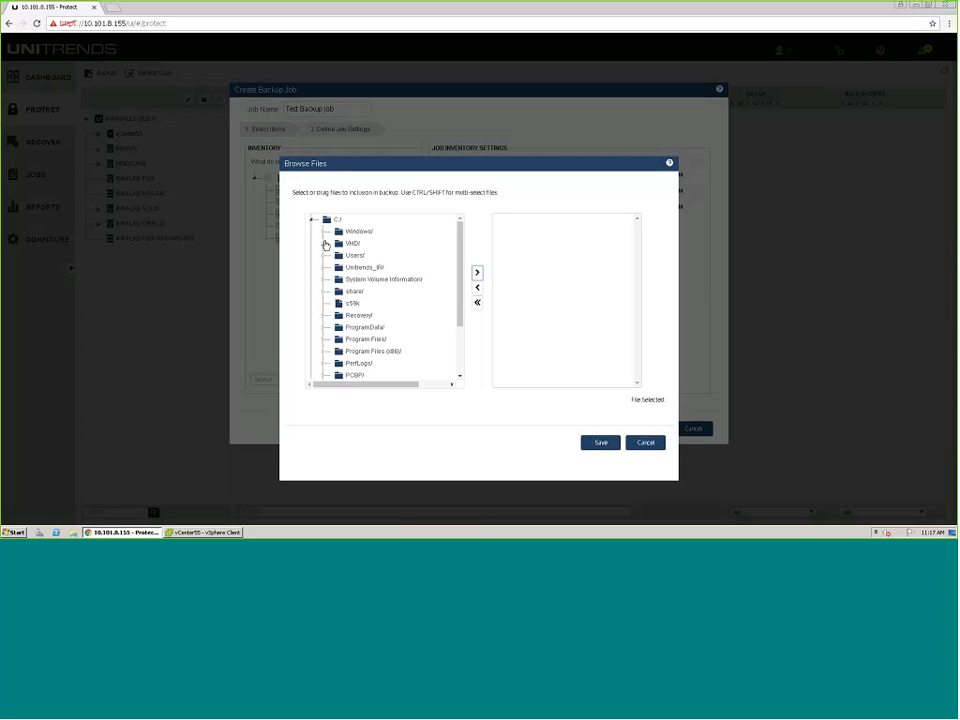
{"action": "left_click", "coordinate": [324, 255]}
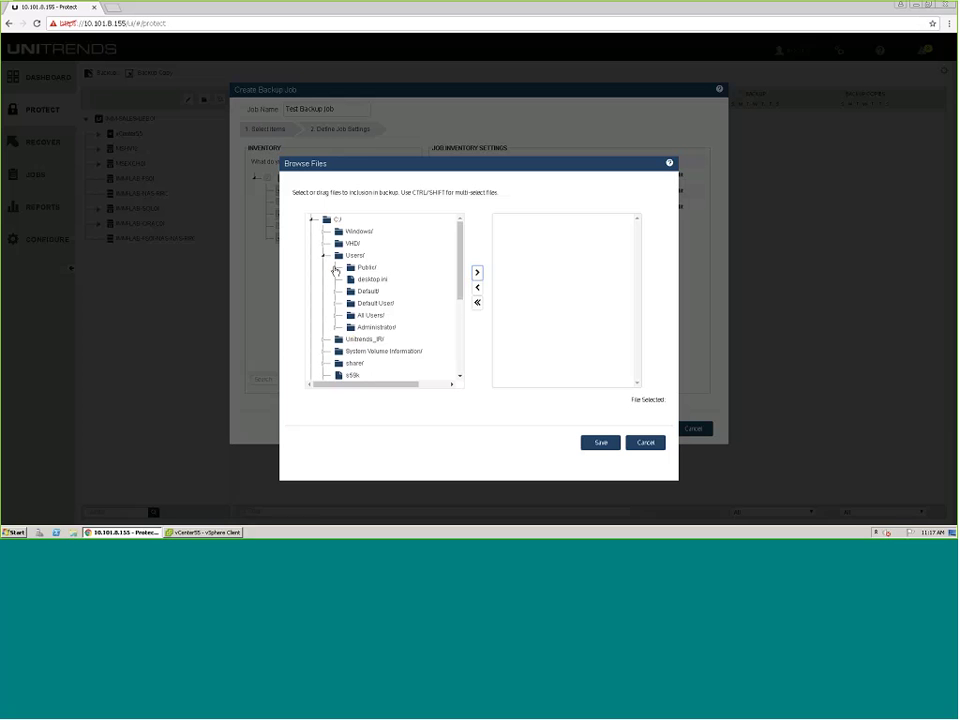
{"action": "left_click", "coordinate": [370, 279]}
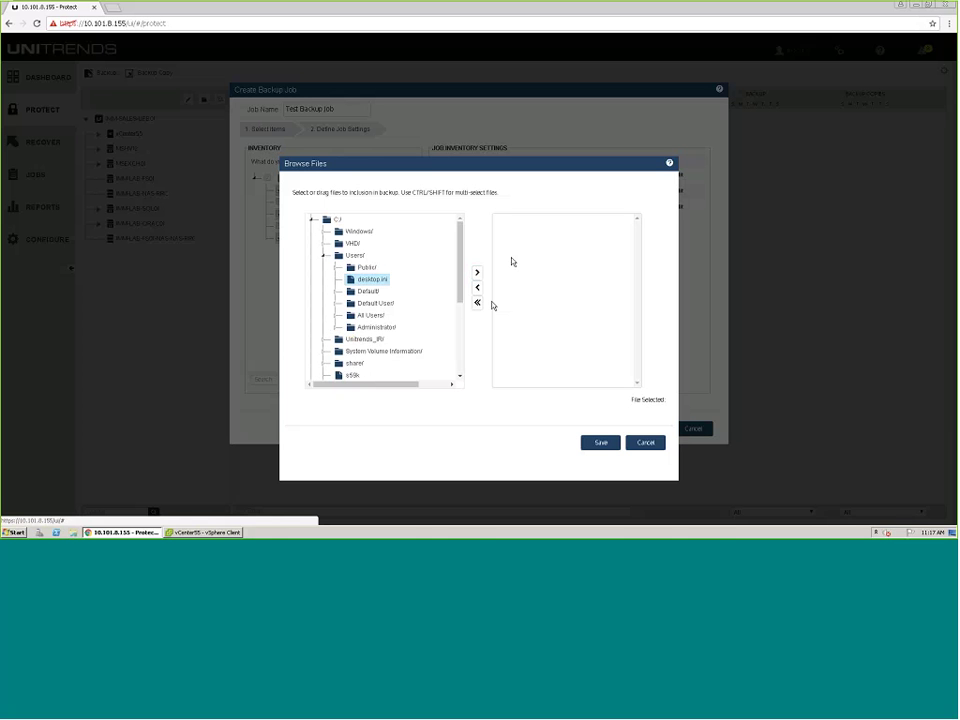
{"action": "left_click", "coordinate": [477, 272]}
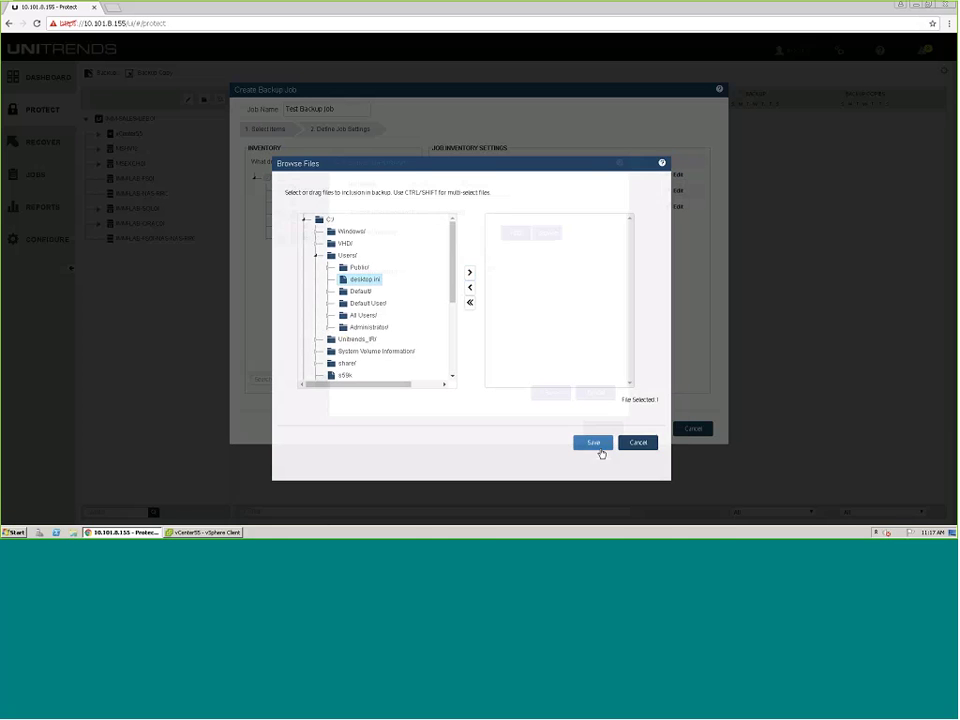
{"action": "left_click", "coordinate": [601, 444]}
{"action": "left_click", "coordinate": [551, 395]}
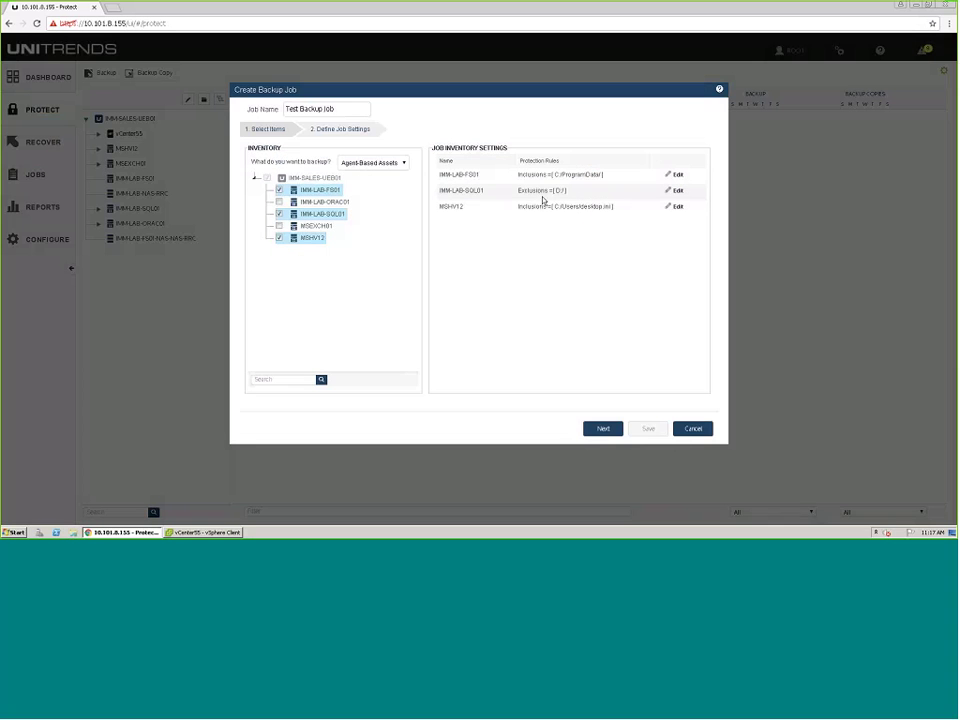
Step: Proceed to the job settings and set the job to run on a schedule in Incremental Forever mode
{"action": "left_click", "coordinate": [603, 430]}
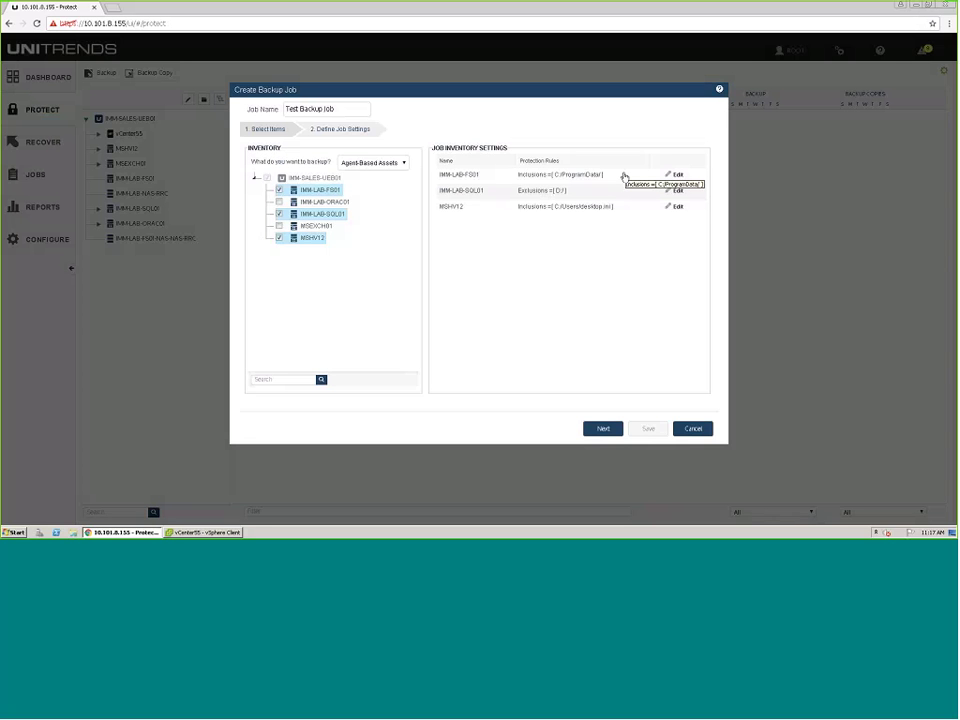
{"action": "left_click", "coordinate": [603, 430]}
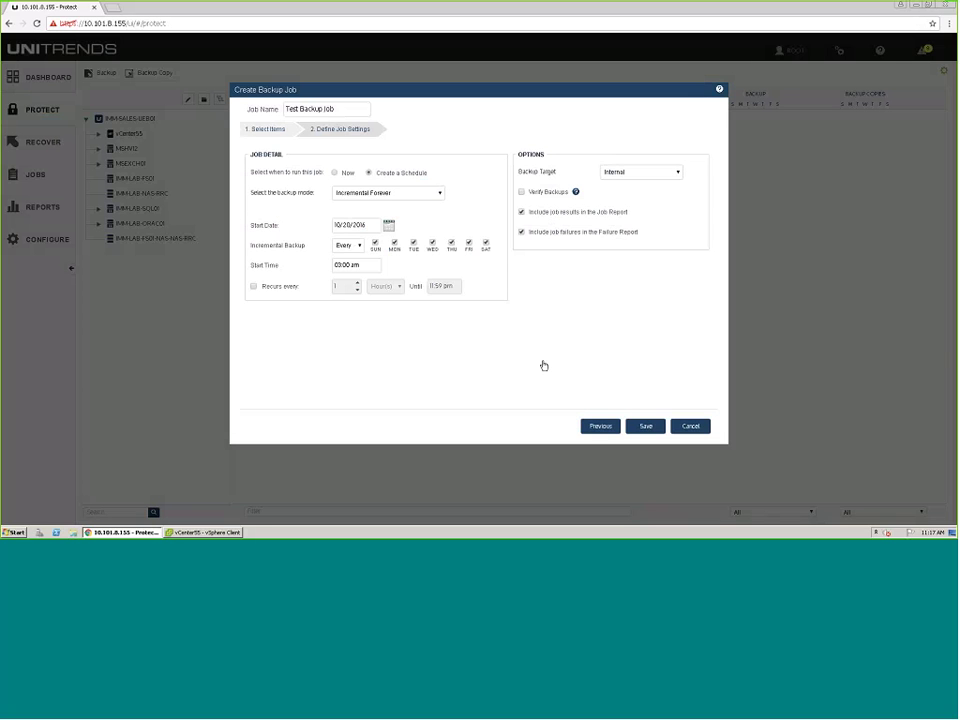
{"action": "left_click", "coordinate": [337, 173]}
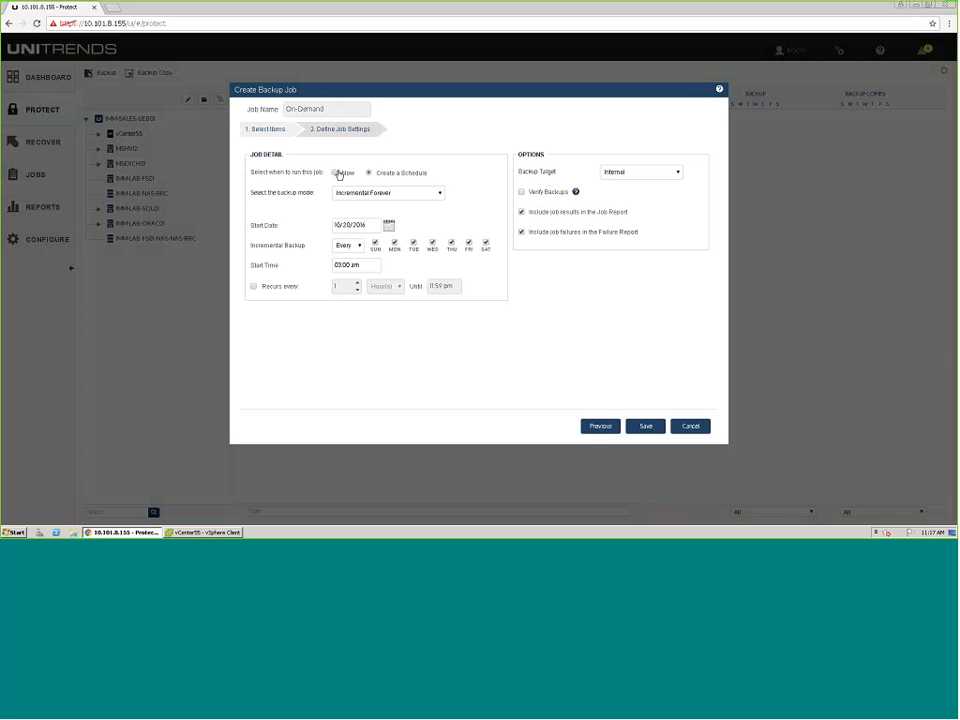
{"action": "left_click", "coordinate": [396, 174]}
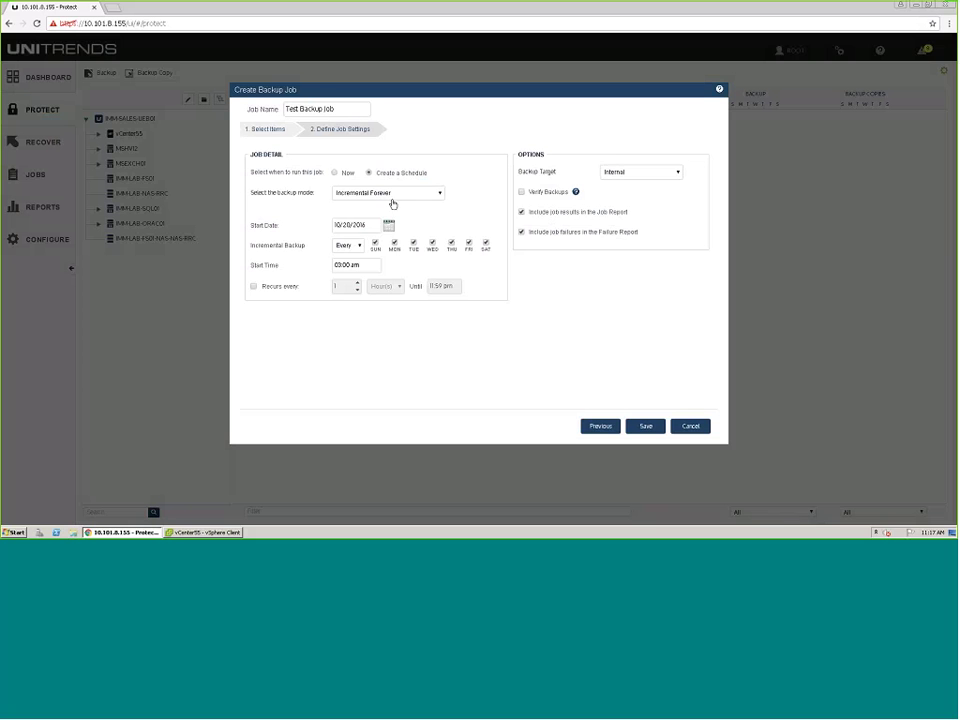
{"action": "left_click", "coordinate": [377, 202]}
{"action": "left_click", "coordinate": [373, 214]}
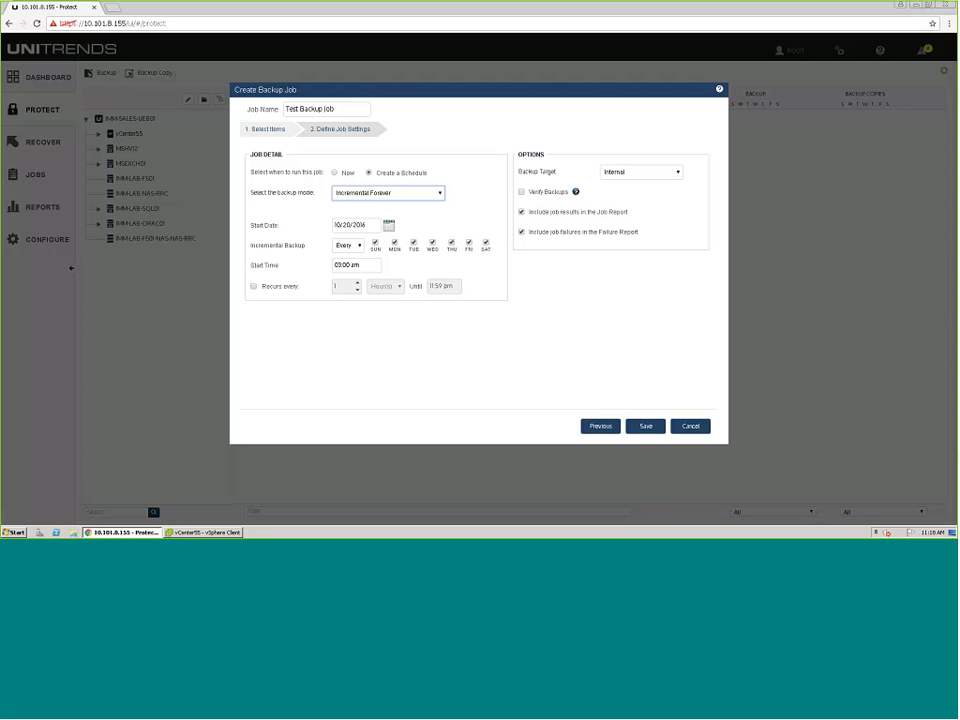
Step: Set the backup mode to Fulls and Incrementals with hourly recurring incremental backups, and cancel the job without saving
{"action": "left_click", "coordinate": [423, 194]}
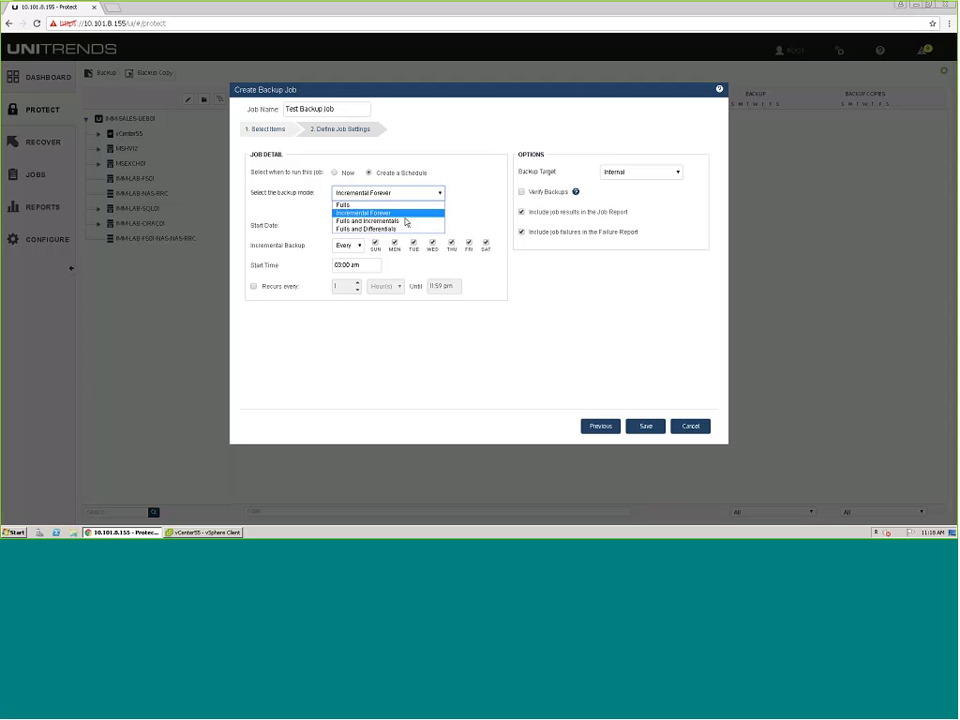
{"action": "left_click", "coordinate": [400, 220]}
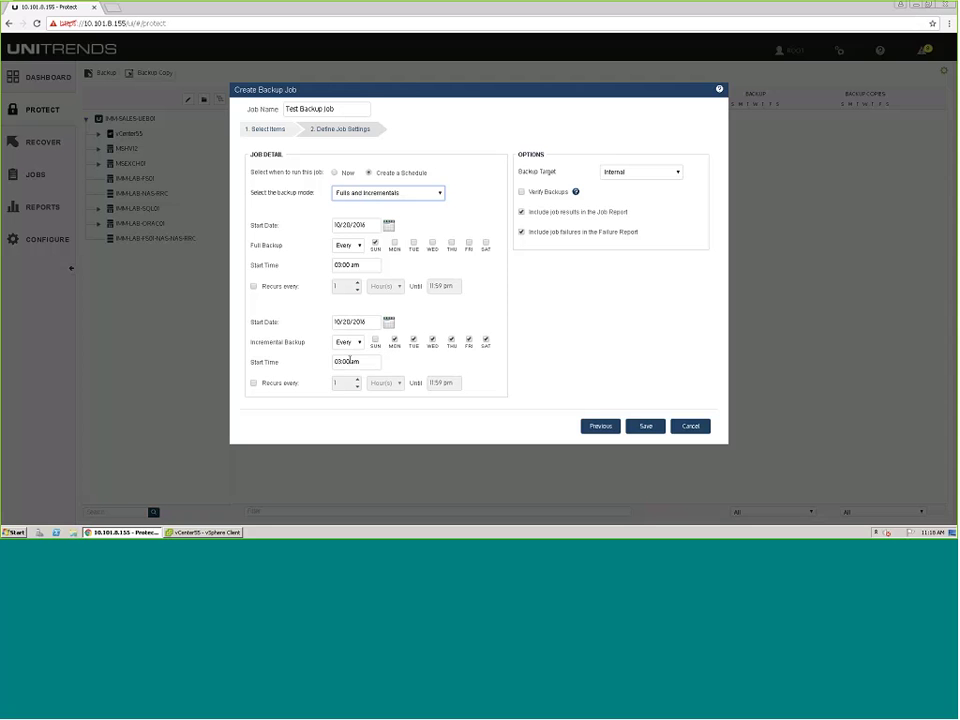
{"action": "left_click", "coordinate": [287, 386]}
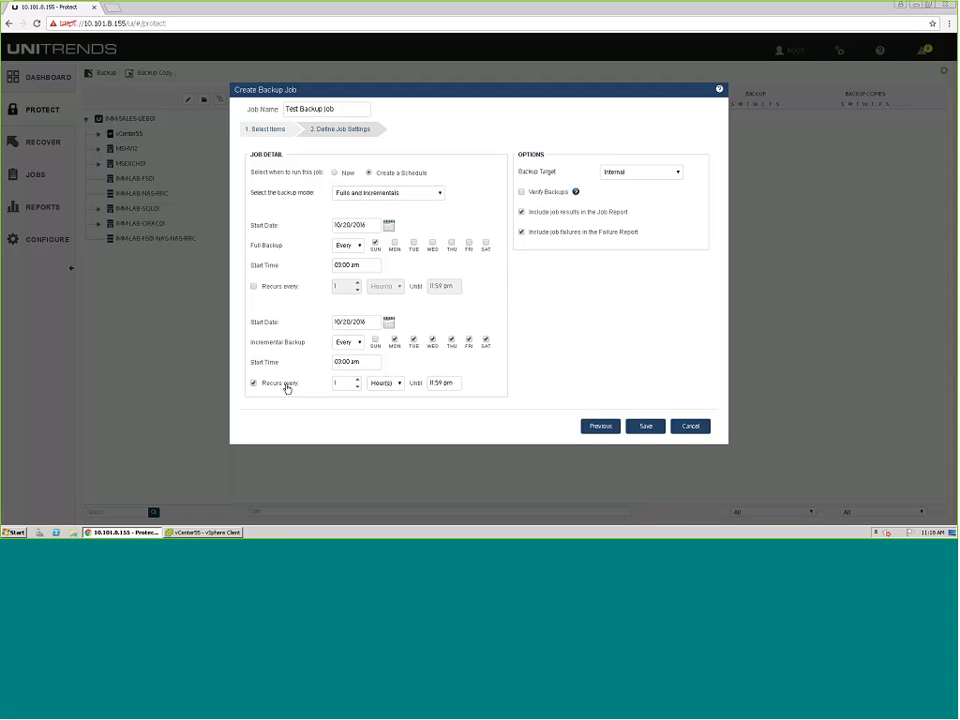
{"action": "left_click", "coordinate": [359, 384]}
{"action": "left_click", "coordinate": [358, 382]}
{"action": "left_click", "coordinate": [358, 382]}
{"action": "left_click", "coordinate": [691, 427]}
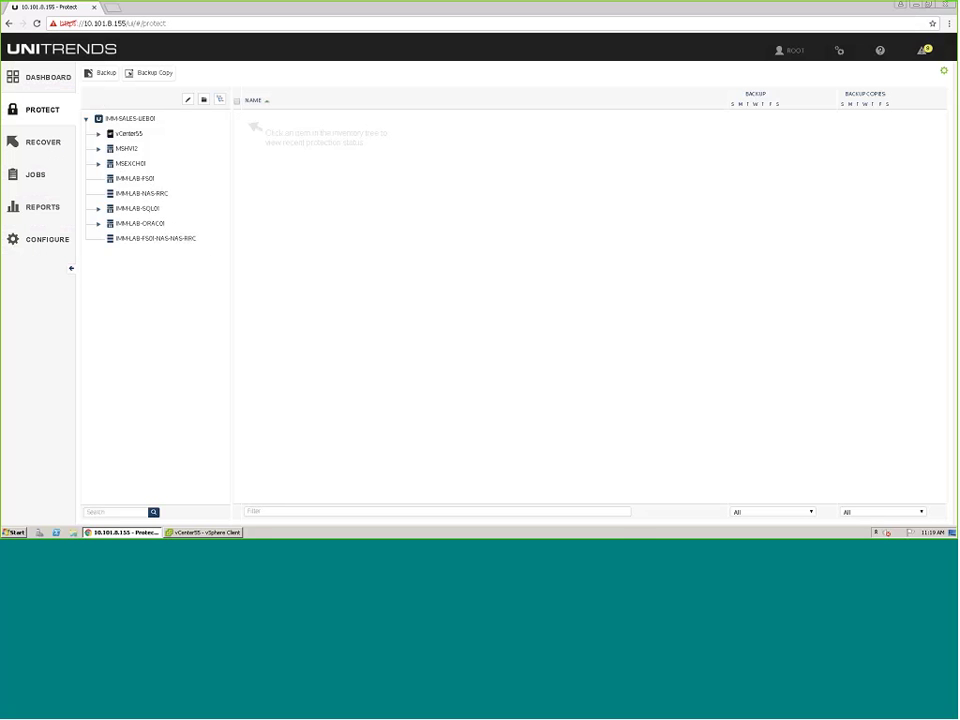
Step: Review the IMM-SALES-UEB01 appliance's recent protection status and view the details of the orcl backup from 10/14/2016
{"action": "left_click", "coordinate": [148, 122]}
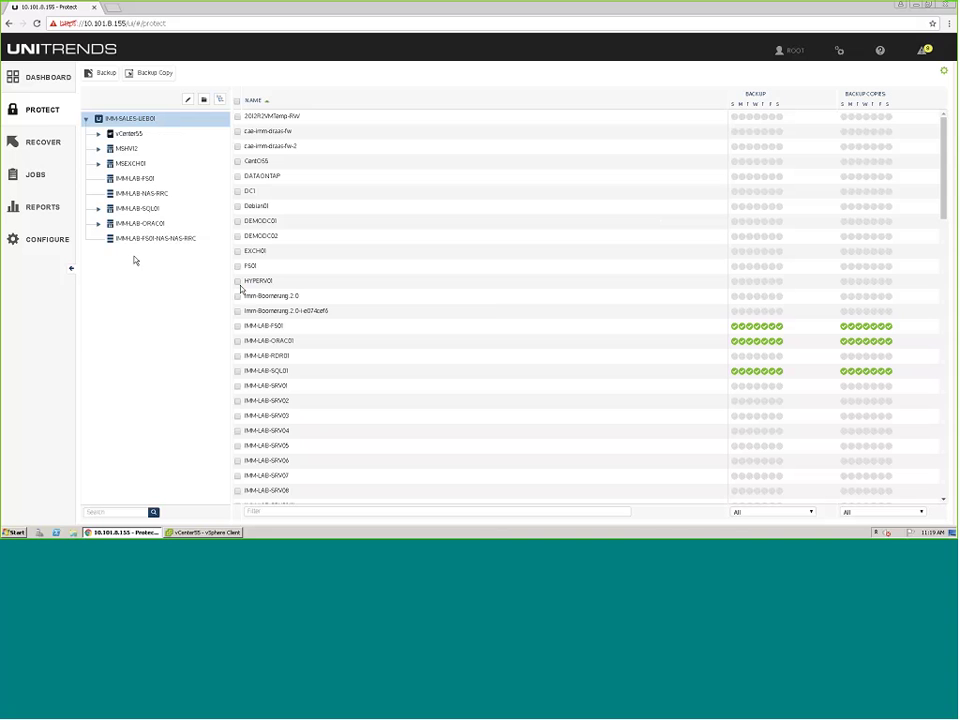
{"action": "scroll", "coordinate": [811, 353], "scroll_direction": "down", "scroll_amount": 10}
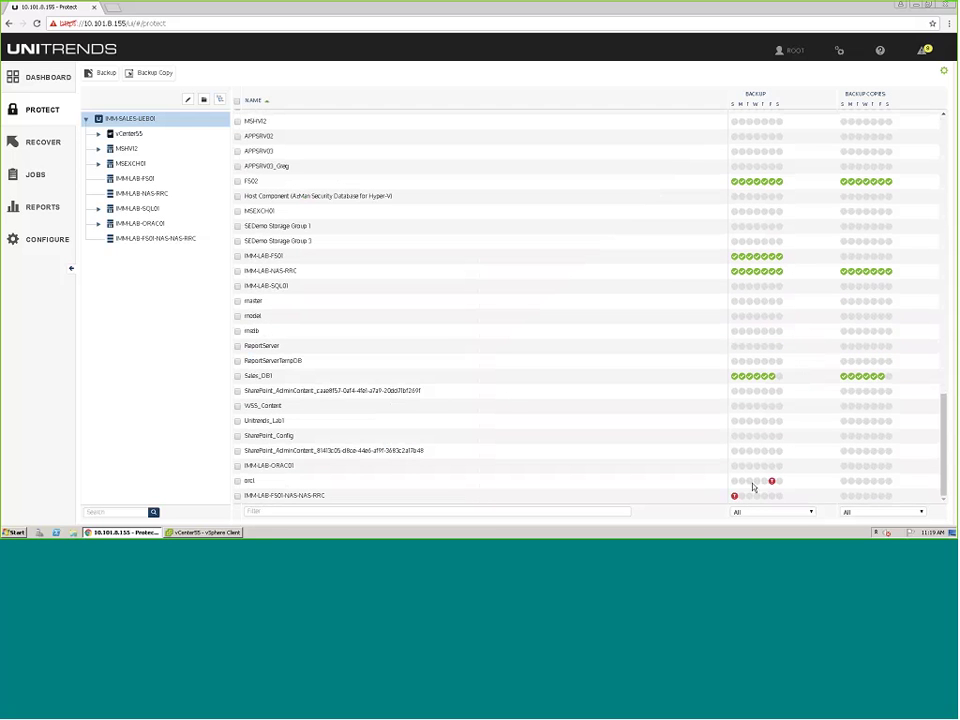
{"action": "mouse_move", "coordinate": [773, 484]}
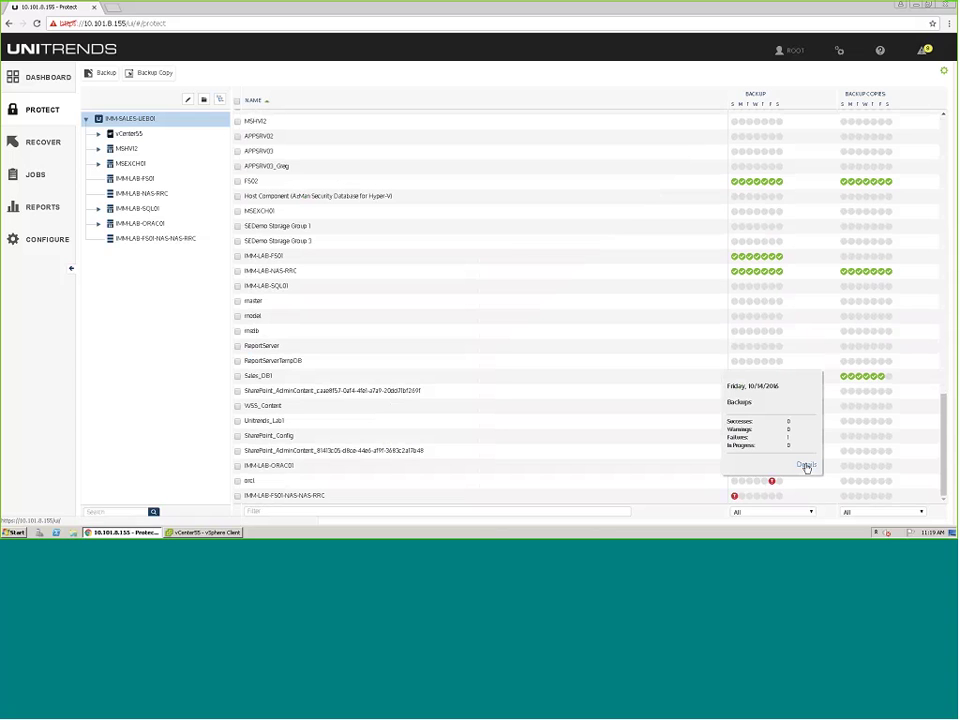
{"action": "left_click", "coordinate": [805, 465]}
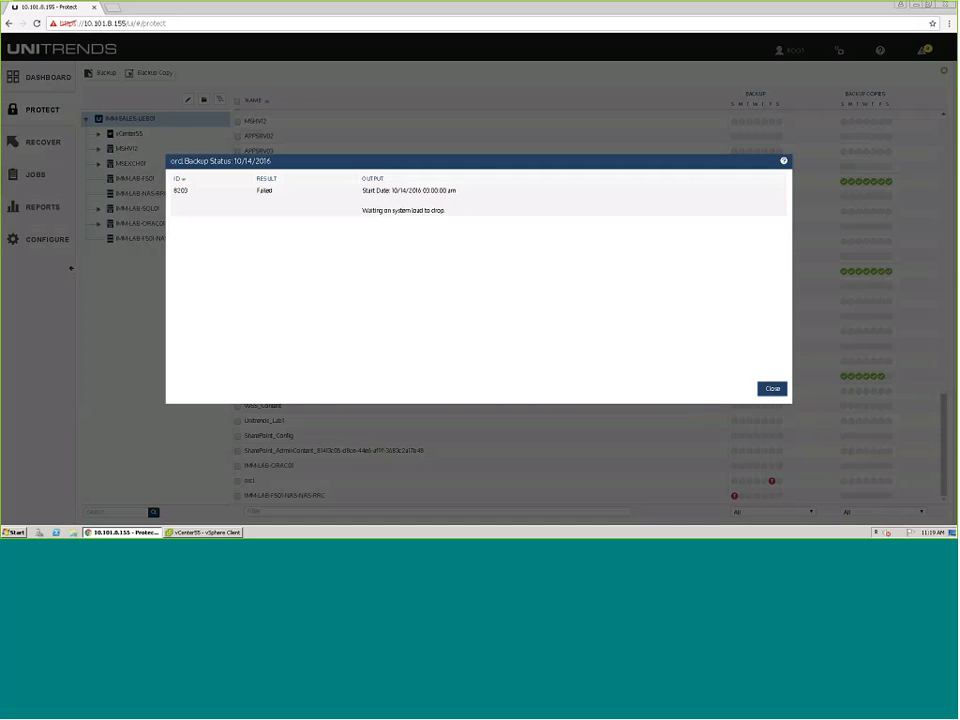
{"action": "left_click", "coordinate": [770, 390]}
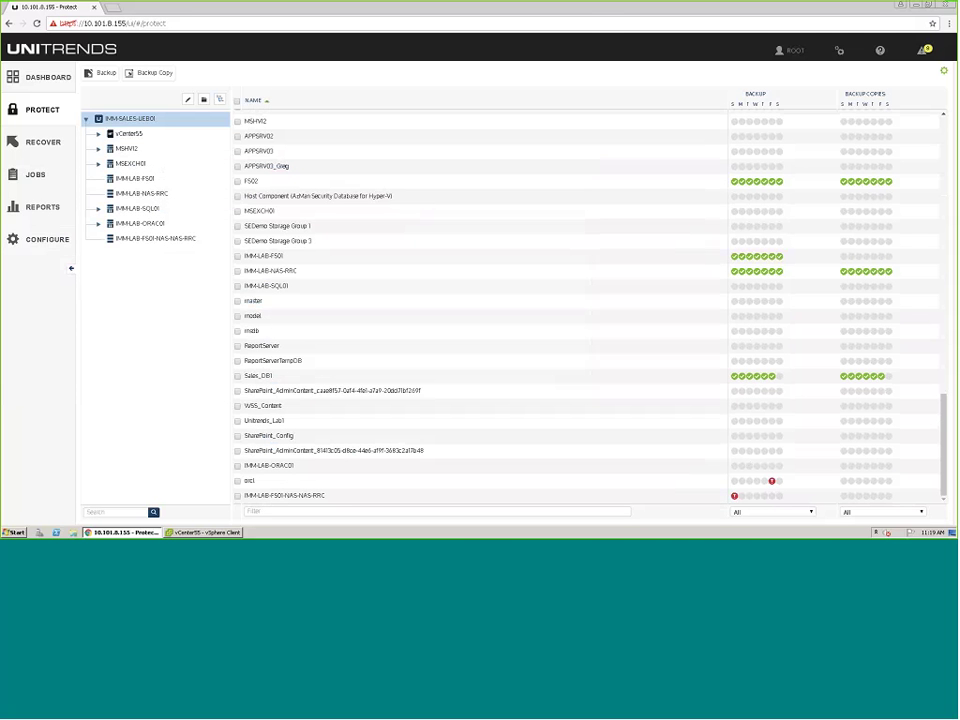
Step: Read through the backup status details of IMM-LAB-NAS-RRC for 10/20/2016, and close them
{"action": "left_click", "coordinate": [766, 271]}
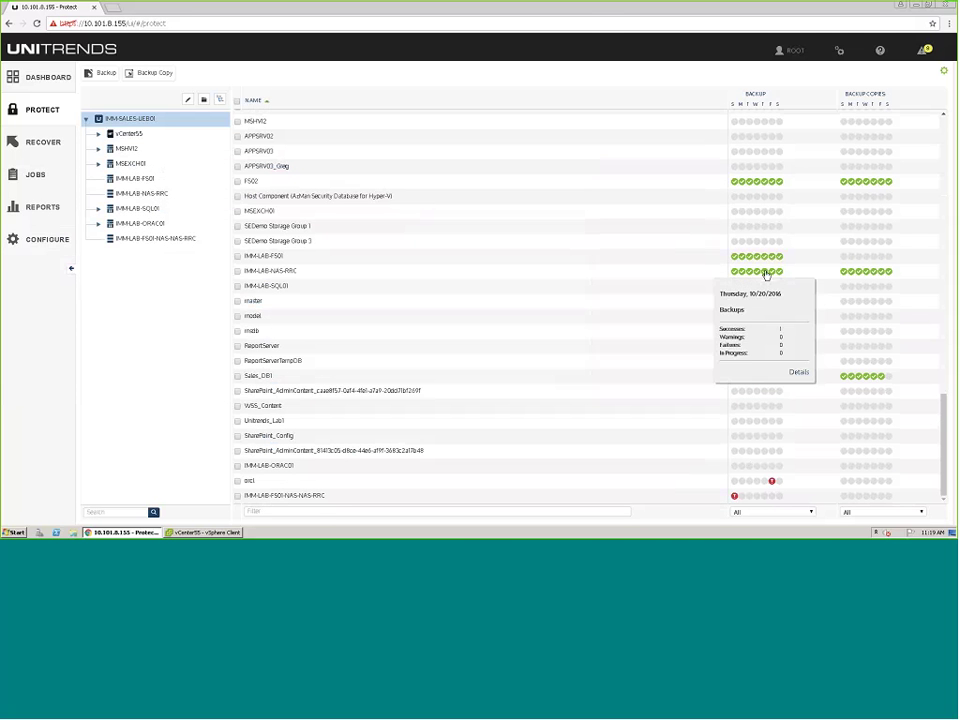
{"action": "left_click", "coordinate": [806, 377]}
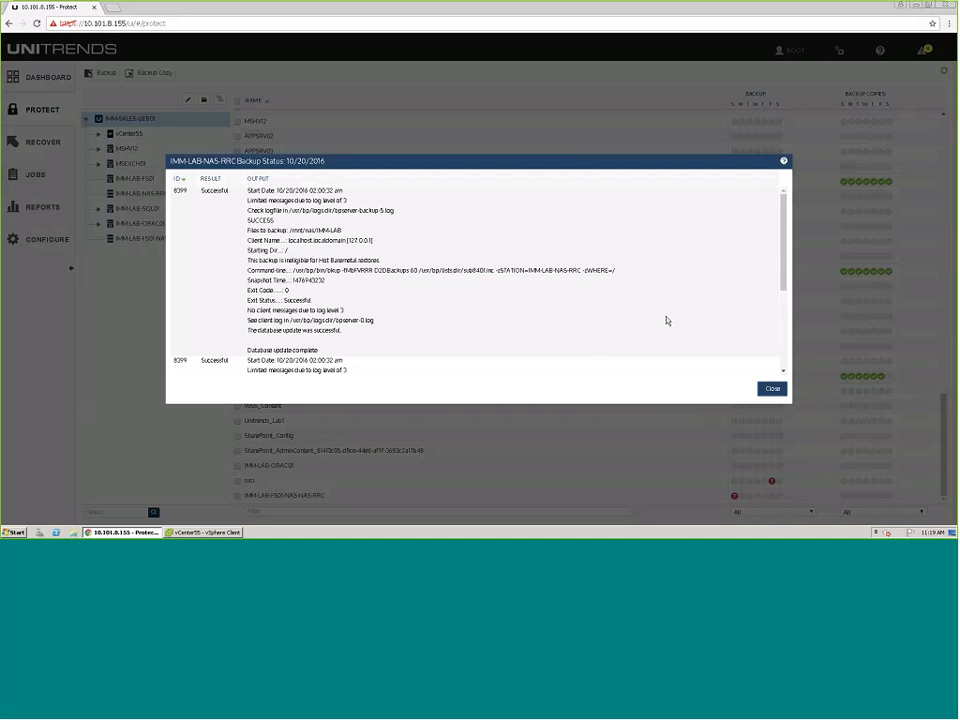
{"action": "scroll", "coordinate": [587, 314], "scroll_direction": "down", "scroll_amount": 3}
{"action": "scroll", "coordinate": [589, 317], "scroll_direction": "up", "scroll_amount": 3}
{"action": "left_click", "coordinate": [772, 388]}
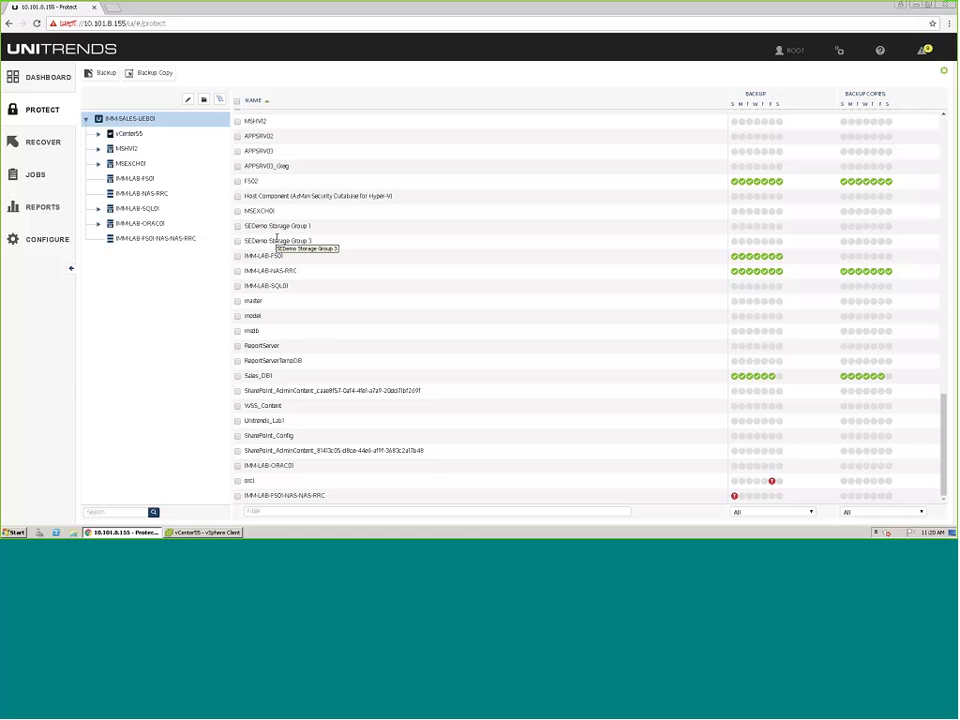
Step: Examine the Sales_DB1 recovery points in the recovery backup catalog
{"action": "left_click", "coordinate": [63, 145]}
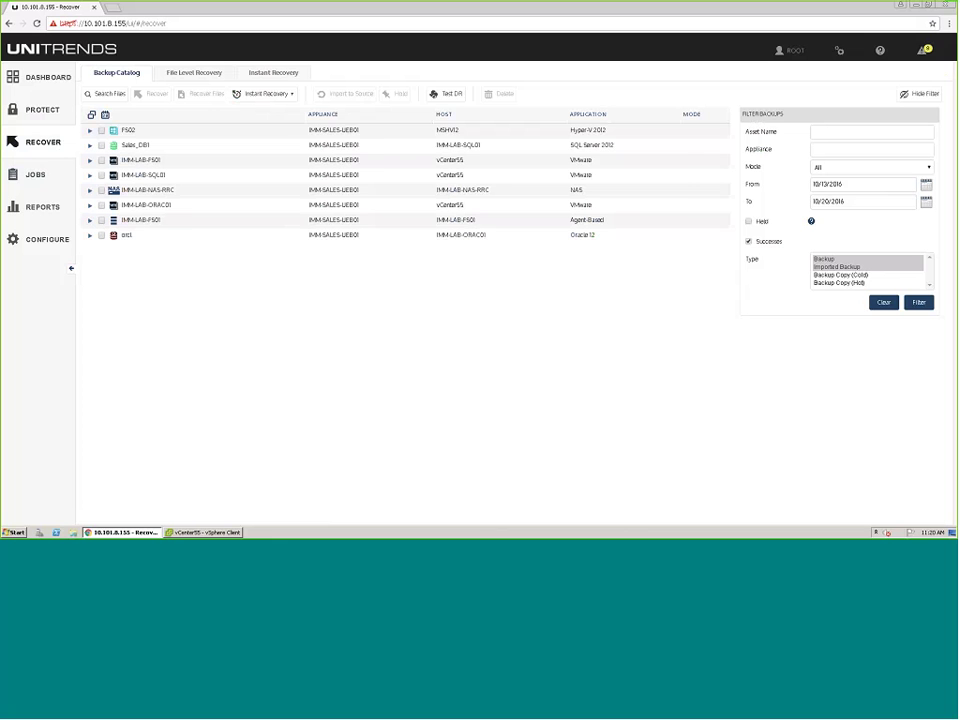
{"action": "left_click", "coordinate": [89, 146]}
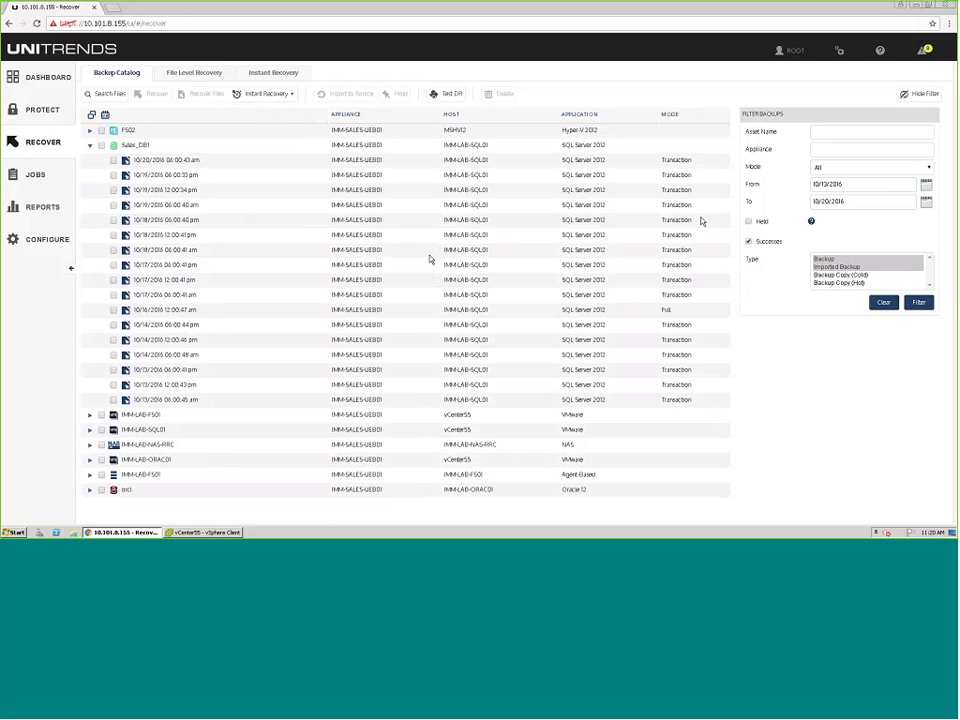
{"action": "left_click", "coordinate": [90, 145]}
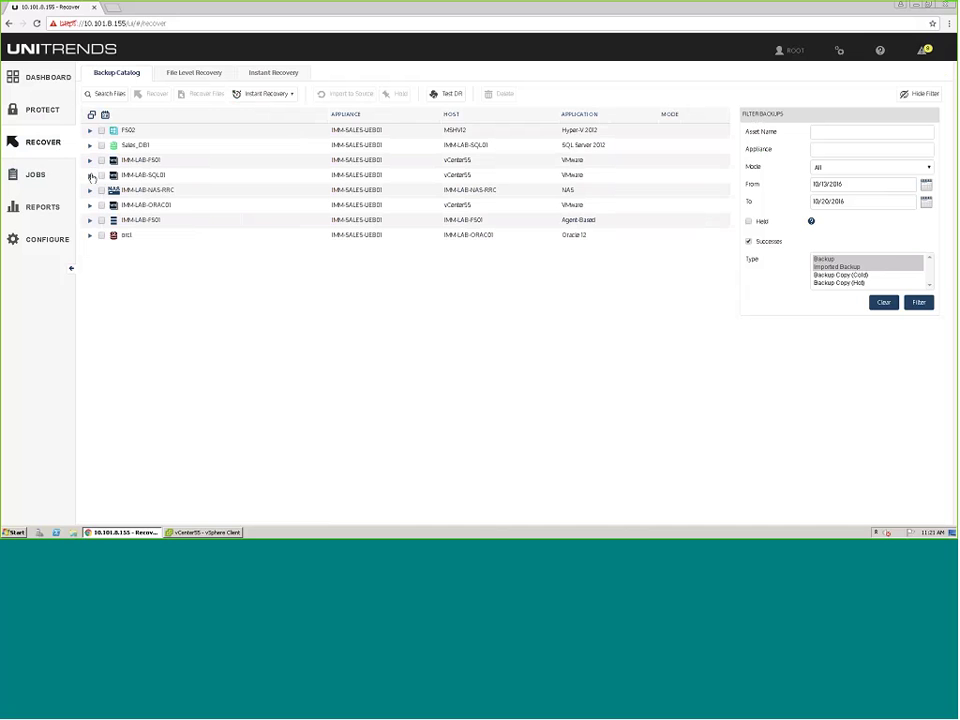
Step: Select the 10/20/2016 03:00:49 am VMware backup of IMM-LAB-SQL01 and look at its instant recovery options
{"action": "left_click", "coordinate": [90, 175]}
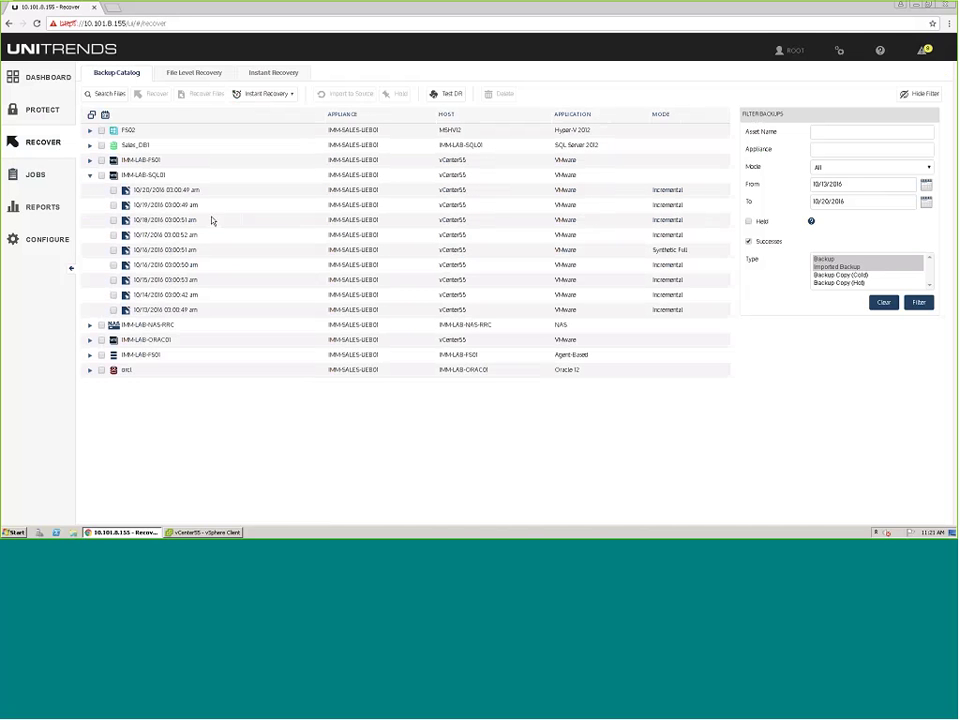
{"action": "left_click", "coordinate": [113, 191]}
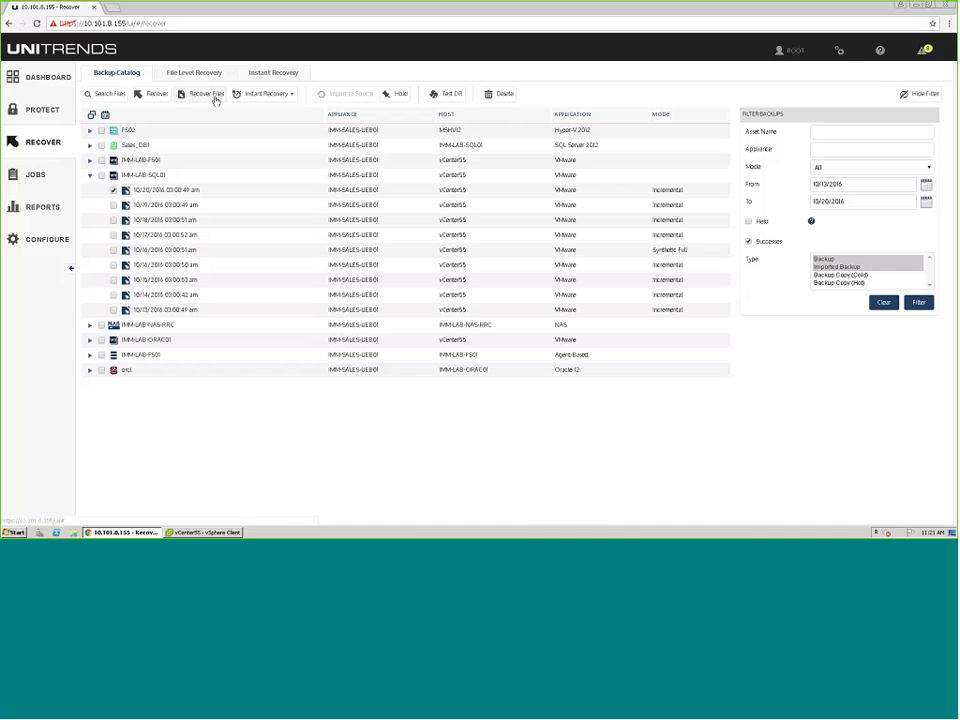
{"action": "left_click", "coordinate": [255, 95]}
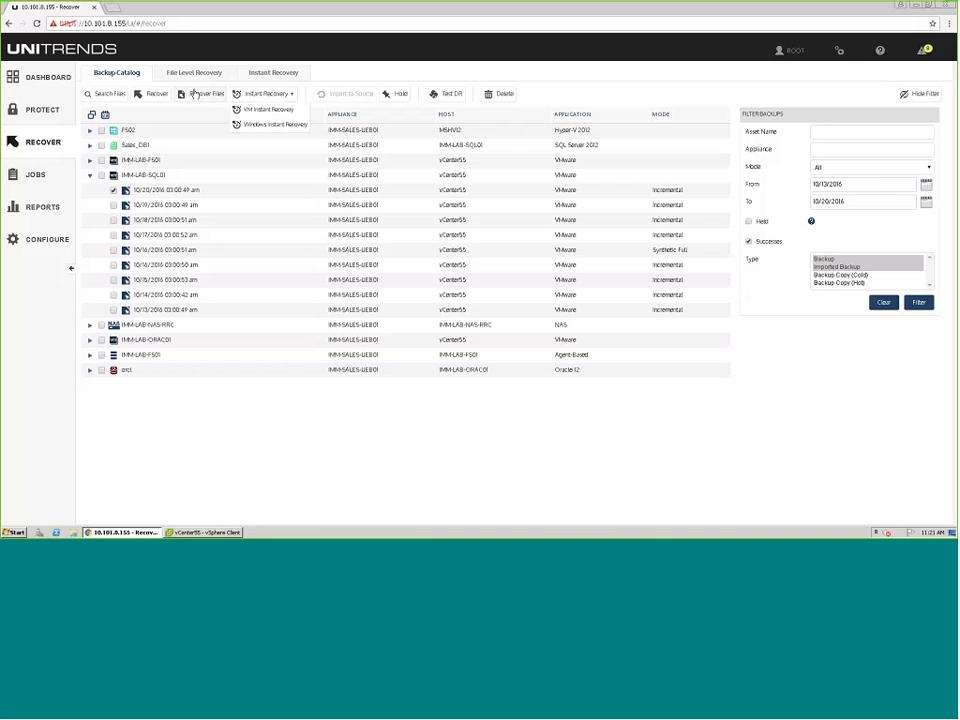
Step: Set up a recover job targeting imm-esxi1.sedemo.unitrends.com, resource pool Application Servers and Datastore1, review its summary, and cancel without saving
{"action": "left_click", "coordinate": [154, 98]}
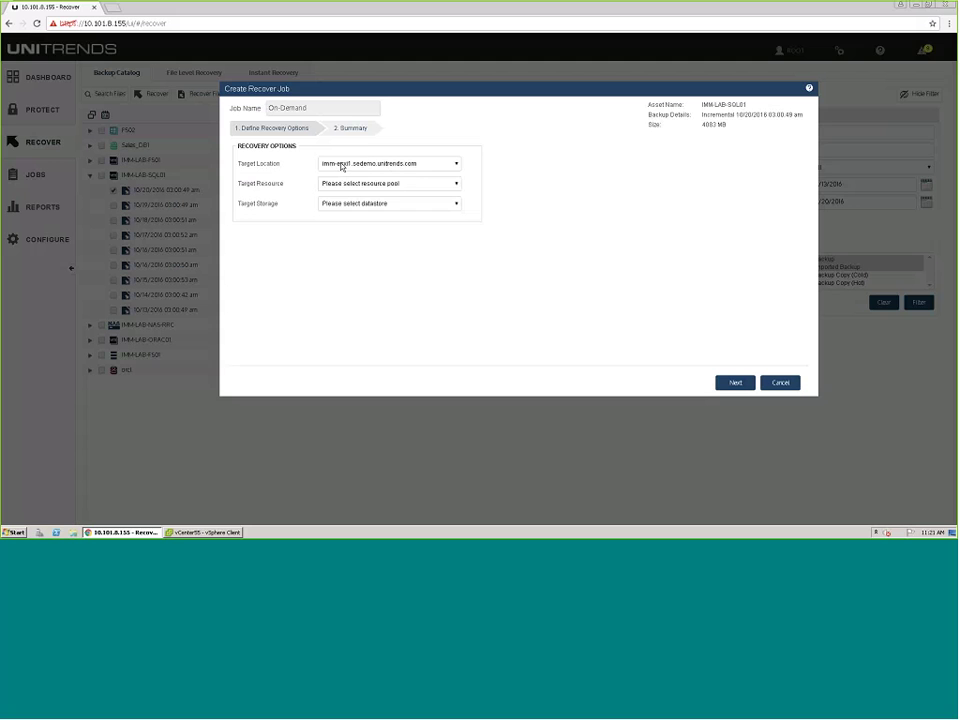
{"action": "left_click", "coordinate": [341, 165]}
{"action": "left_click", "coordinate": [338, 177]}
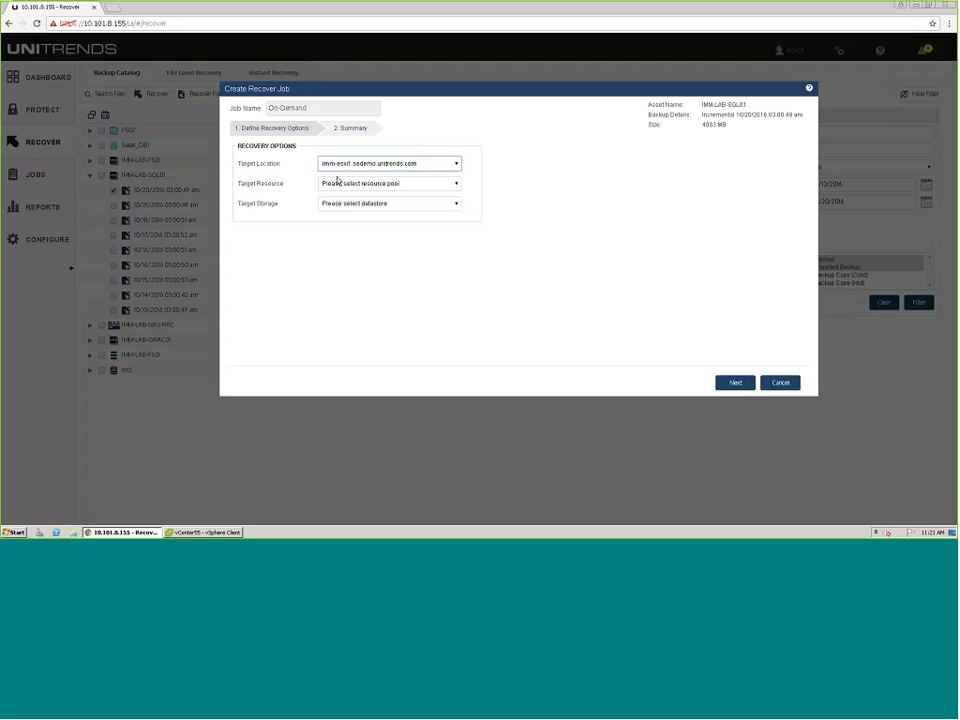
{"action": "left_click", "coordinate": [336, 186]}
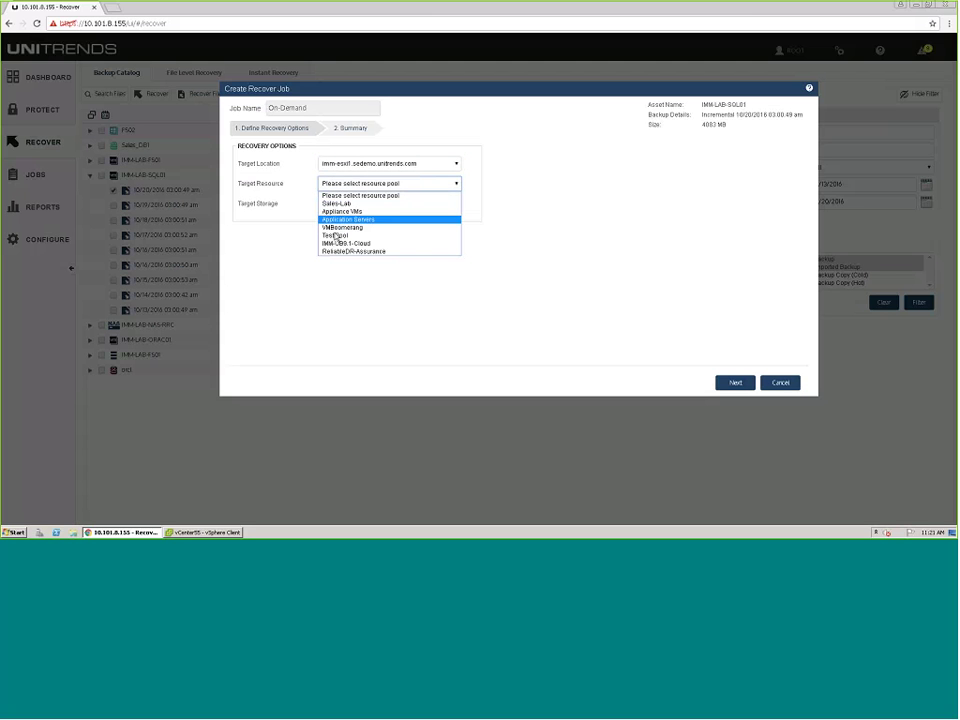
{"action": "left_click", "coordinate": [333, 218]}
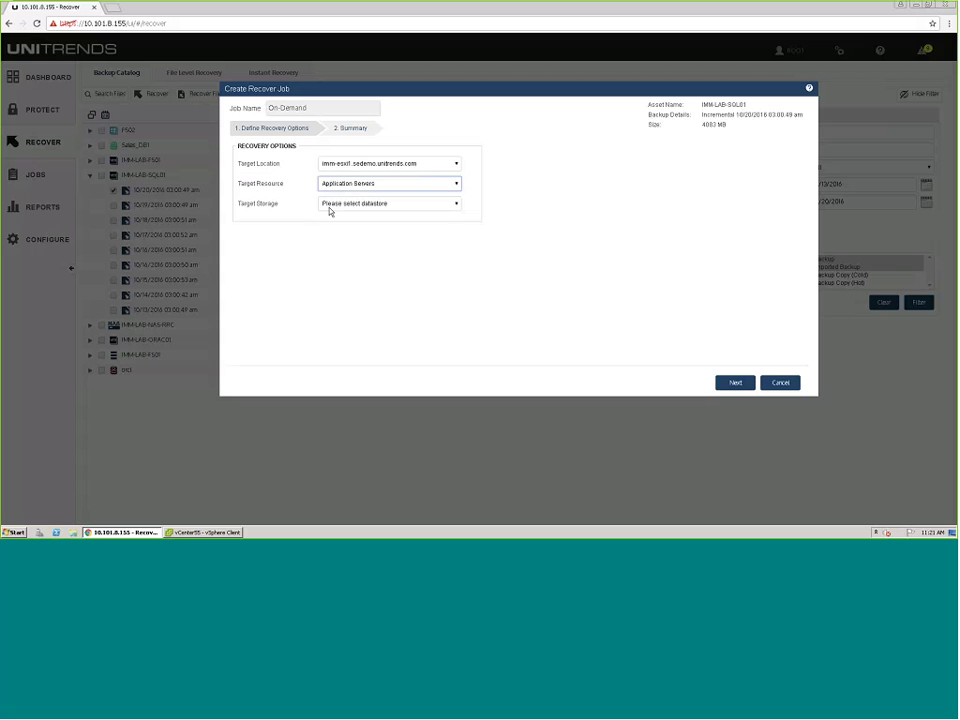
{"action": "left_click", "coordinate": [331, 205]}
{"action": "left_click", "coordinate": [334, 233]}
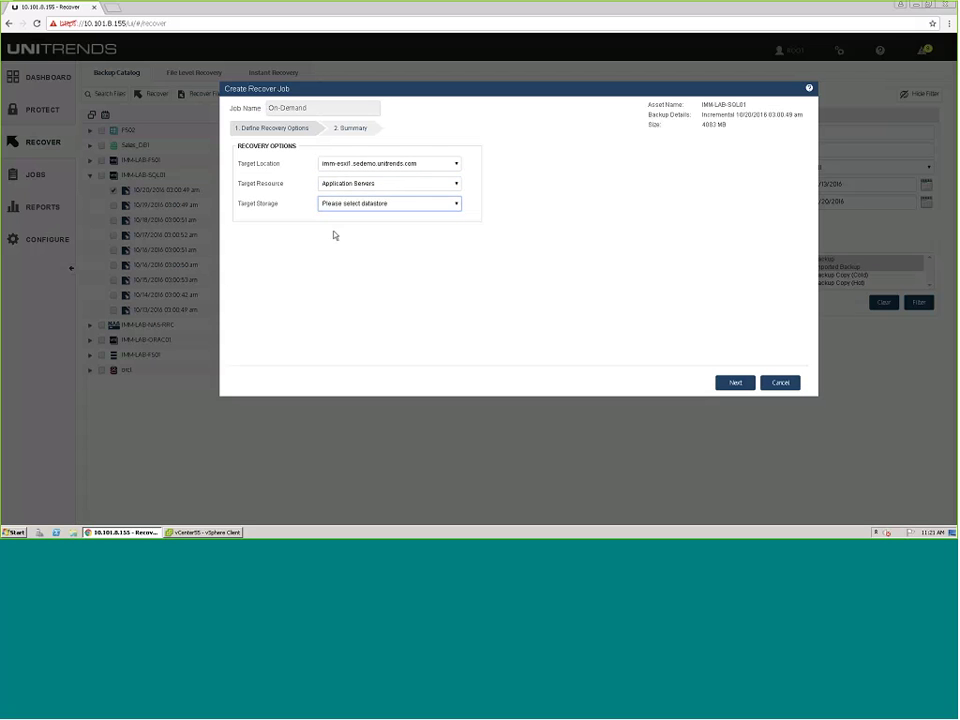
{"action": "left_click", "coordinate": [735, 382]}
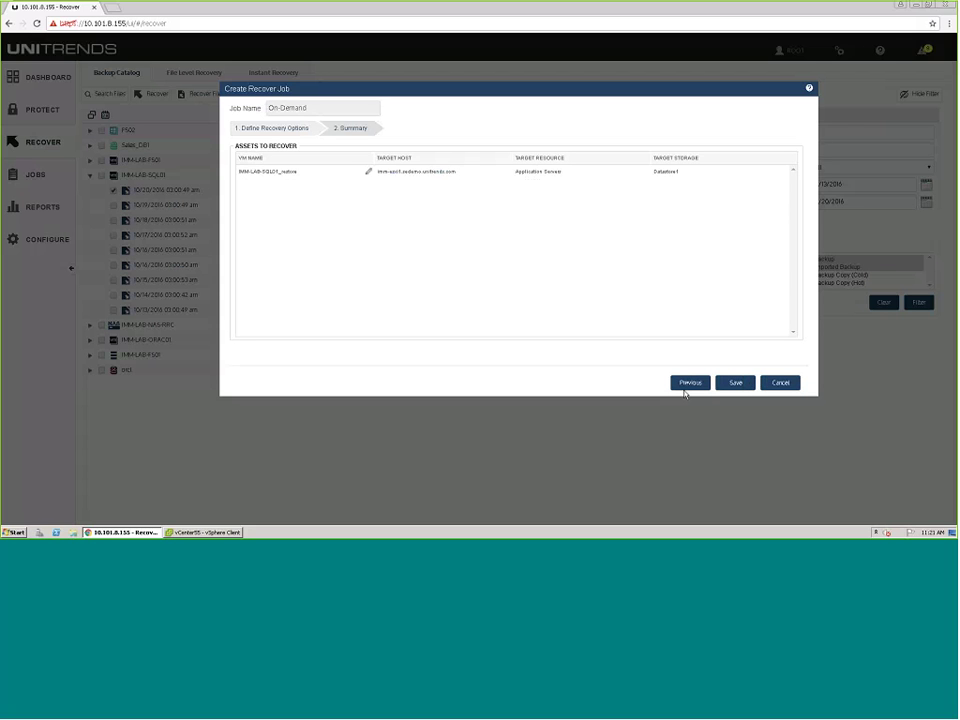
{"action": "left_click", "coordinate": [779, 383]}
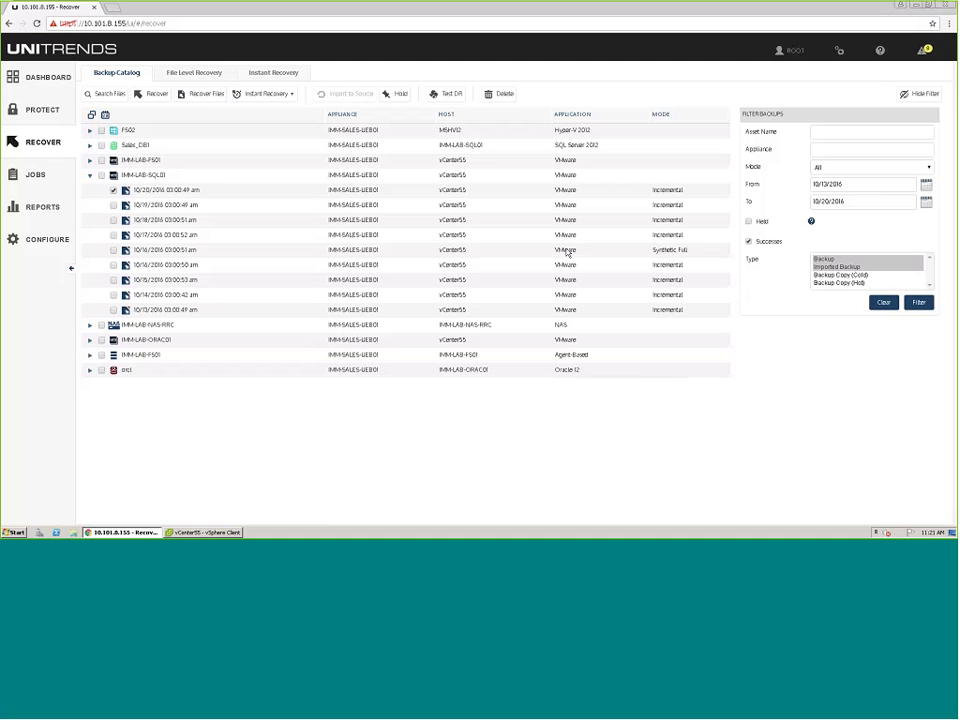
Step: Create a file recovery object from the selected IMM-LAB-SQL01 backup
{"action": "left_click", "coordinate": [207, 94]}
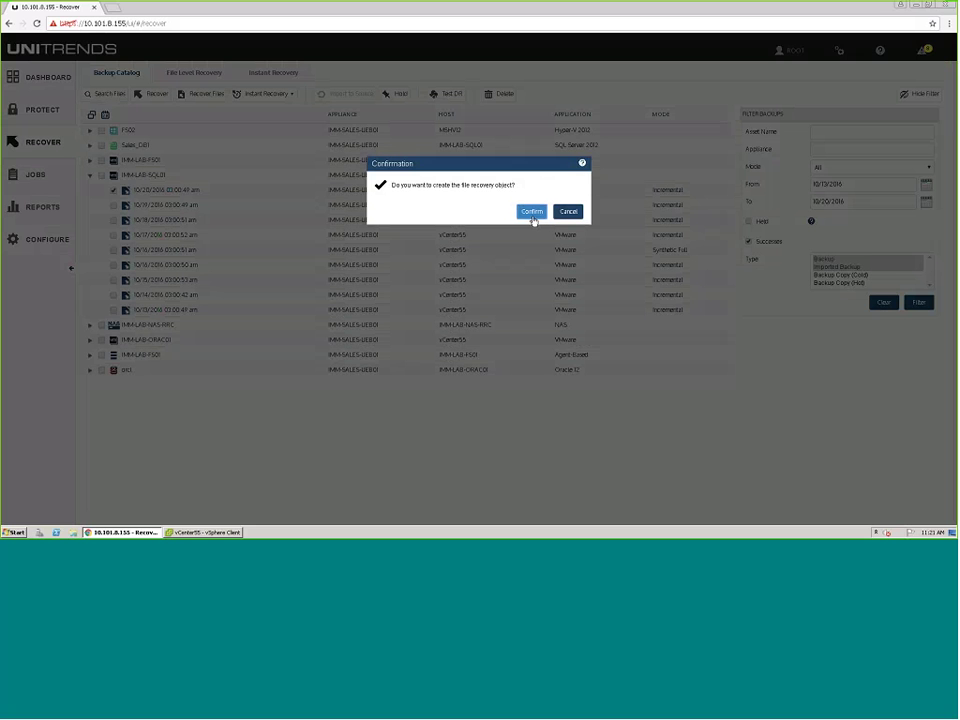
{"action": "left_click", "coordinate": [533, 212]}
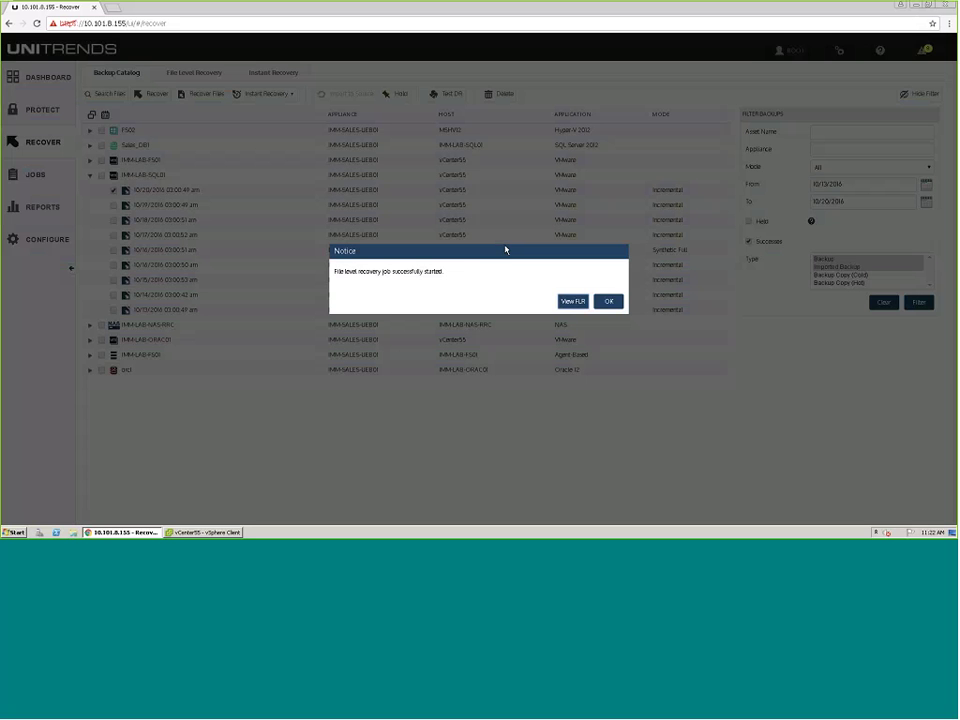
{"action": "left_click", "coordinate": [607, 302]}
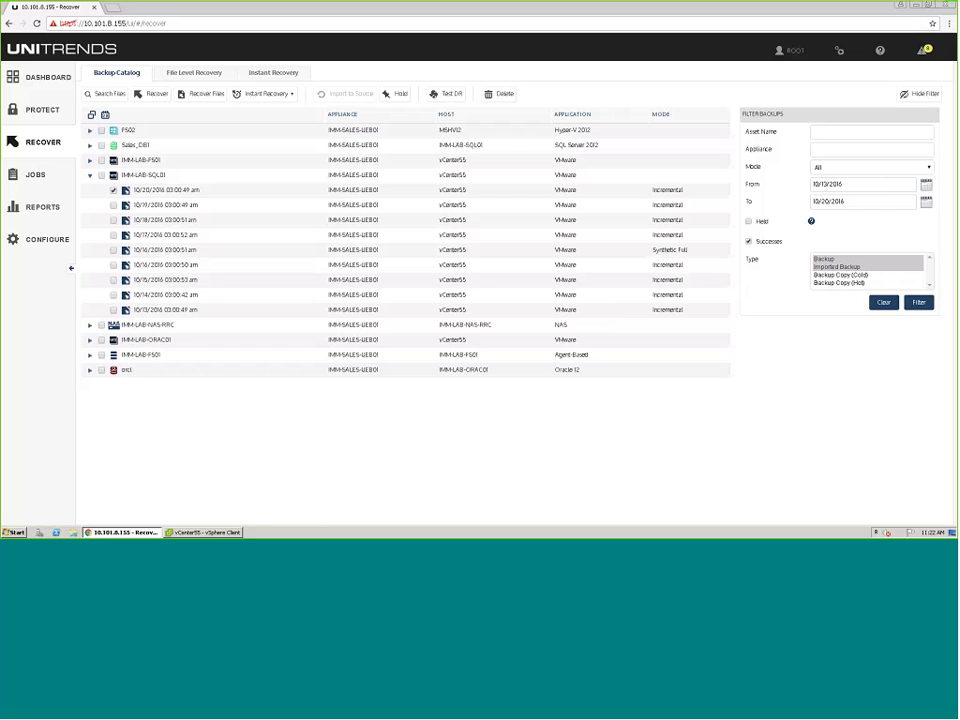
Step: Browse the IMM-LAB-SQL01 file-level recovery object, add volume1/RobTemp/MSSQL01_SharePoint_Config2/ to the files to restore, and cancel without downloading
{"action": "left_click", "coordinate": [180, 76]}
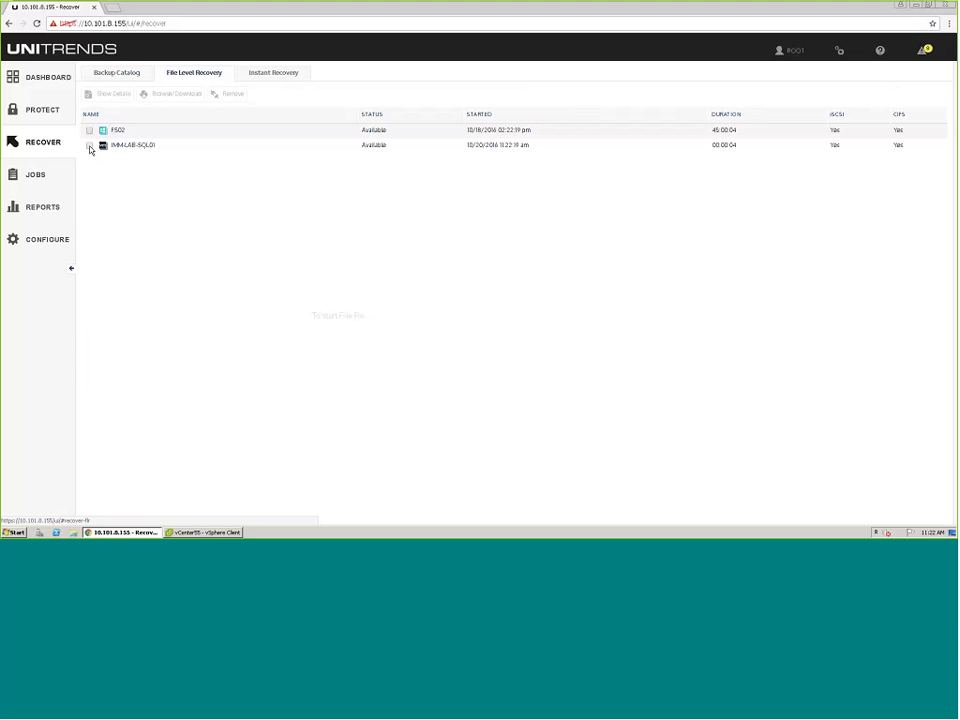
{"action": "left_click", "coordinate": [90, 146]}
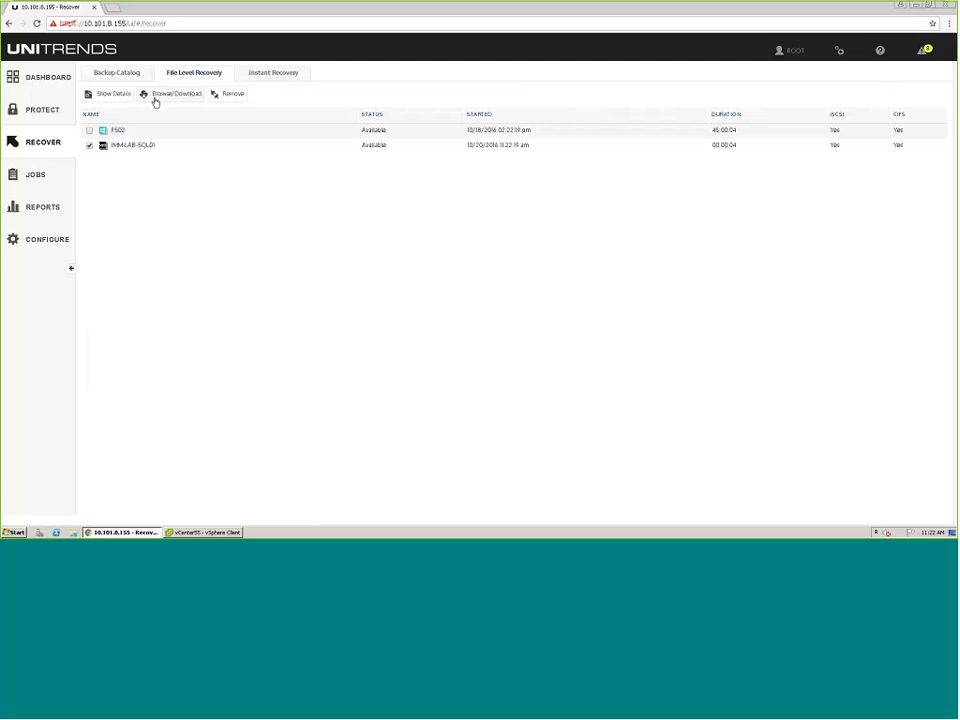
{"action": "left_click", "coordinate": [155, 100]}
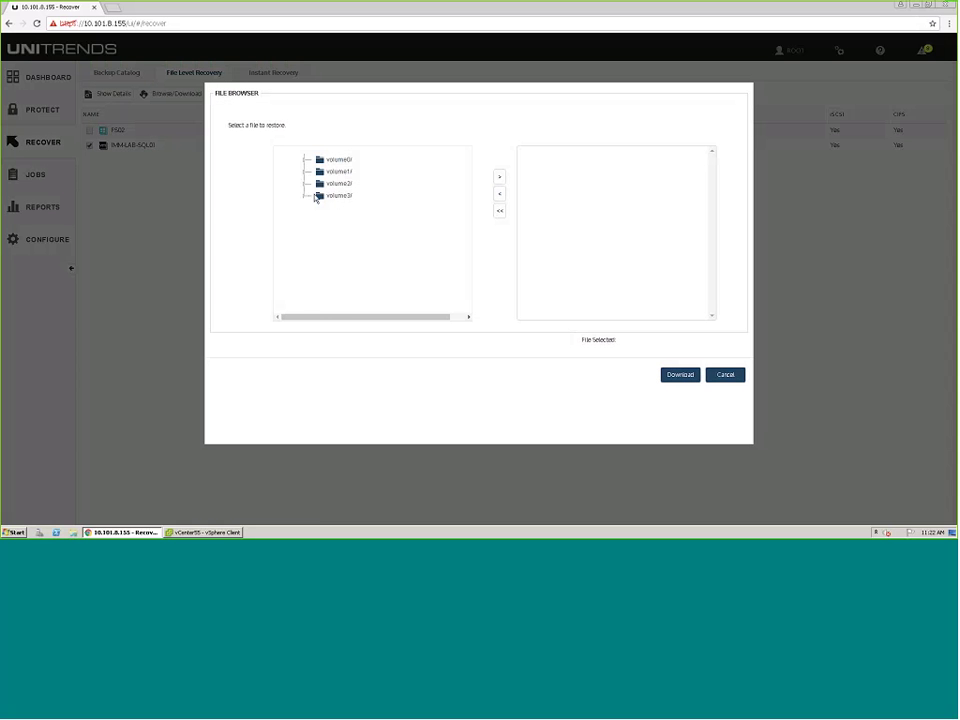
{"action": "left_click", "coordinate": [306, 172]}
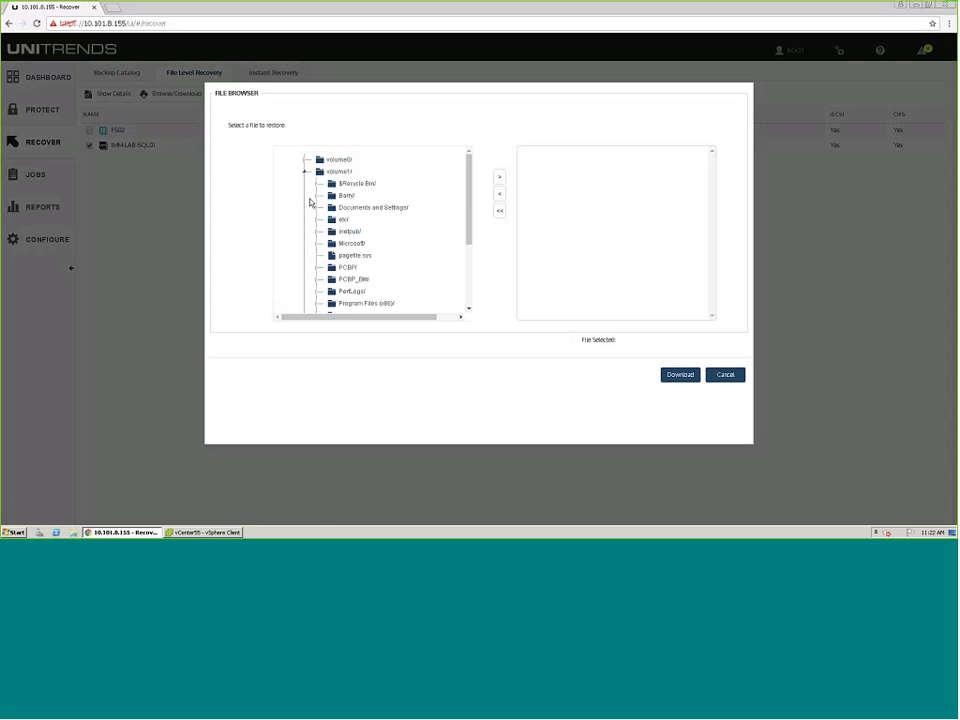
{"action": "scroll", "coordinate": [311, 193], "scroll_direction": "down", "scroll_amount": 3}
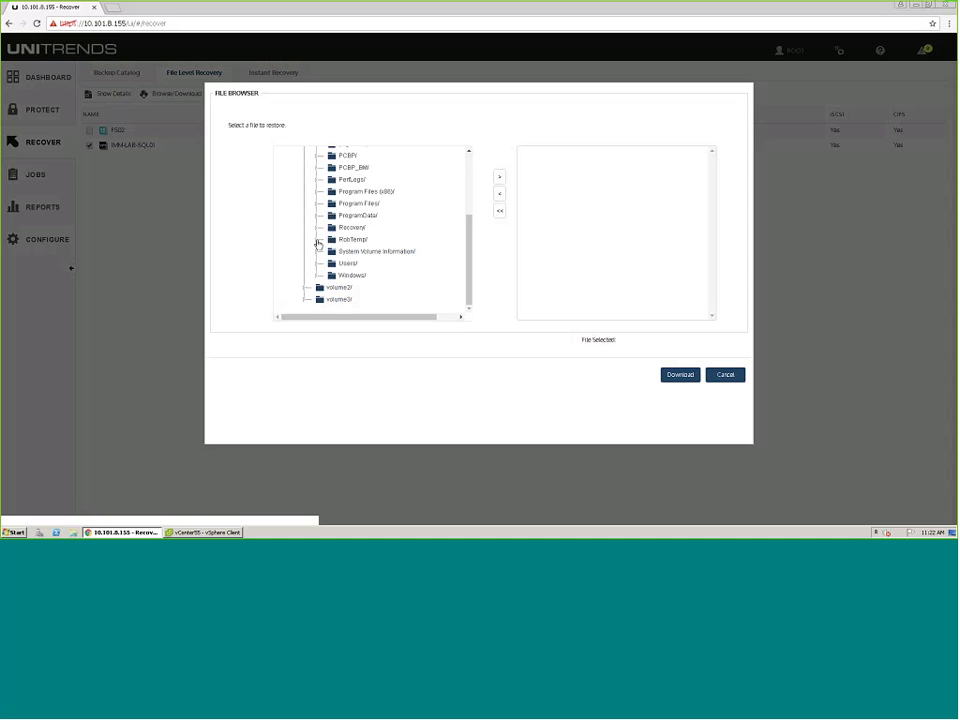
{"action": "left_click", "coordinate": [318, 241]}
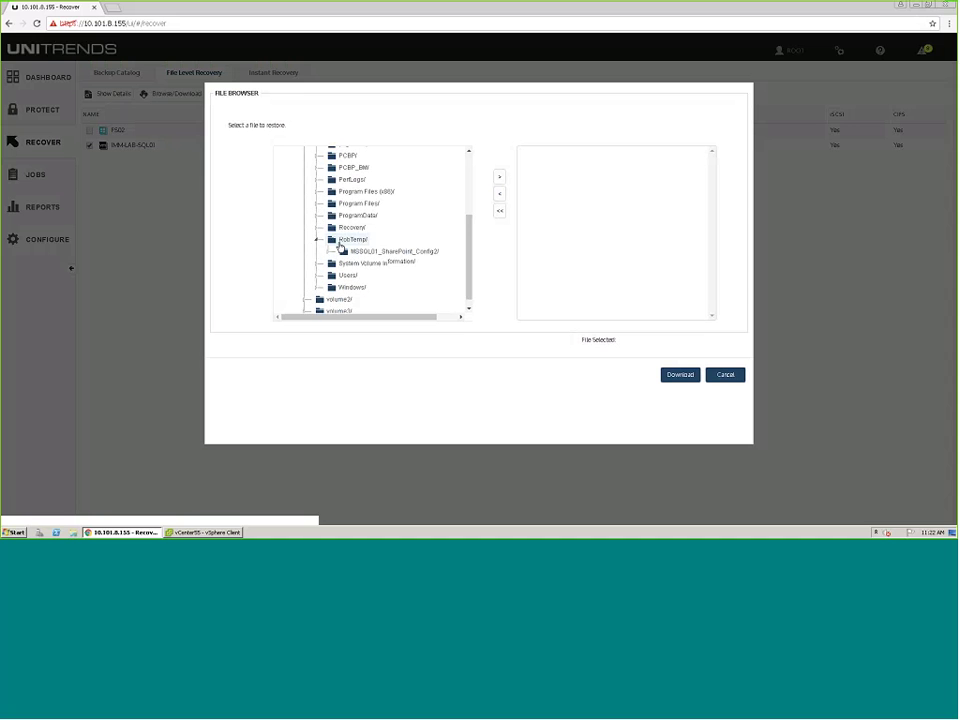
{"action": "left_click", "coordinate": [500, 178]}
{"action": "left_click", "coordinate": [393, 251]}
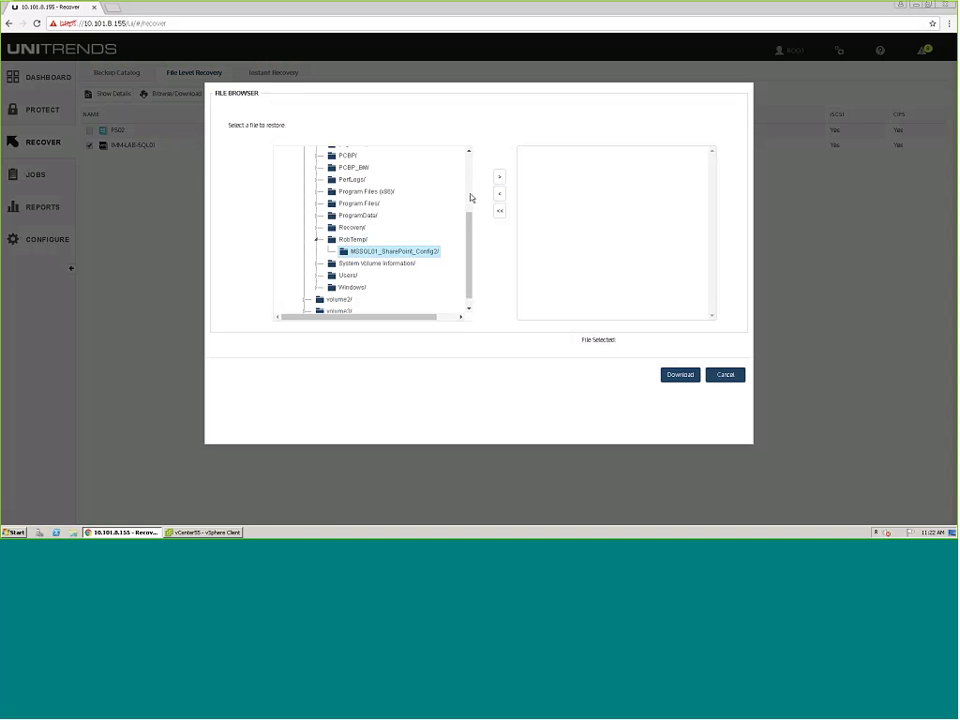
{"action": "left_click", "coordinate": [499, 178]}
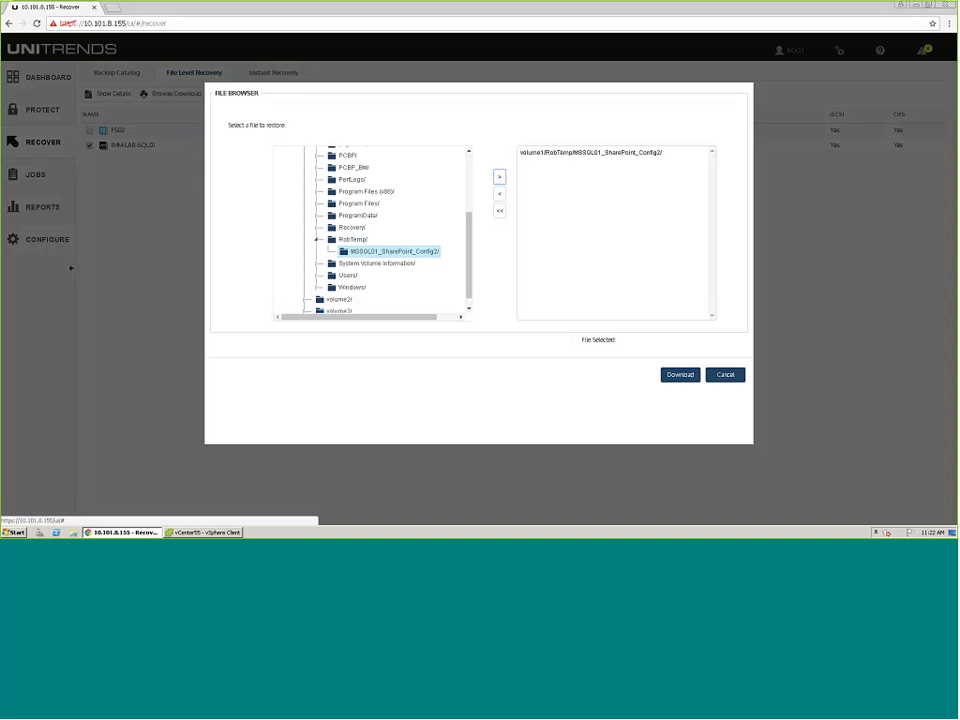
{"action": "left_click", "coordinate": [713, 376]}
Step: Review the VM instant recovery options for the selected 10/20/2016 03:00:49 am IMM-LAB-SQL01 backup in the backup catalog and cancel the job
{"action": "left_click", "coordinate": [116, 72]}
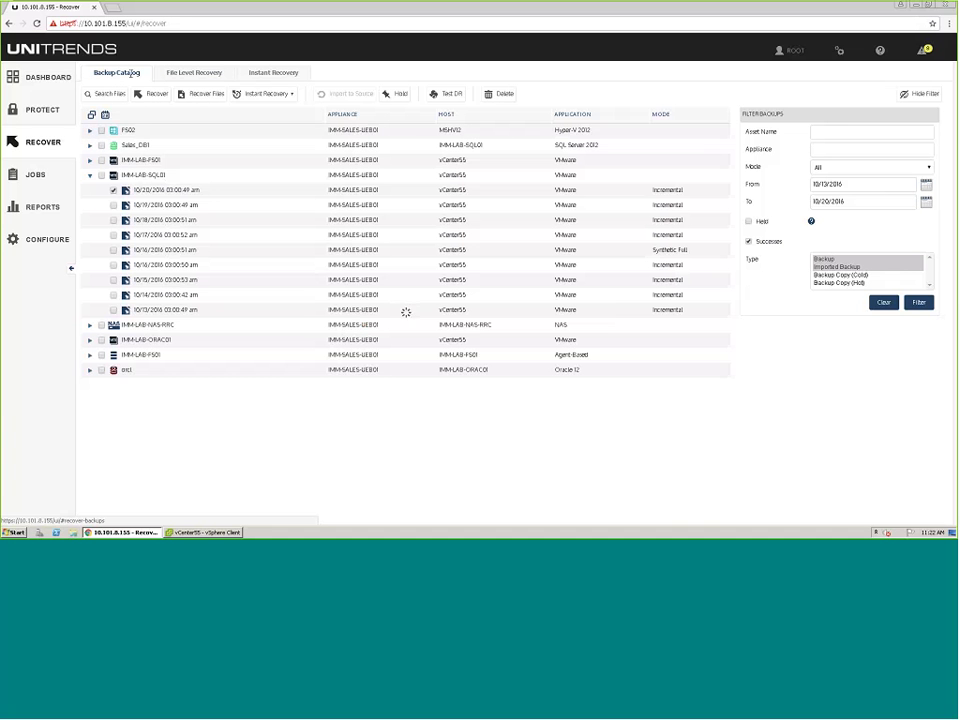
{"action": "left_click", "coordinate": [257, 95]}
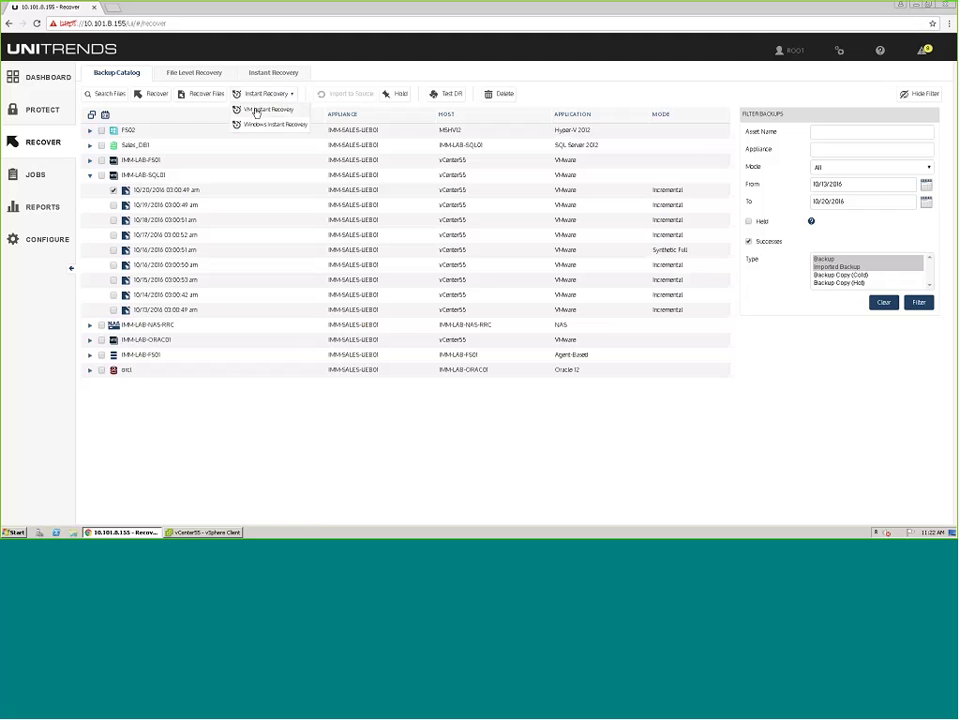
{"action": "left_click", "coordinate": [255, 112]}
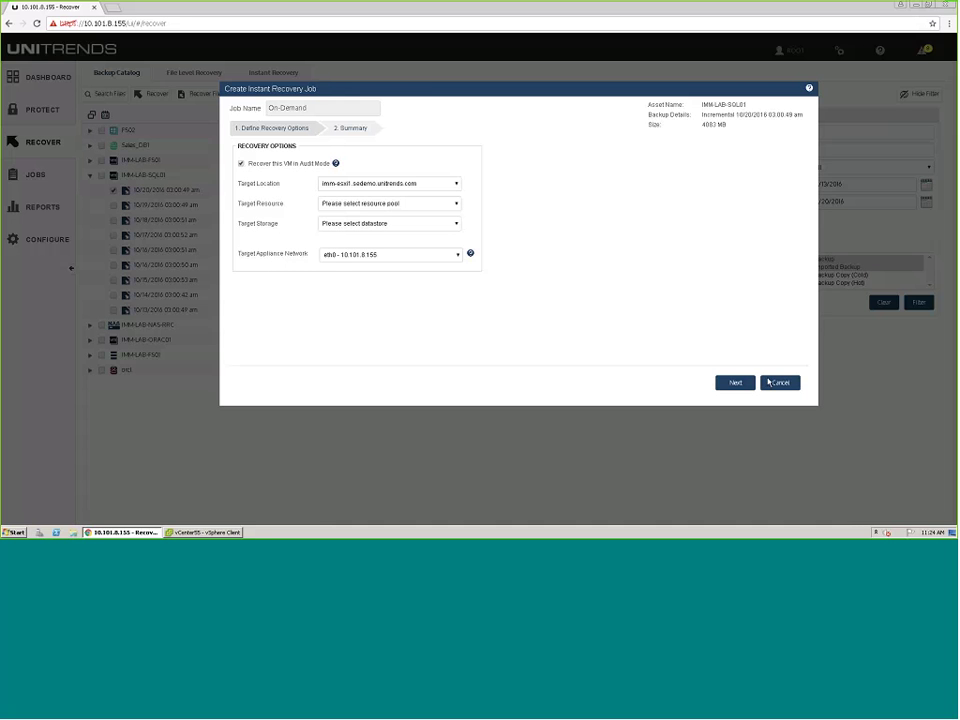
{"action": "left_click", "coordinate": [778, 382]}
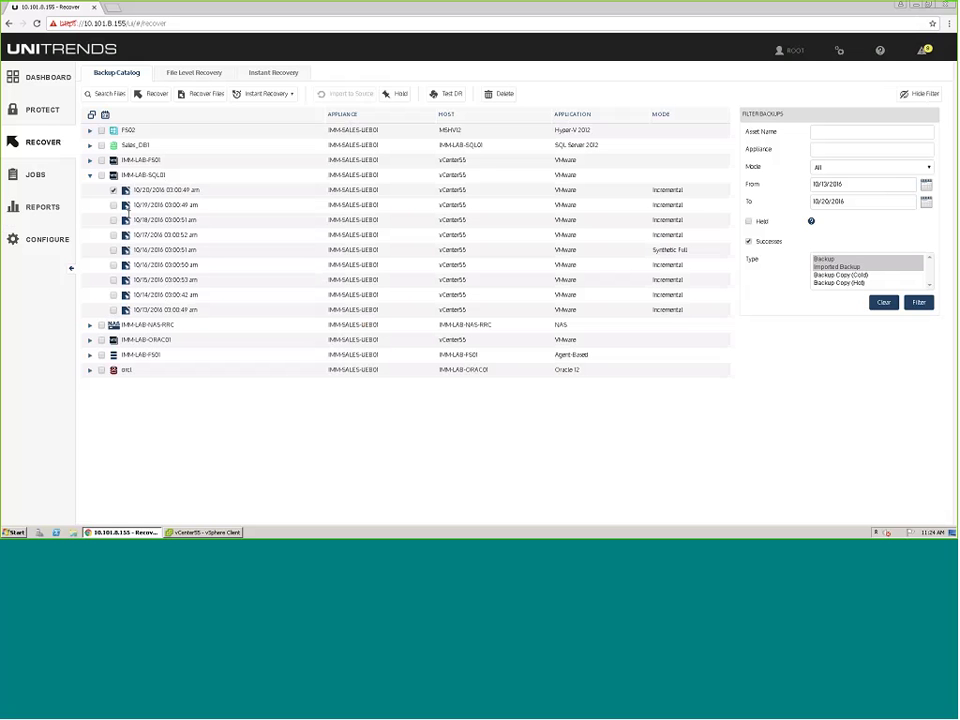
Step: Deselect the IMM-LAB-SQL01 backup and start file recovery from the 10/18/2016 03:01:23 am agent-based backup of IMM-LAB-FS01
{"action": "left_click", "coordinate": [112, 191]}
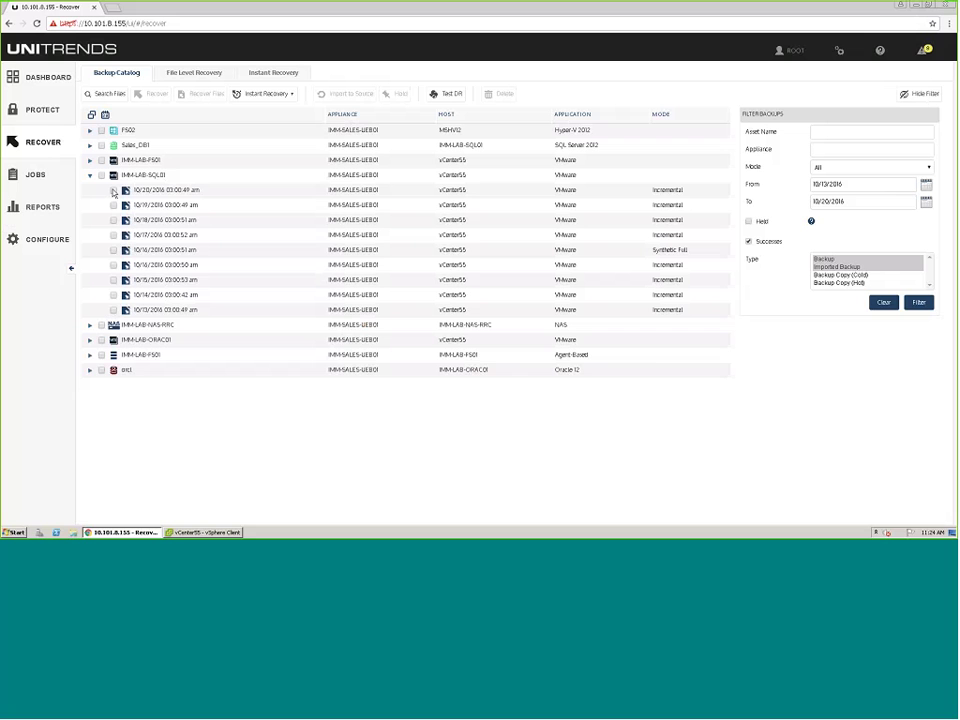
{"action": "left_click", "coordinate": [89, 356]}
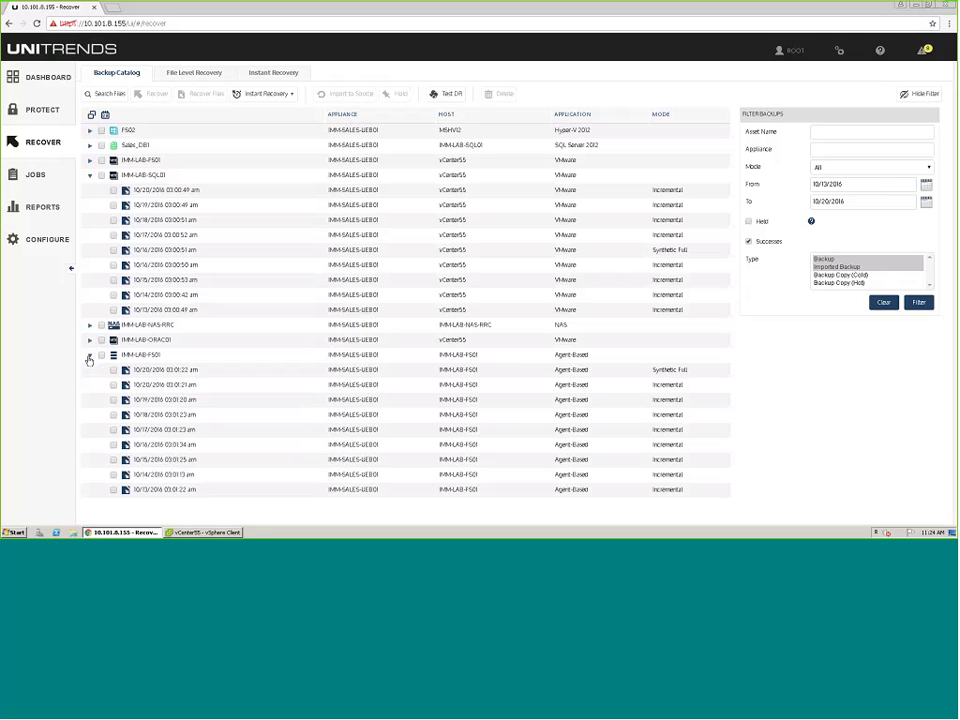
{"action": "left_click", "coordinate": [113, 414]}
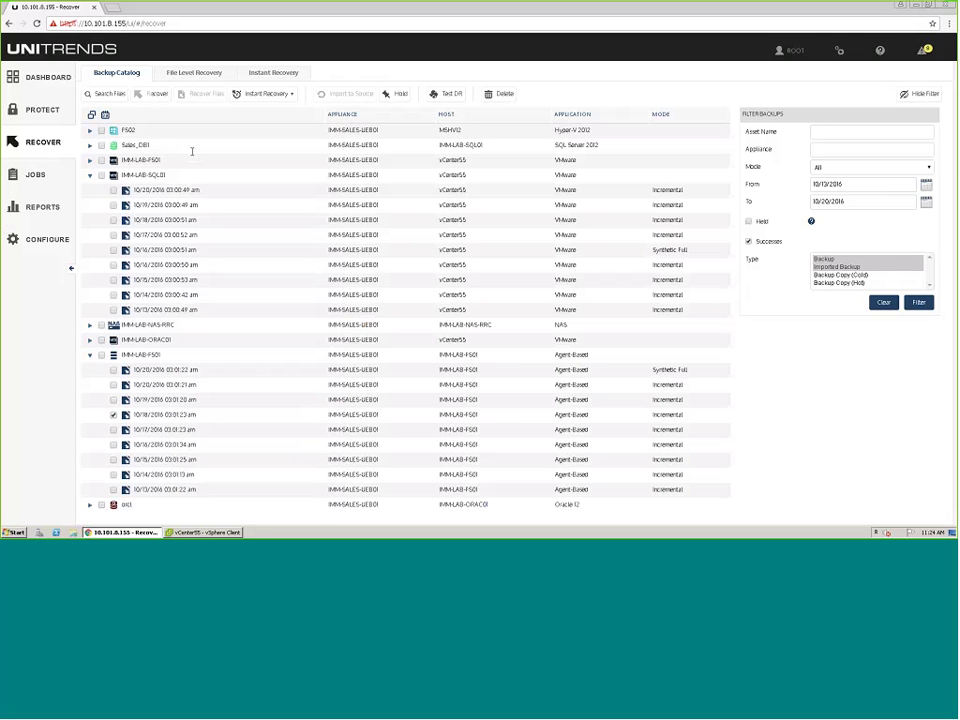
{"action": "left_click", "coordinate": [205, 94]}
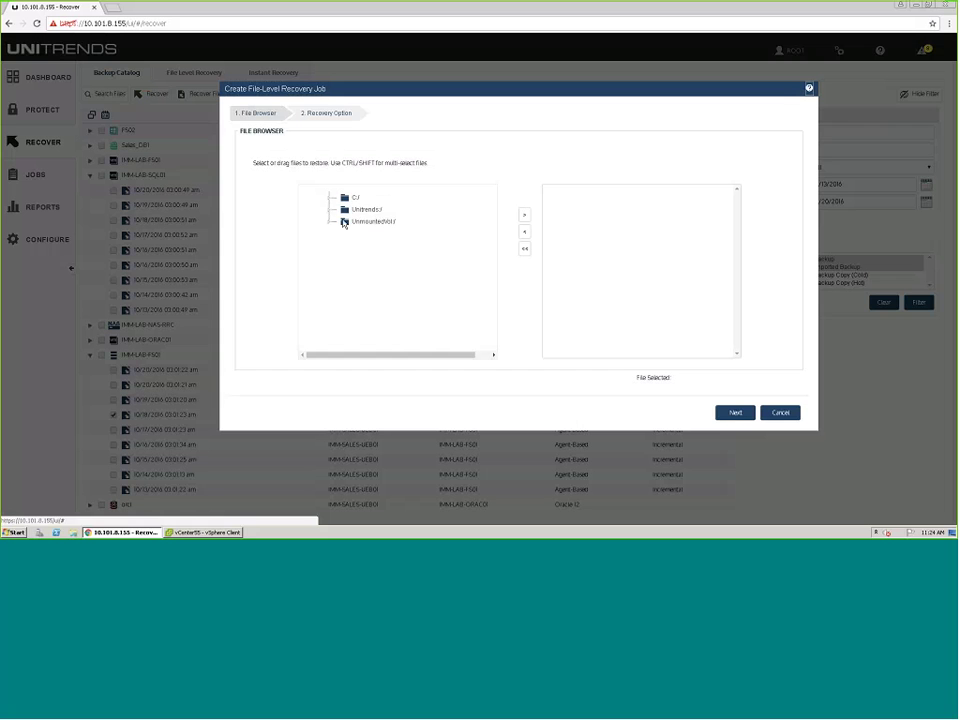
Step: Browse the backup's C:/ volume and add C:/Program Files/desktop.ini to the files to restore
{"action": "left_click", "coordinate": [330, 205]}
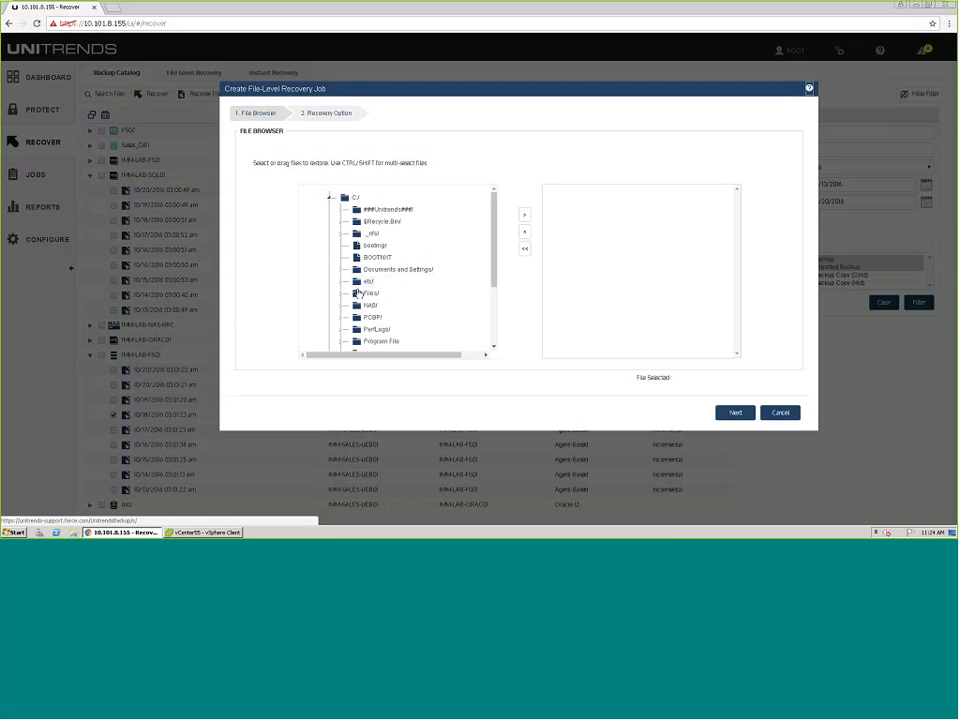
{"action": "scroll", "coordinate": [362, 297], "scroll_direction": "down", "scroll_amount": 1}
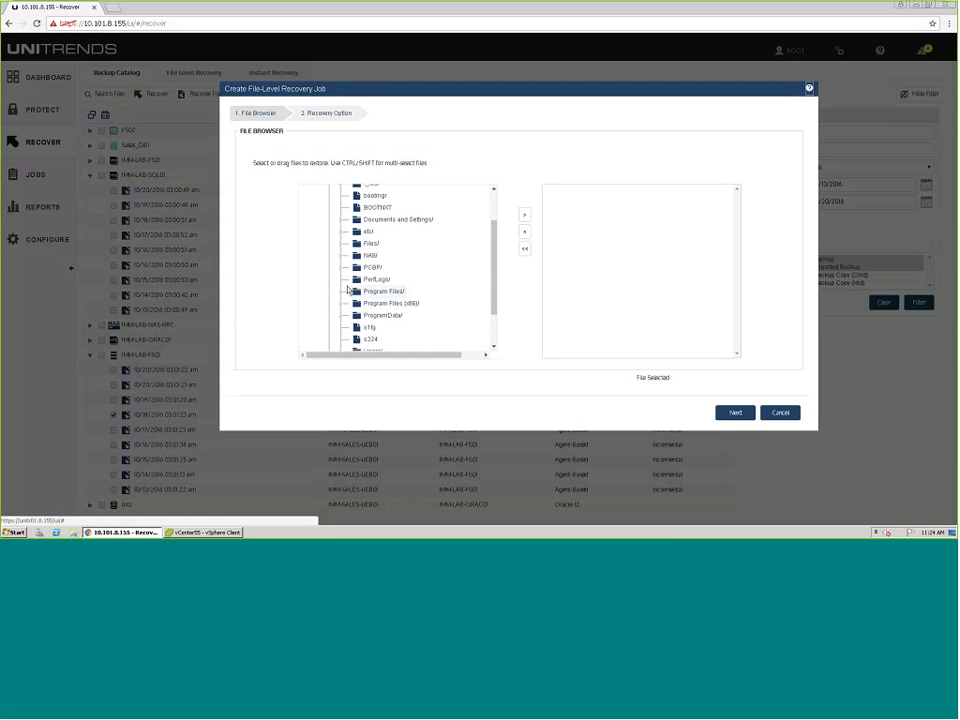
{"action": "left_click", "coordinate": [342, 290]}
{"action": "left_click_drag", "start_coordinate": [390, 315], "coordinate": [583, 270]}
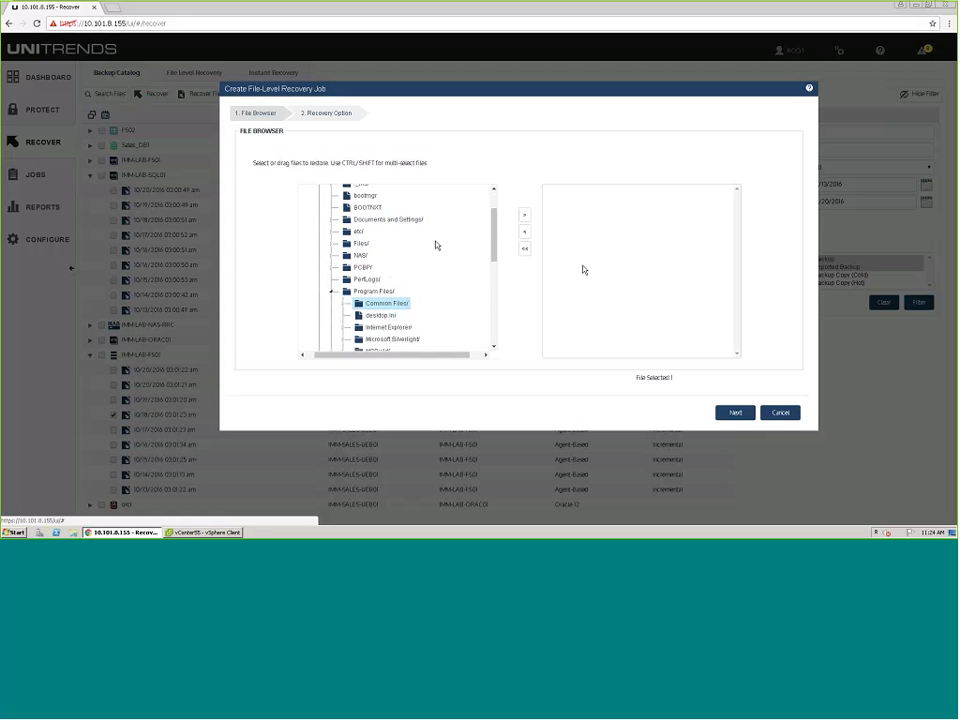
{"action": "scroll", "coordinate": [437, 244], "scroll_direction": "down", "scroll_amount": 5}
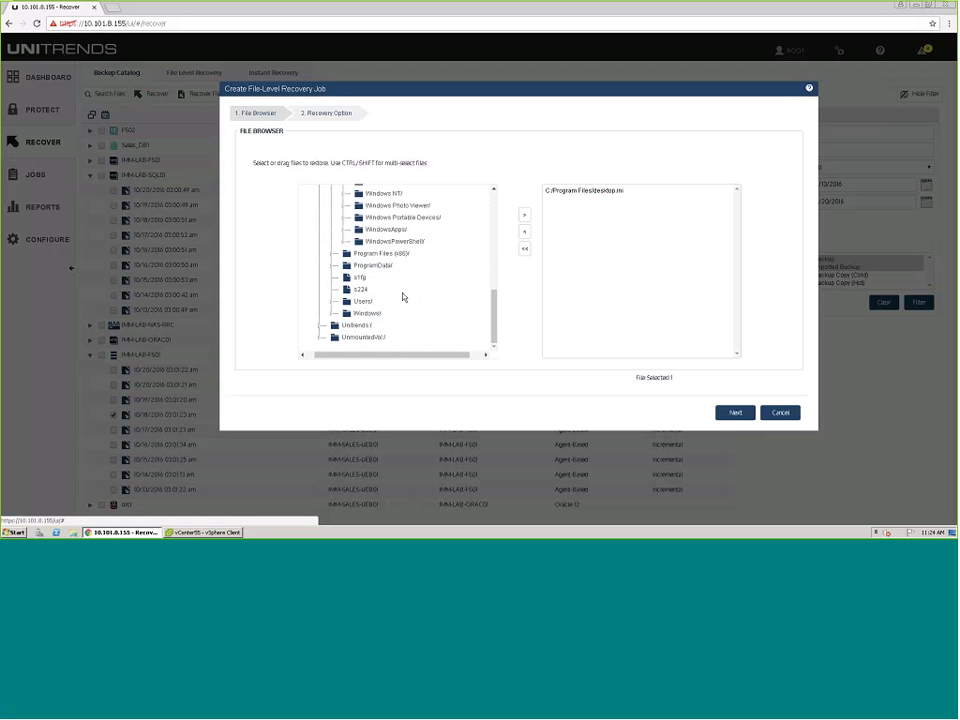
Step: Set the file restore's target asset to IMM-LAB-ORAC01, leave the directory empty, and cancel the recovery job without saving
{"action": "left_click", "coordinate": [734, 414]}
{"action": "left_click", "coordinate": [441, 170]}
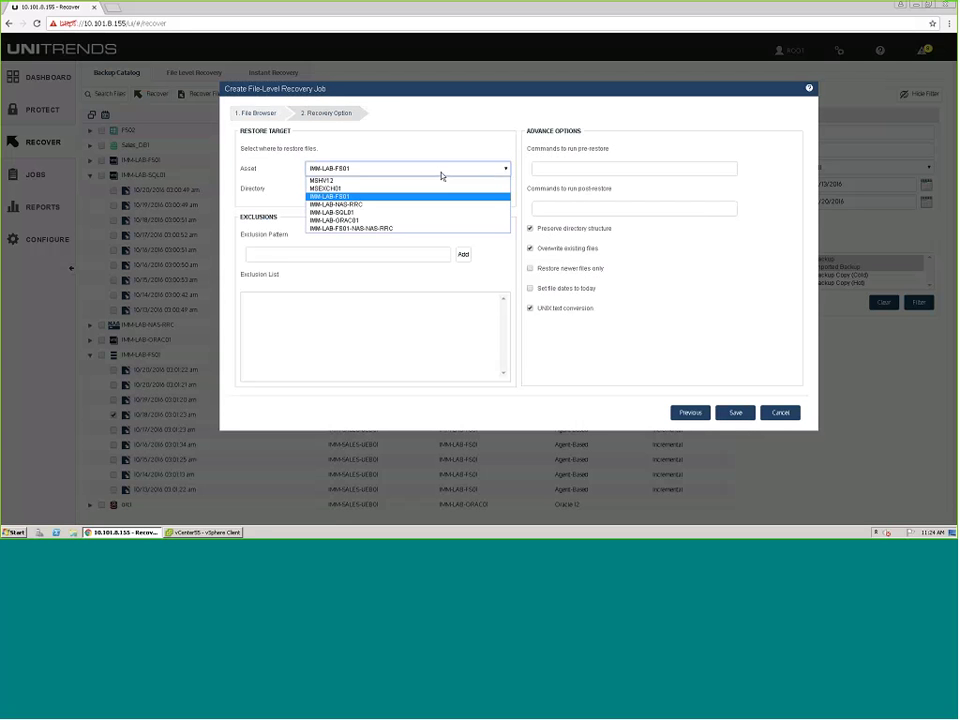
{"action": "left_click", "coordinate": [390, 225]}
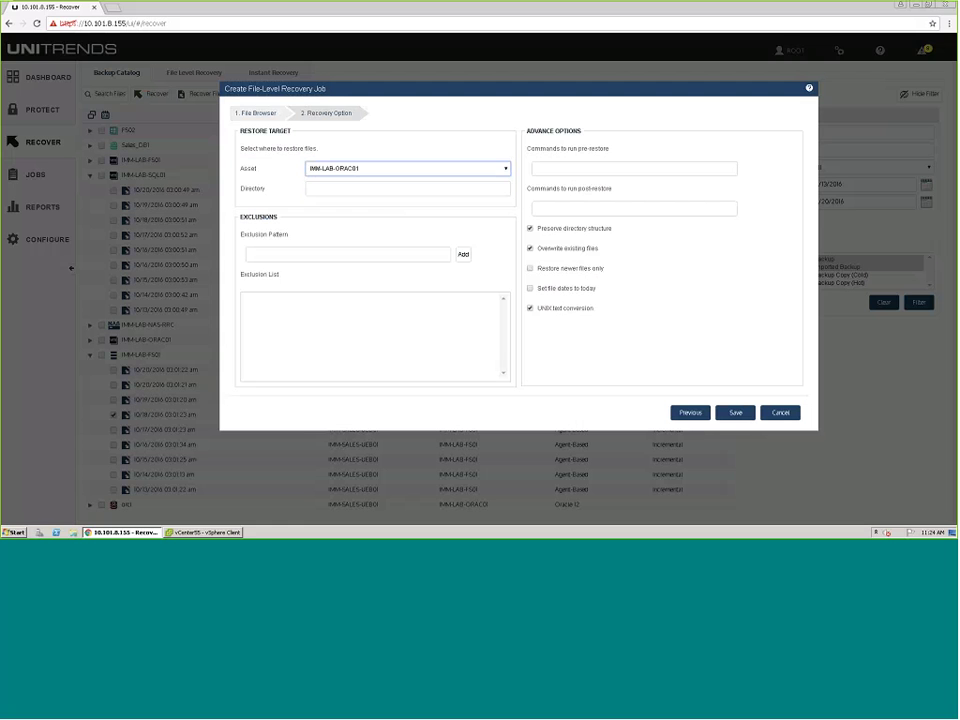
{"action": "left_click", "coordinate": [371, 189]}
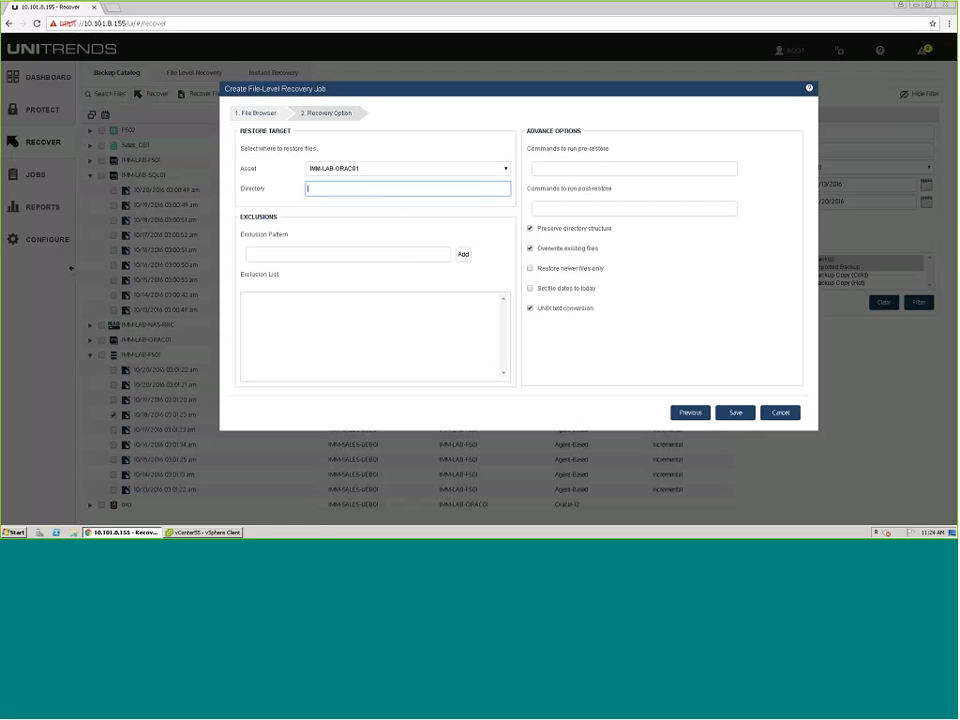
{"action": "left_click", "coordinate": [779, 413]}
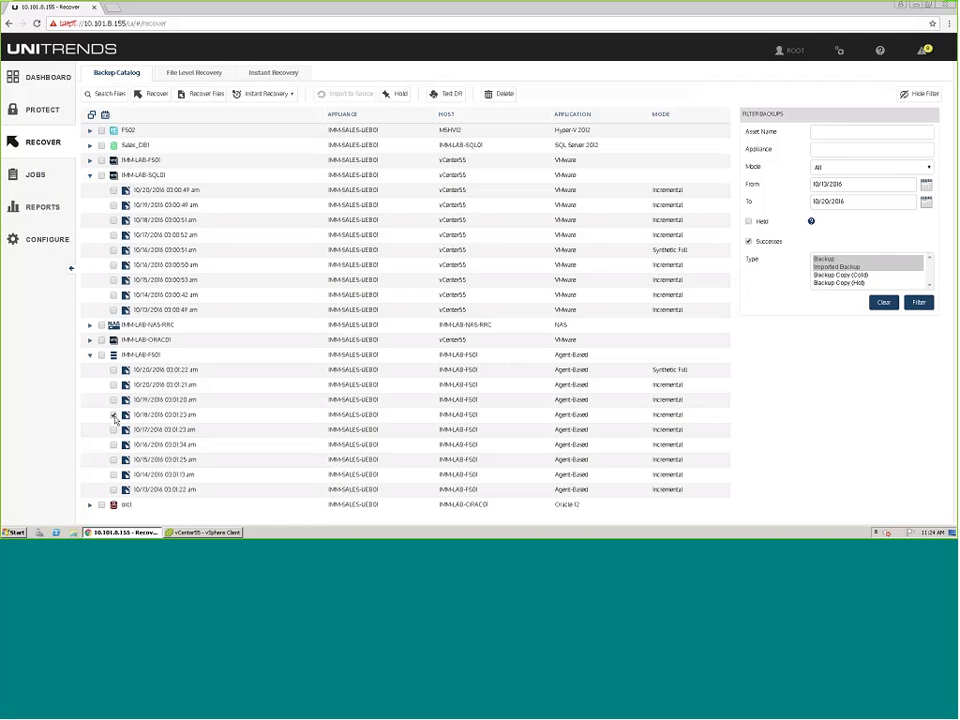
Step: Begin a Windows instant recovery virtual failover client for IMM-LAB-FS01 on VMware host imm-esxi1.sedemo.unitrends.com, review the location settings, and cancel
{"action": "left_click", "coordinate": [244, 94]}
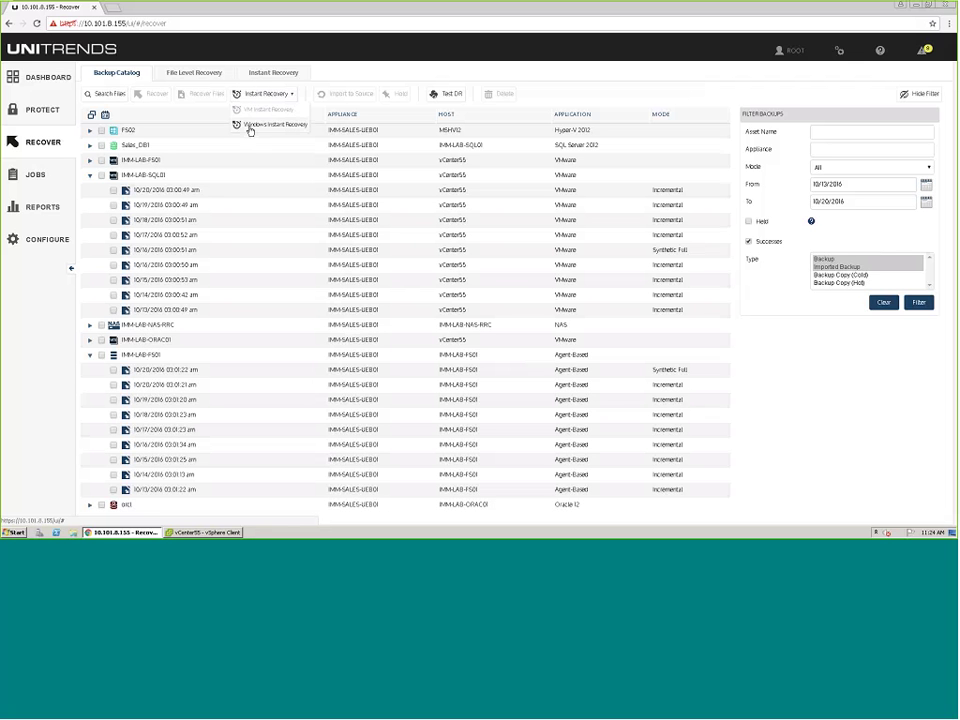
{"action": "left_click", "coordinate": [250, 126]}
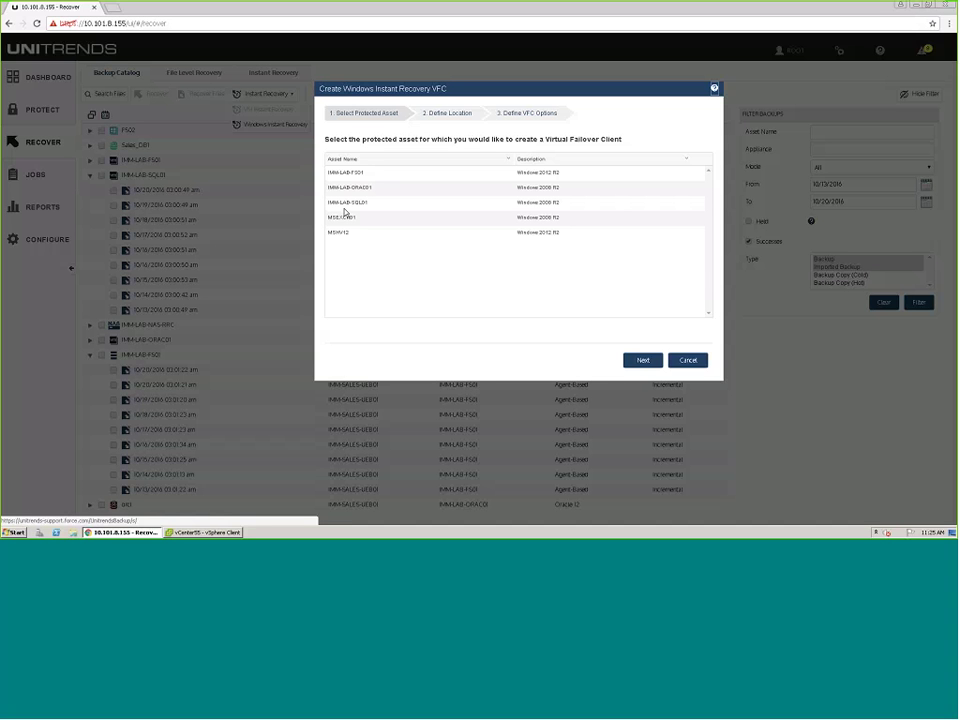
{"action": "left_click", "coordinate": [349, 174]}
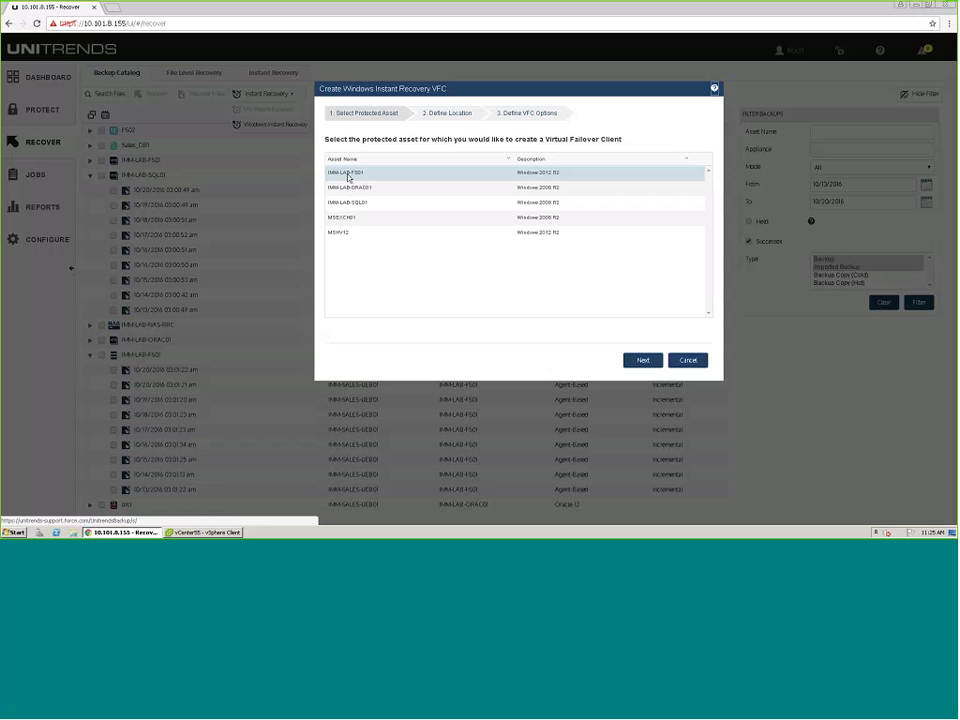
{"action": "left_click", "coordinate": [643, 361]}
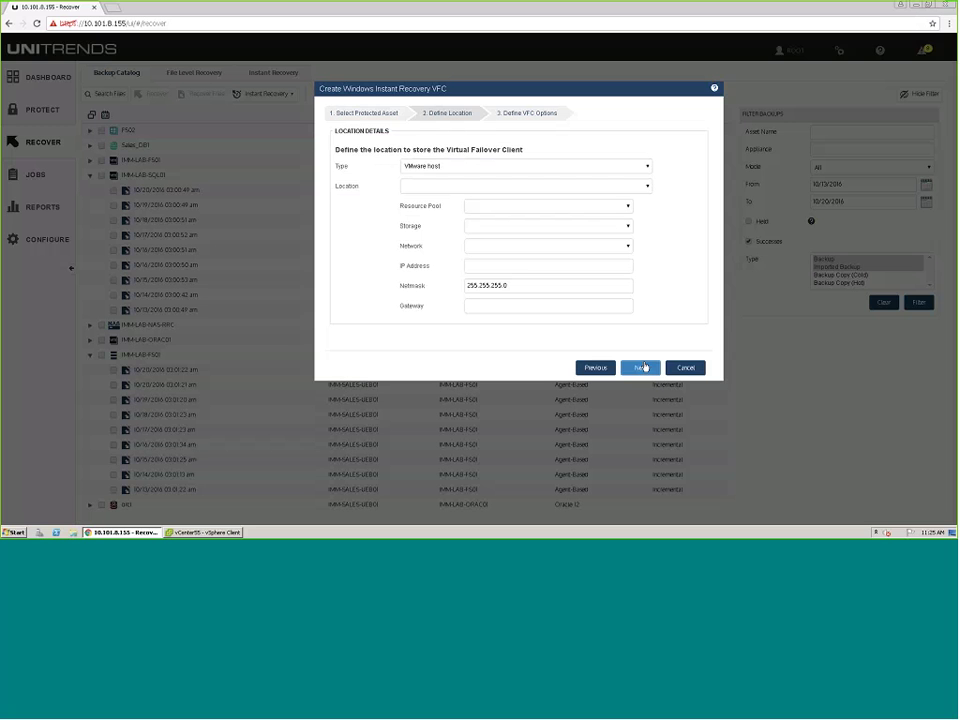
{"action": "left_click", "coordinate": [614, 188]}
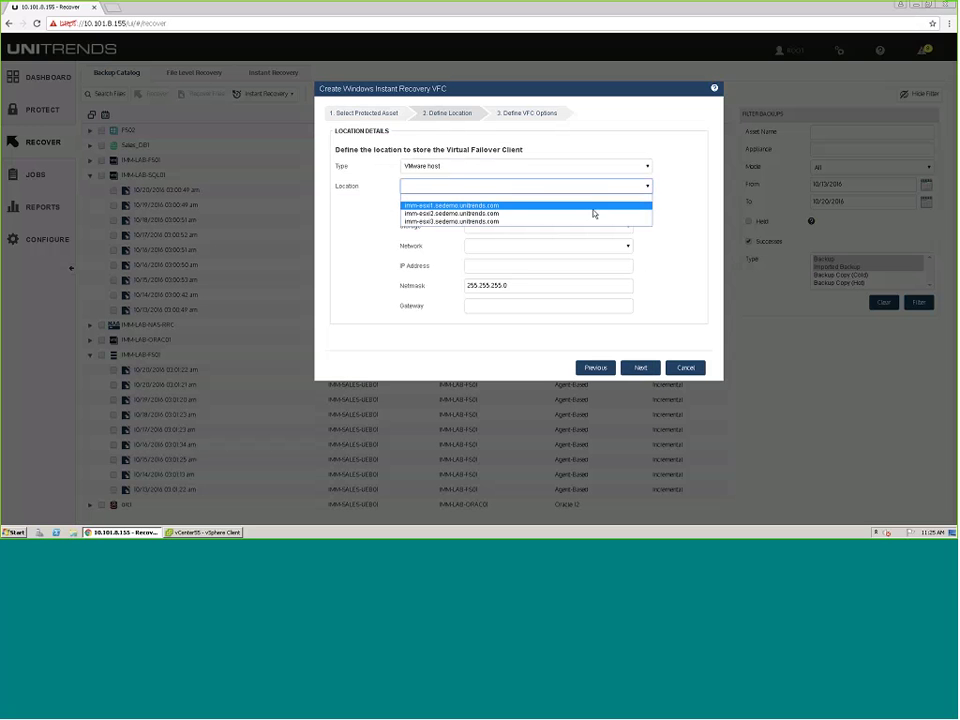
{"action": "left_click", "coordinate": [594, 211]}
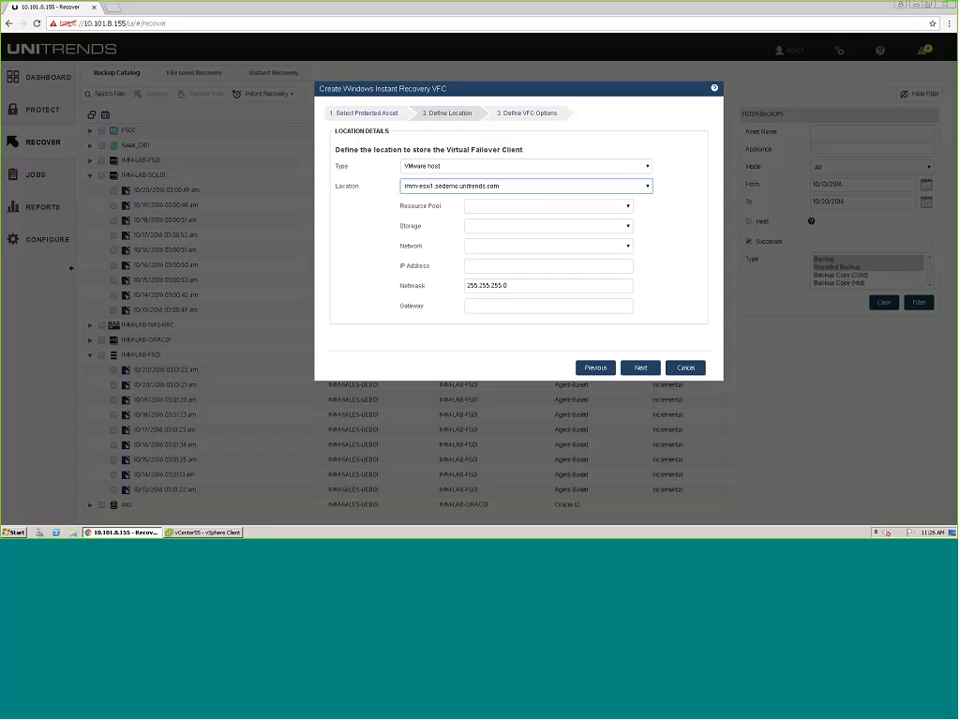
{"action": "left_click", "coordinate": [686, 368]}
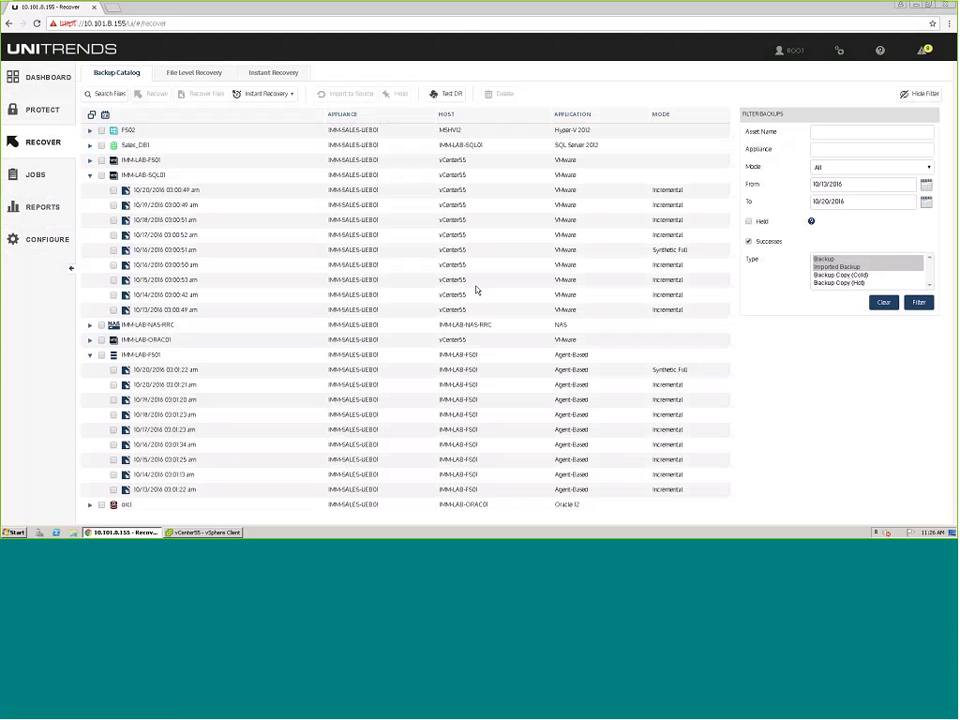
Step: Select the 10/20/2016 06:00:43 am transaction backup of the Sales_DB1 database and start a recover job for it
{"action": "left_click", "coordinate": [90, 145]}
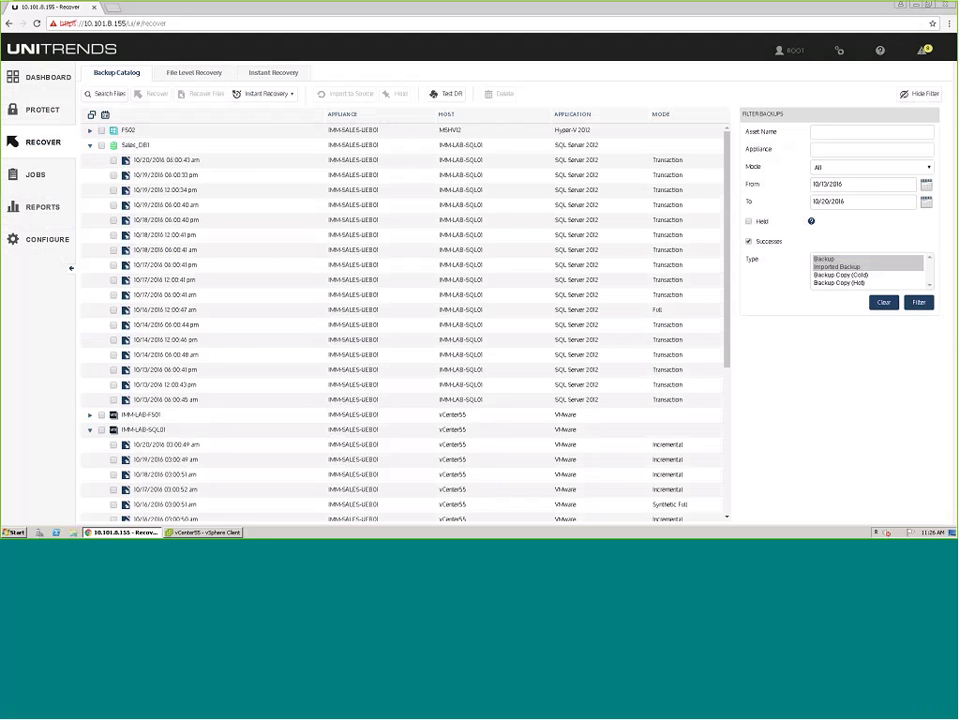
{"action": "left_click", "coordinate": [113, 160]}
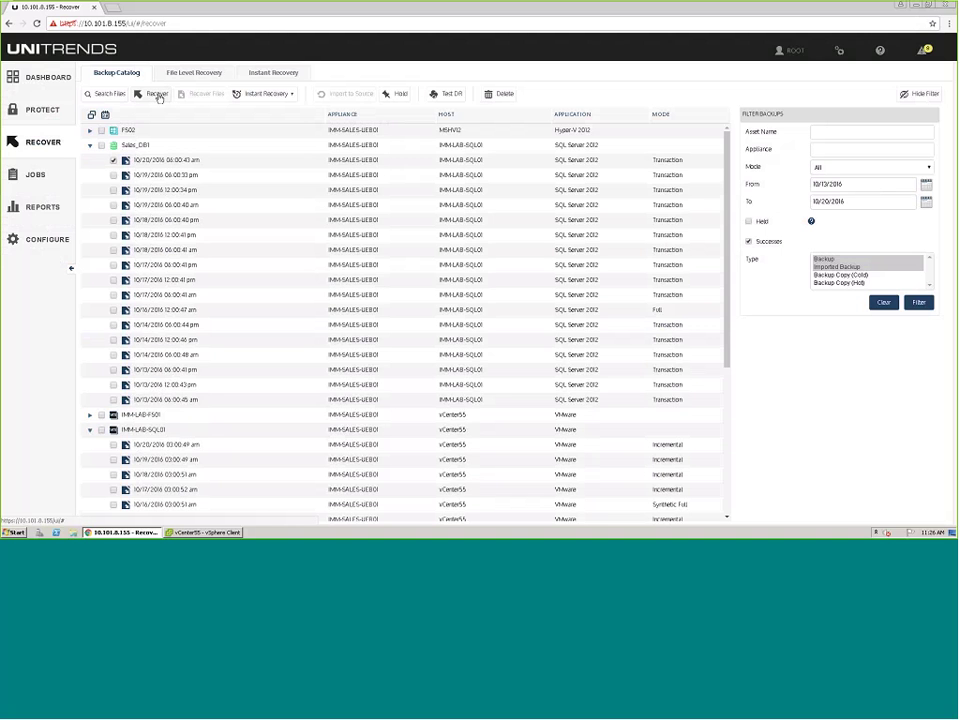
{"action": "left_click", "coordinate": [157, 95]}
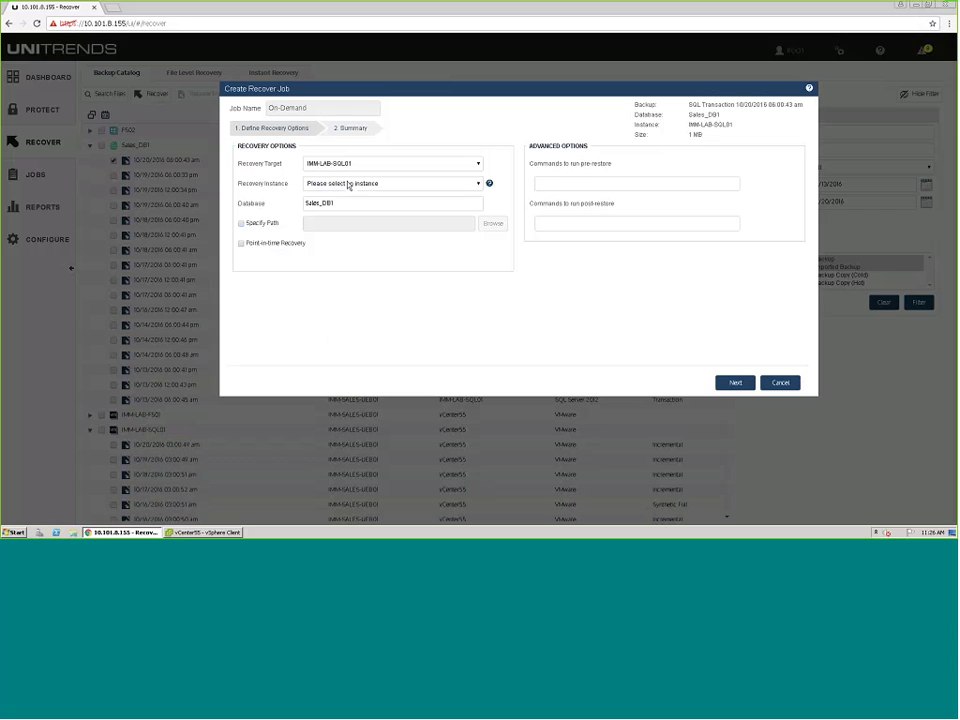
Step: Set the recovery instance to IMM-LAB-SQL01, enable point-in-time recovery about midway between the earliest and latest times, and cancel the job
{"action": "left_click", "coordinate": [348, 184]}
{"action": "left_click", "coordinate": [343, 203]}
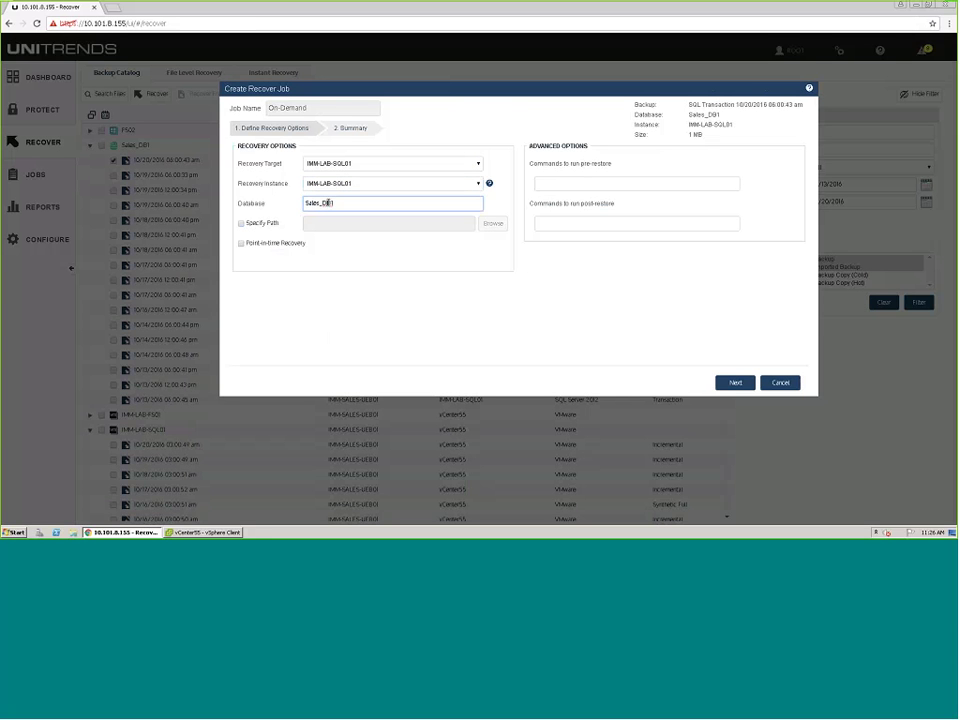
{"action": "left_click", "coordinate": [241, 244]}
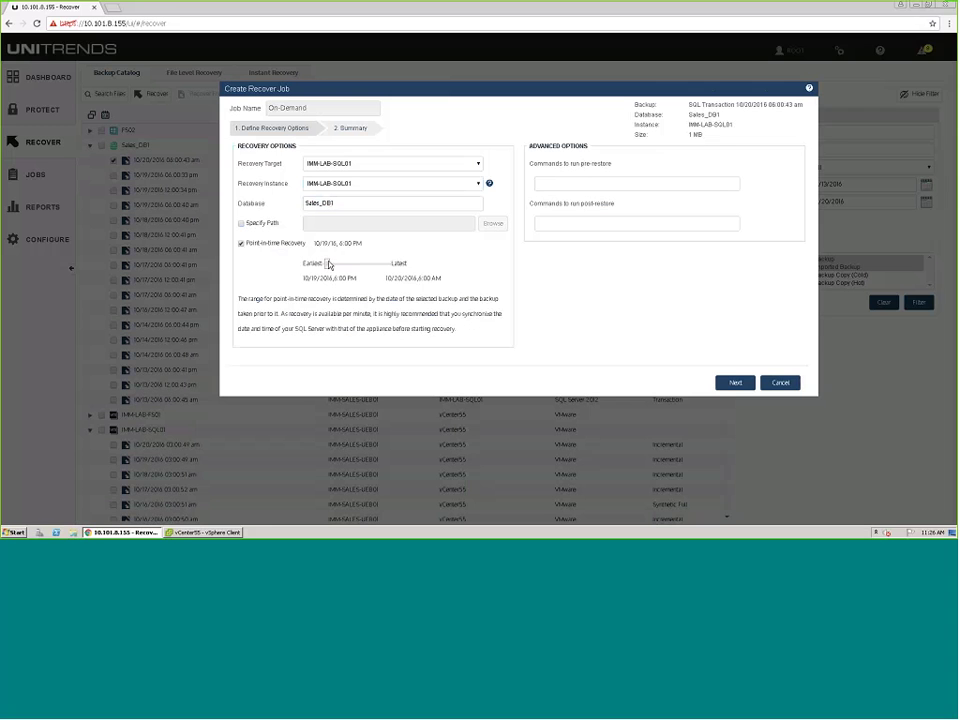
{"action": "left_click_drag", "start_coordinate": [328, 264], "coordinate": [356, 265]}
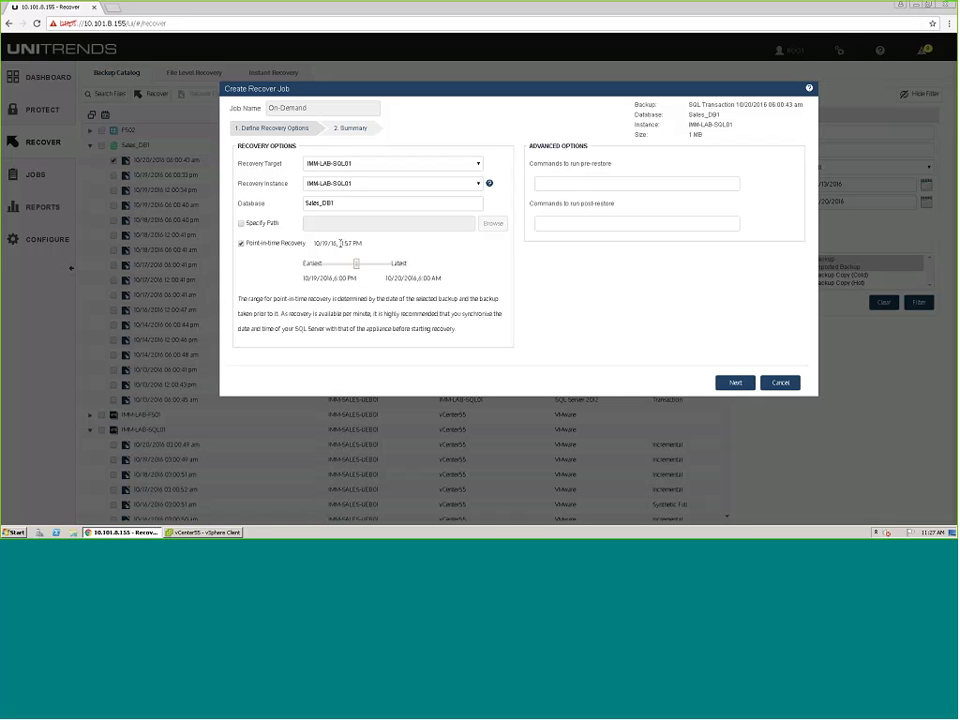
{"action": "left_click", "coordinate": [780, 384]}
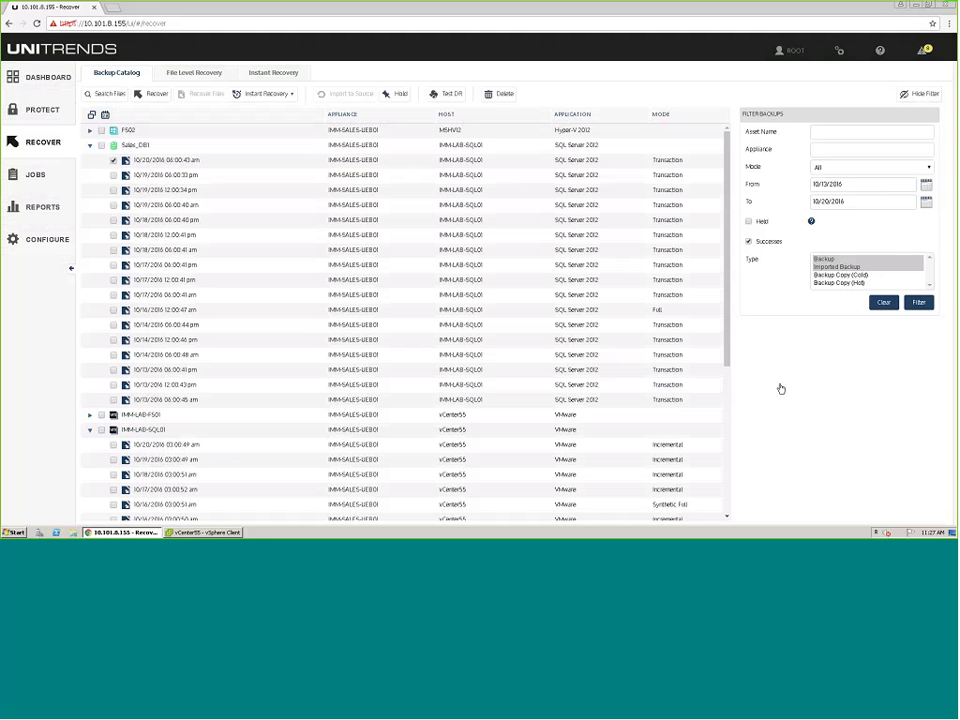
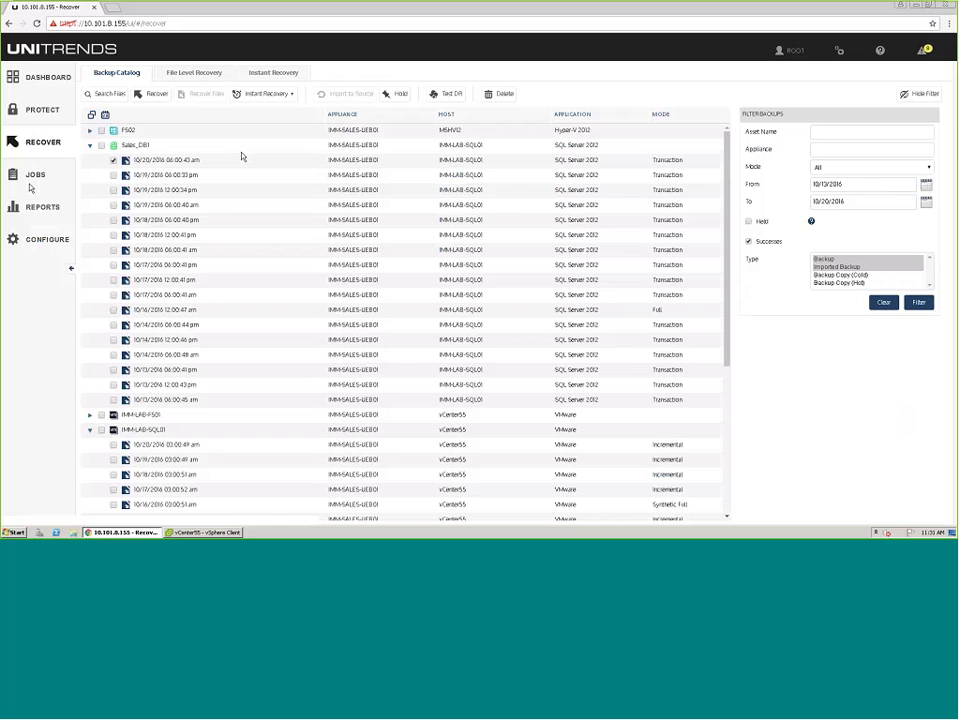
Step: Review the appliance's active jobs, recent jobs and recent system jobs
{"action": "left_click", "coordinate": [33, 178]}
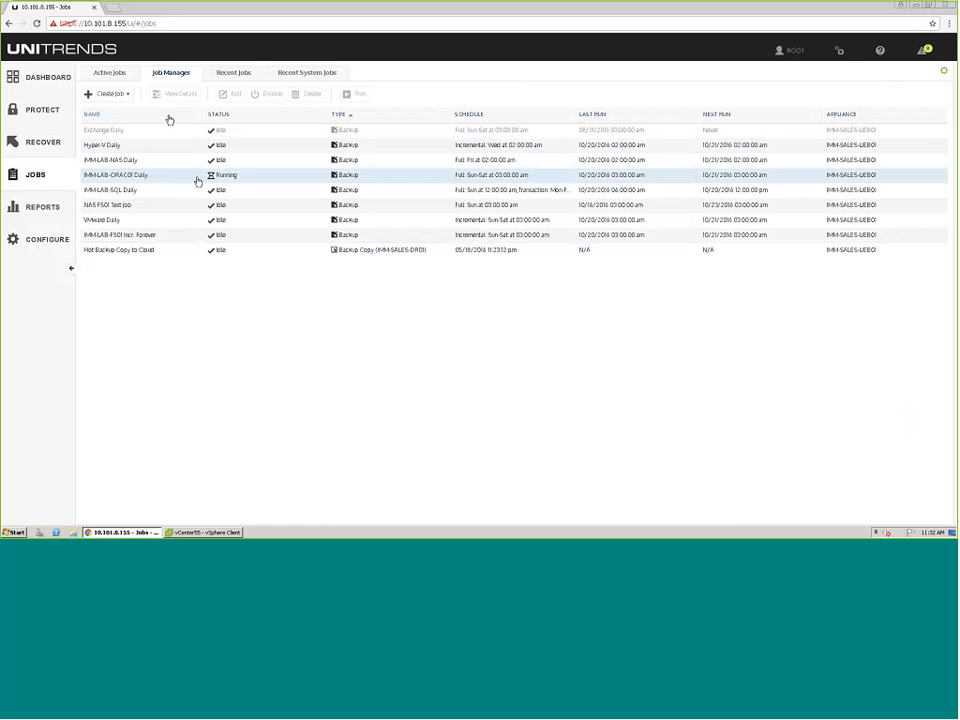
{"action": "left_click", "coordinate": [101, 71]}
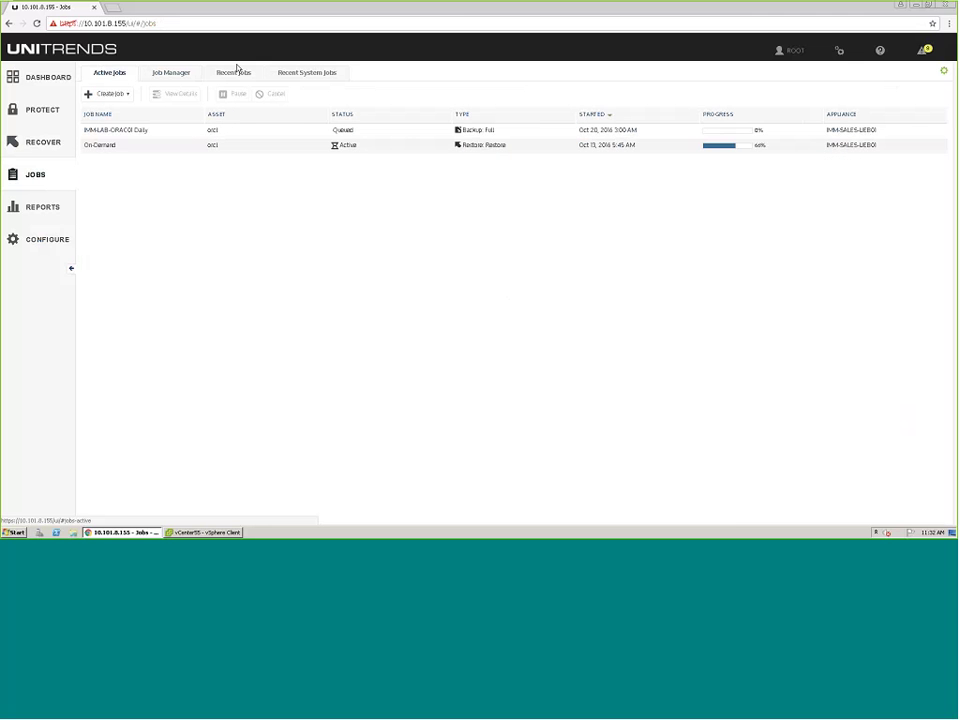
{"action": "left_click", "coordinate": [235, 73]}
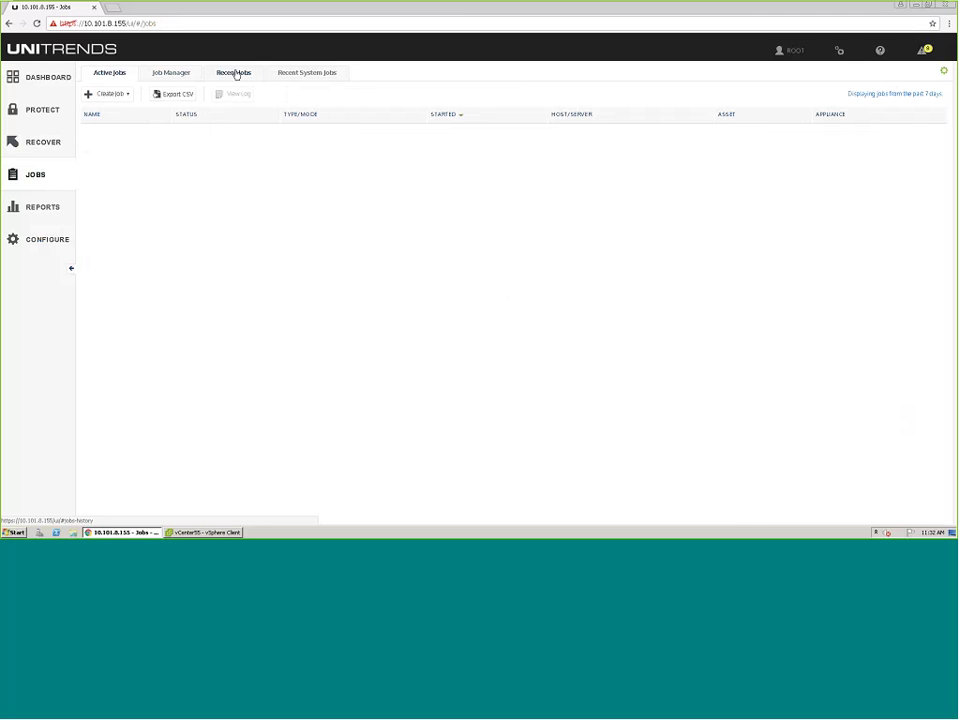
{"action": "left_click", "coordinate": [298, 72]}
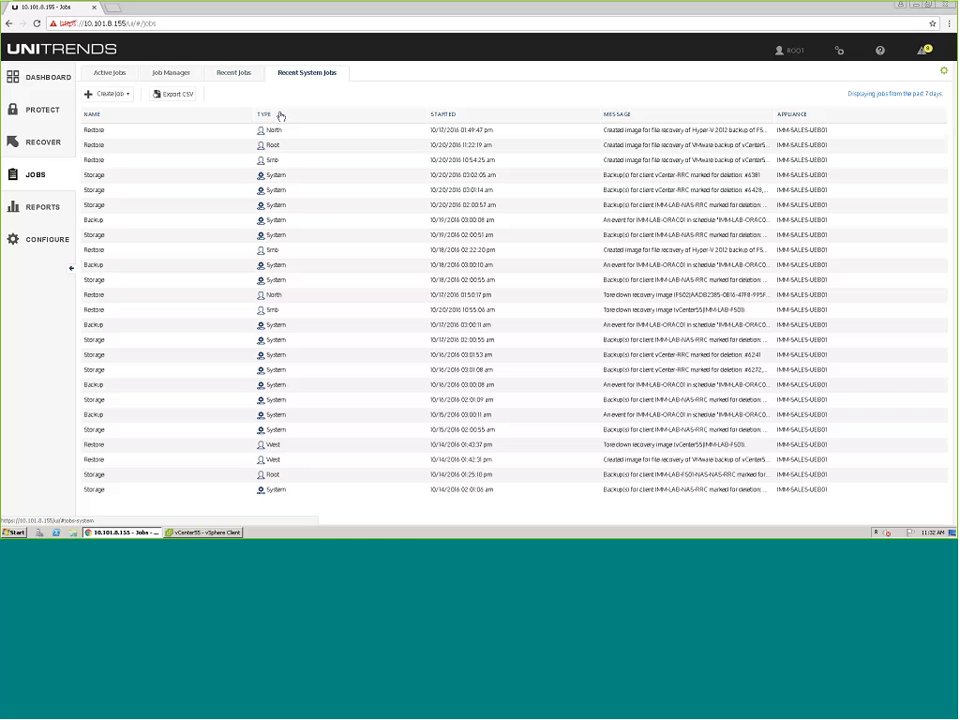
Step: Create a backup copy job covering IMM-LAB-FS01, IMM-LAB-NAS-RRC and the vCenter55 virtual machines IMM-TS01 and SEWin707, and proceed to its job settings
{"action": "left_click", "coordinate": [218, 75]}
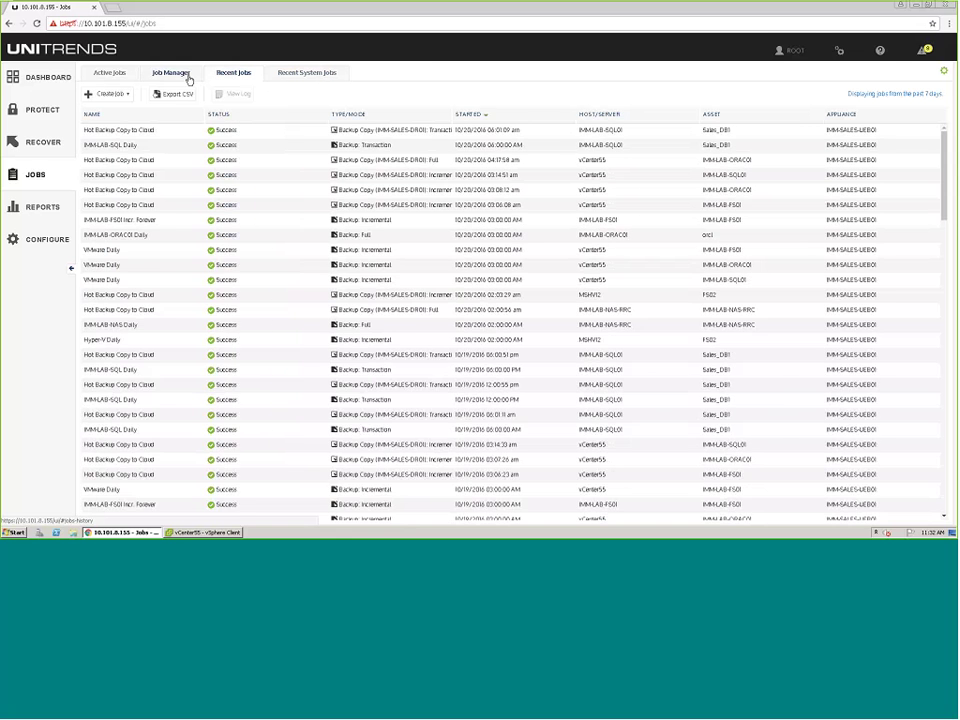
{"action": "left_click", "coordinate": [184, 76]}
{"action": "left_click", "coordinate": [118, 96]}
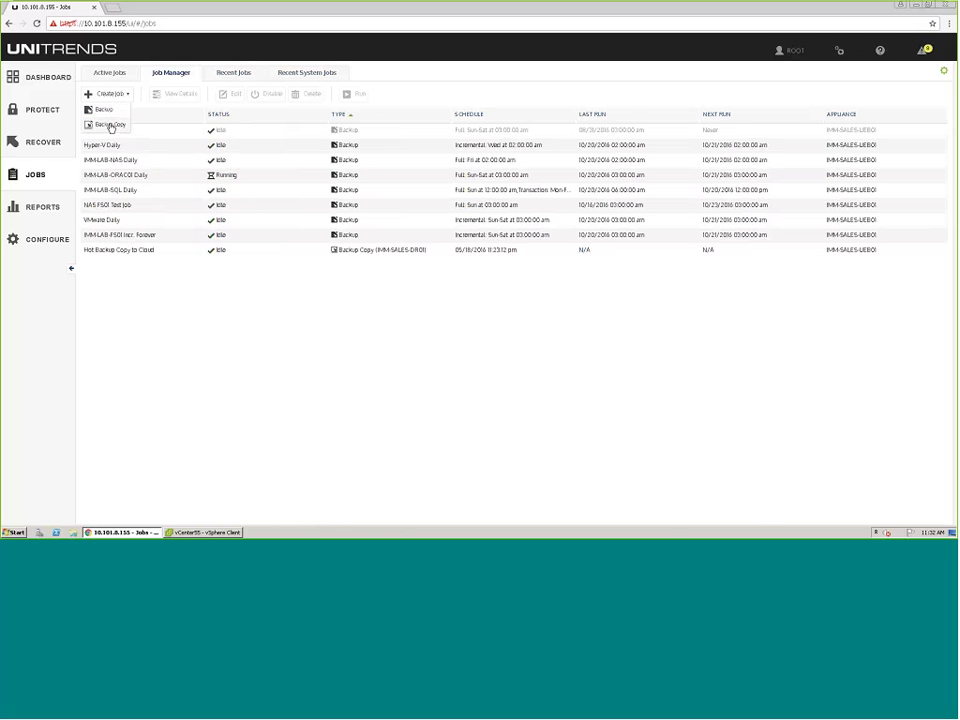
{"action": "left_click", "coordinate": [111, 124]}
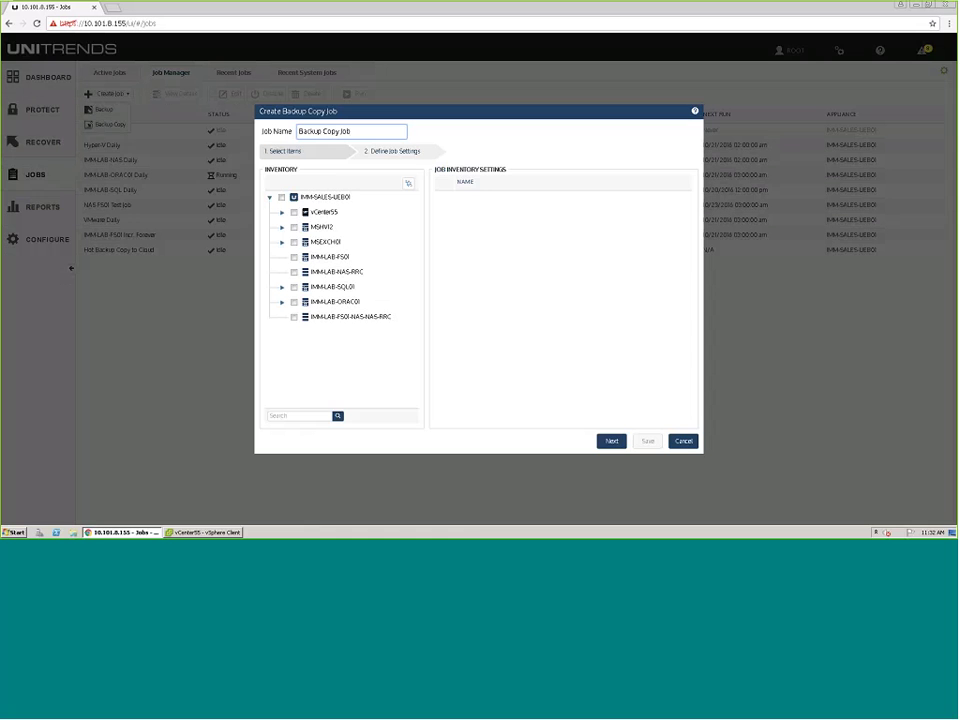
{"action": "left_click", "coordinate": [293, 258]}
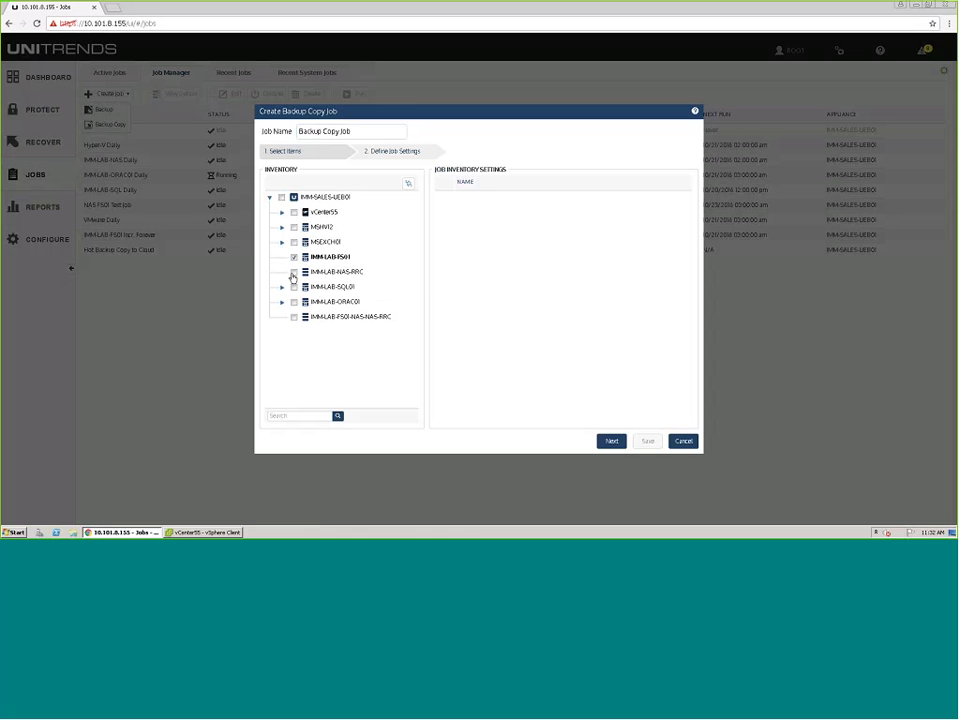
{"action": "left_click", "coordinate": [293, 272]}
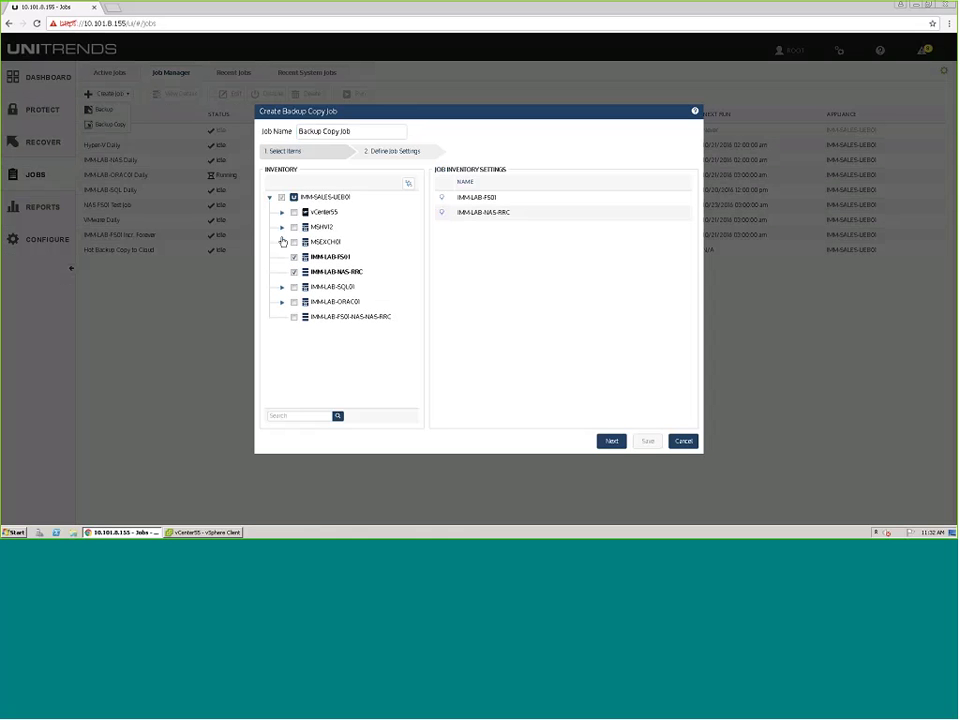
{"action": "left_click", "coordinate": [282, 213]}
{"action": "scroll", "coordinate": [330, 304], "scroll_direction": "down", "scroll_amount": 10}
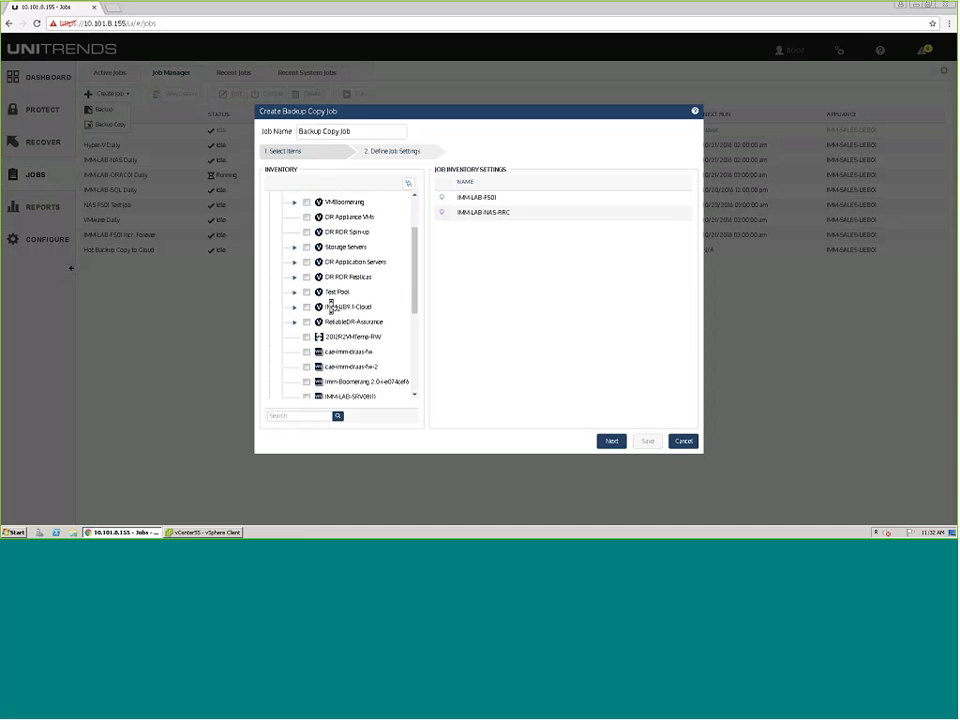
{"action": "left_click", "coordinate": [306, 226]}
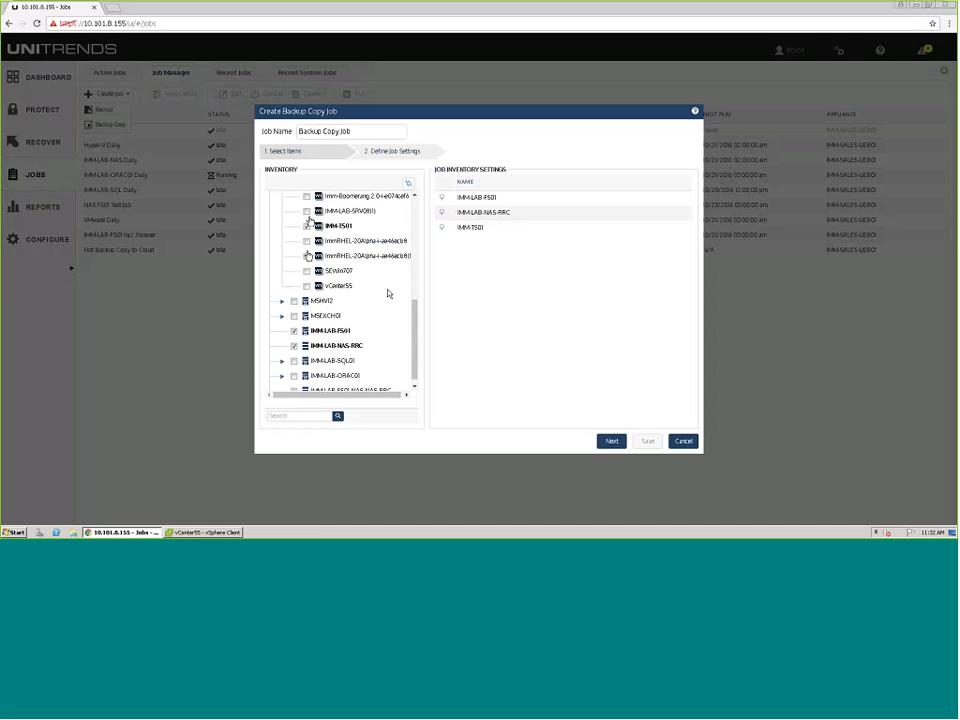
{"action": "left_click", "coordinate": [306, 271]}
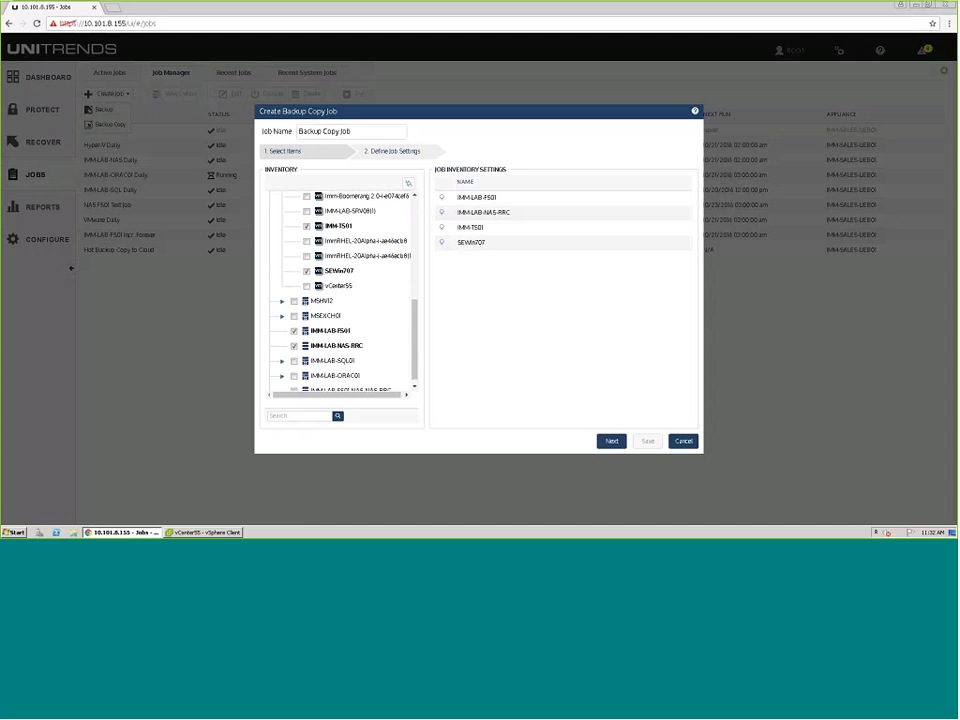
{"action": "left_click", "coordinate": [611, 441]}
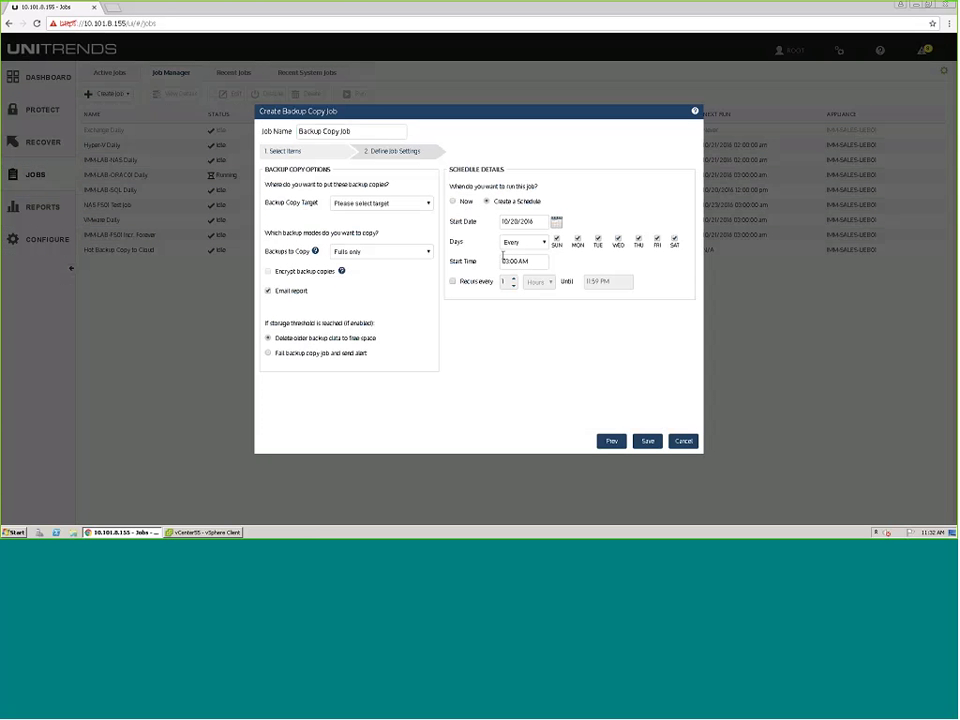
Step: Set the copy job to fulls only, scheduled for the 1st Friday at 07:00 PM
{"action": "left_click", "coordinate": [381, 247]}
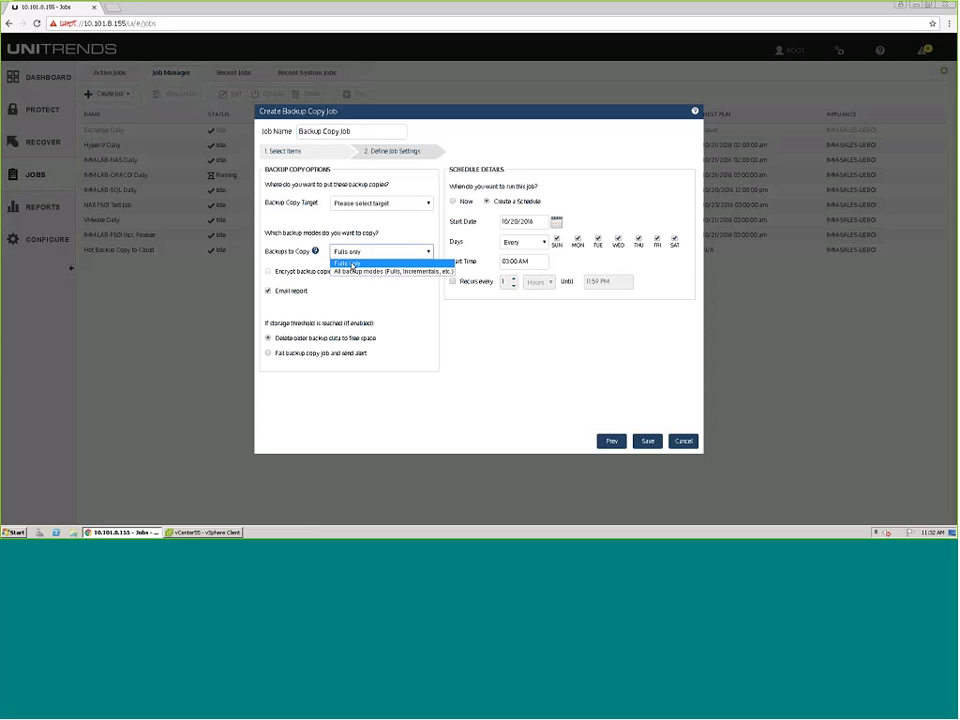
{"action": "left_click", "coordinate": [350, 263]}
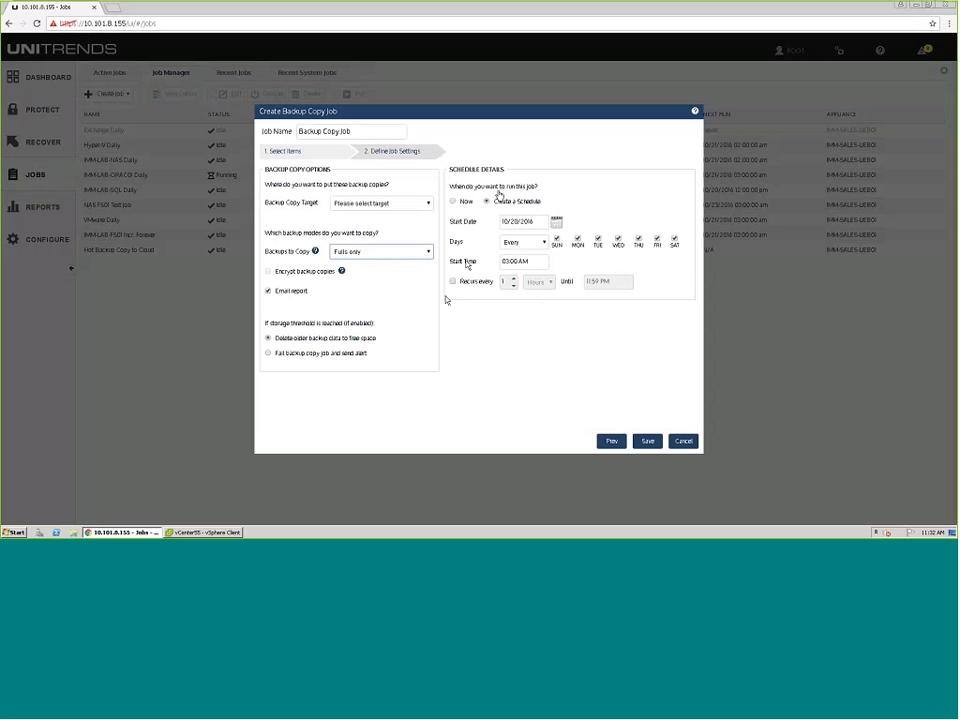
{"action": "left_click", "coordinate": [557, 240]}
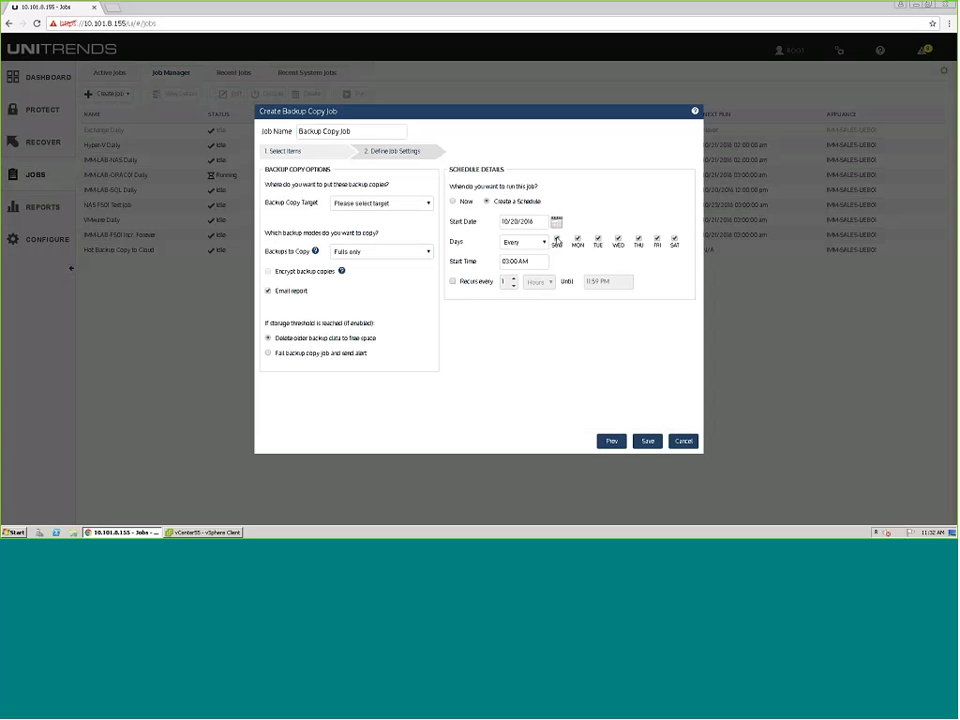
{"action": "left_click", "coordinate": [578, 240]}
{"action": "left_click", "coordinate": [598, 240]}
{"action": "left_click", "coordinate": [617, 239]}
{"action": "left_click", "coordinate": [638, 239]}
{"action": "left_click", "coordinate": [675, 240]}
{"action": "left_click", "coordinate": [512, 262]}
{"action": "type", "text": "0700p"}
{"action": "left_click", "coordinate": [522, 242]}
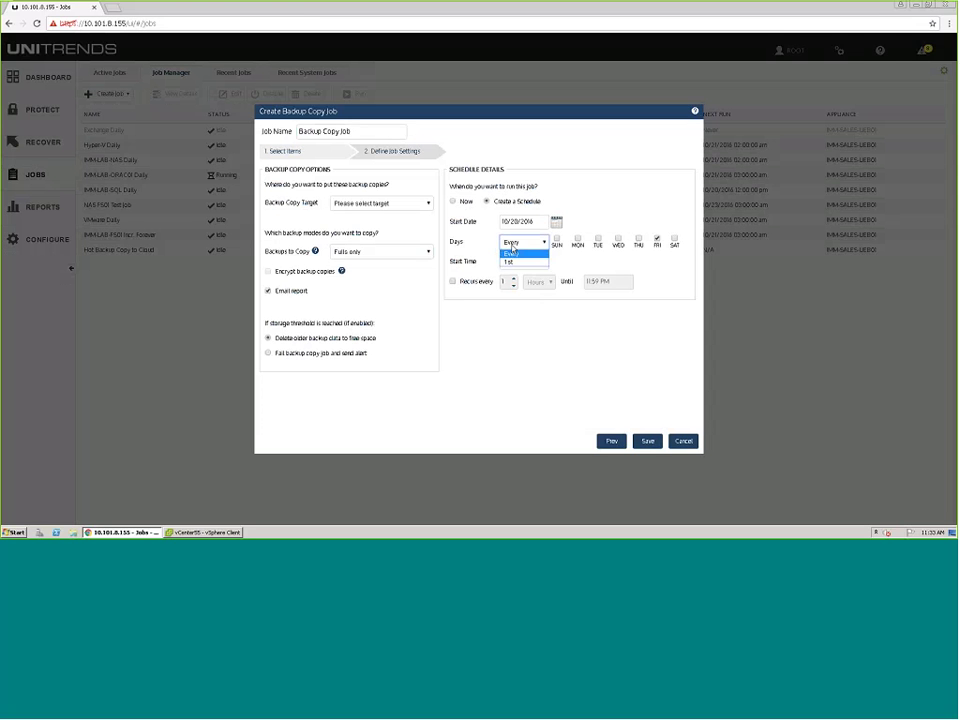
{"action": "left_click", "coordinate": [507, 260]}
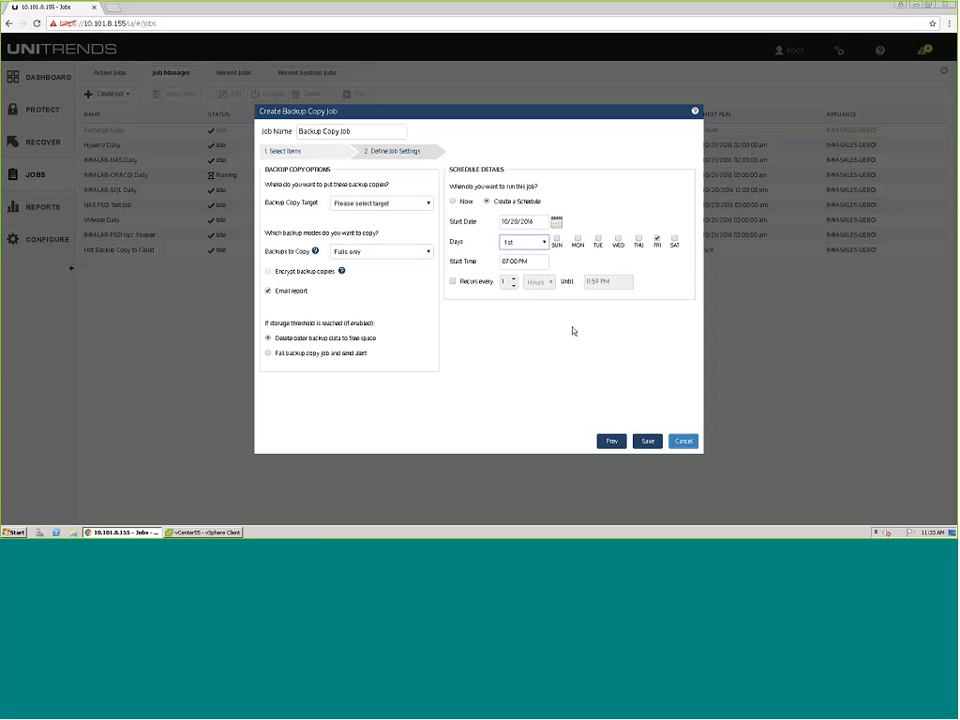
Step: Choose IMM-SALES-DR01 as the backup copy target, and cancel the backup copy job
{"action": "left_click", "coordinate": [399, 205]}
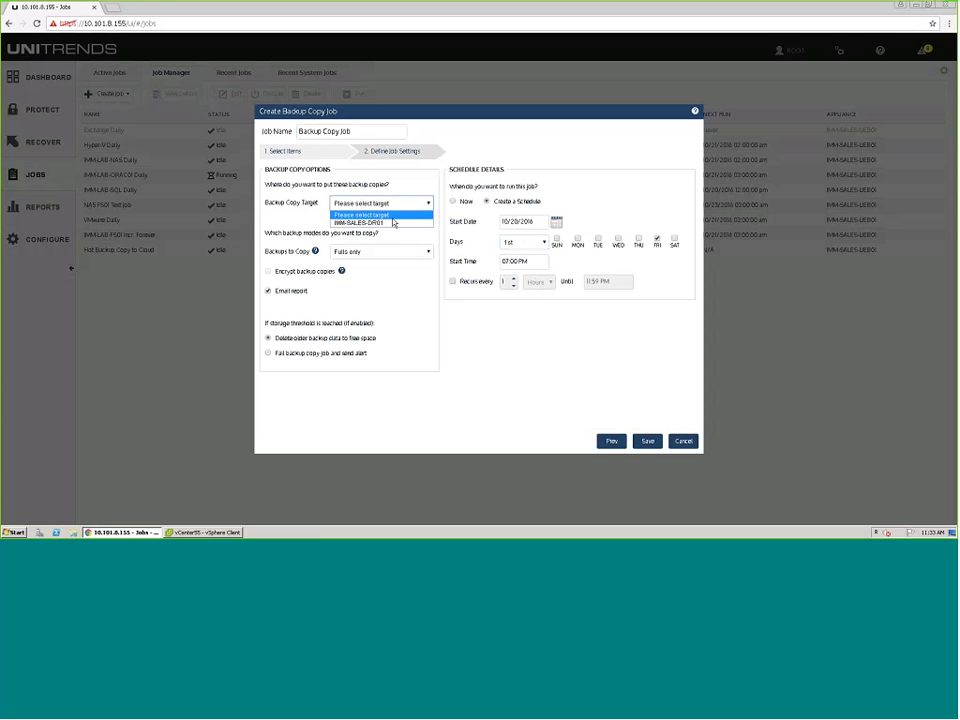
{"action": "left_click", "coordinate": [393, 222]}
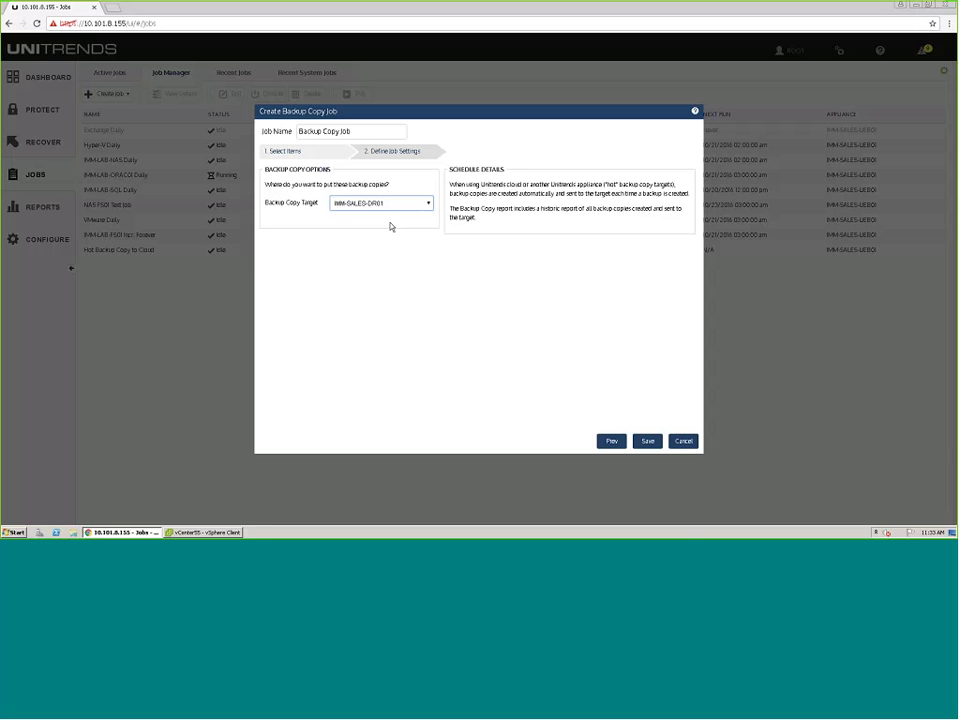
{"action": "left_click", "coordinate": [683, 441]}
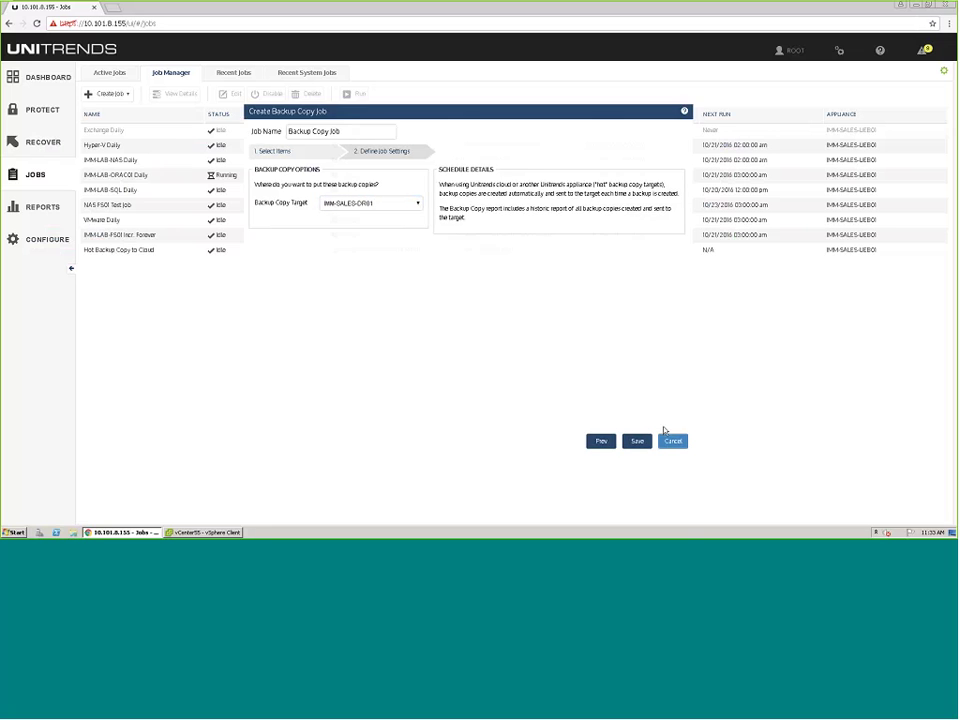
Step: Open the bandwidth configuration for the appliance's backup copy targets and review the existing 20% throttling schedule
{"action": "left_click", "coordinate": [50, 240]}
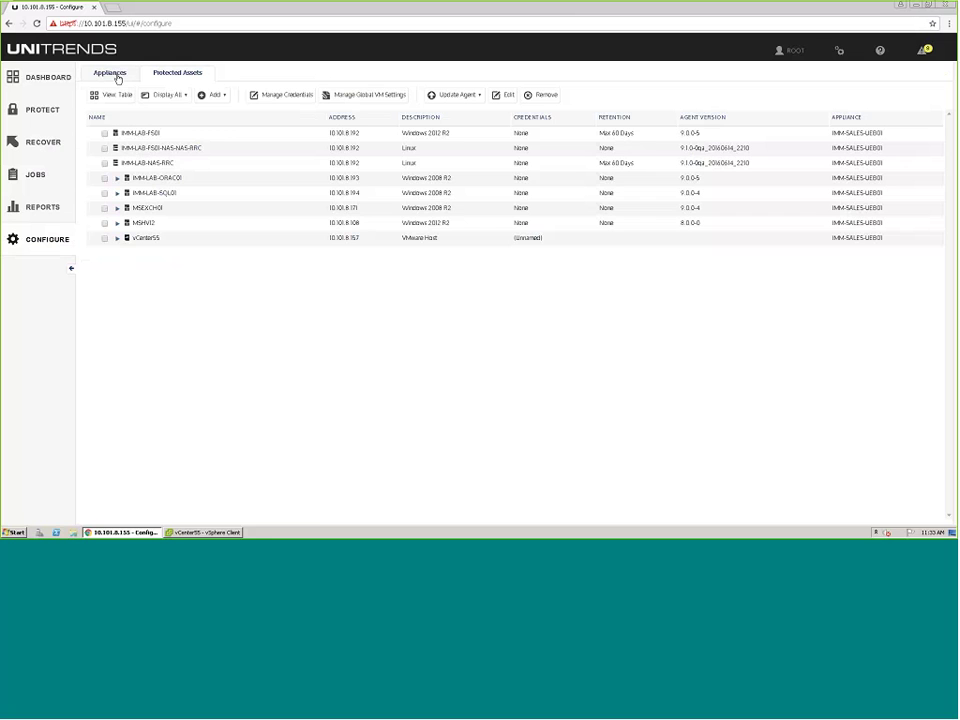
{"action": "left_click", "coordinate": [110, 73]}
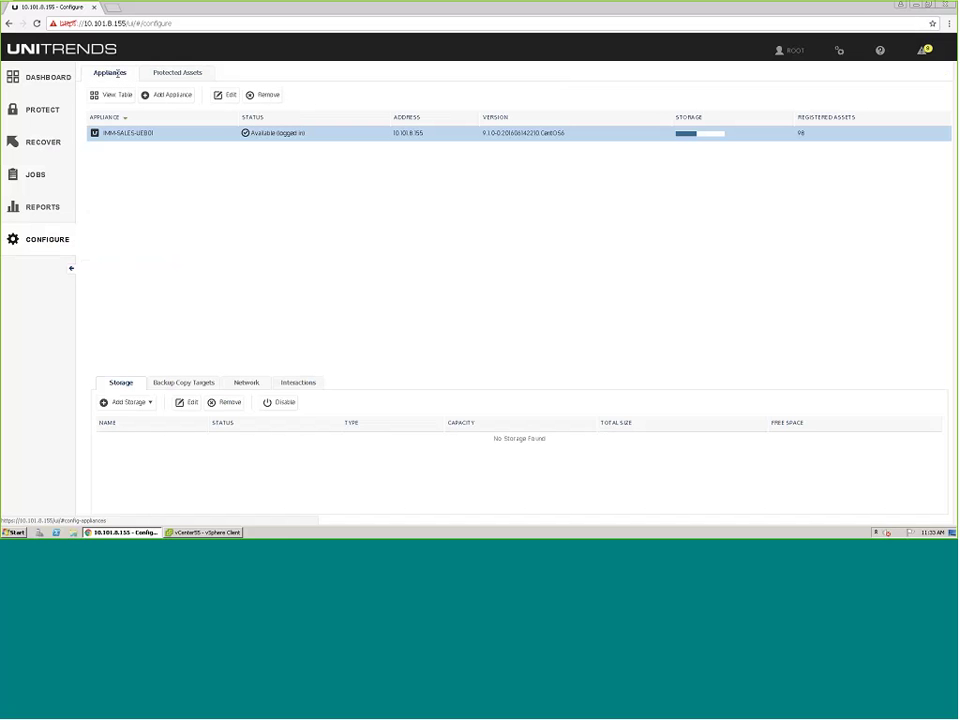
{"action": "left_click", "coordinate": [196, 385]}
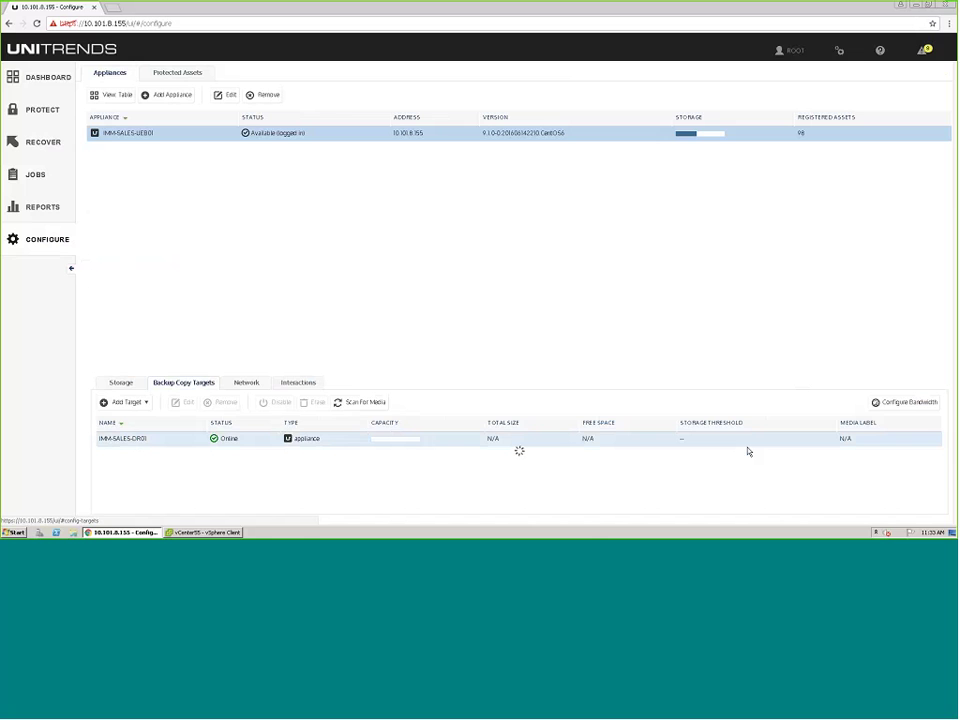
{"action": "left_click", "coordinate": [905, 402]}
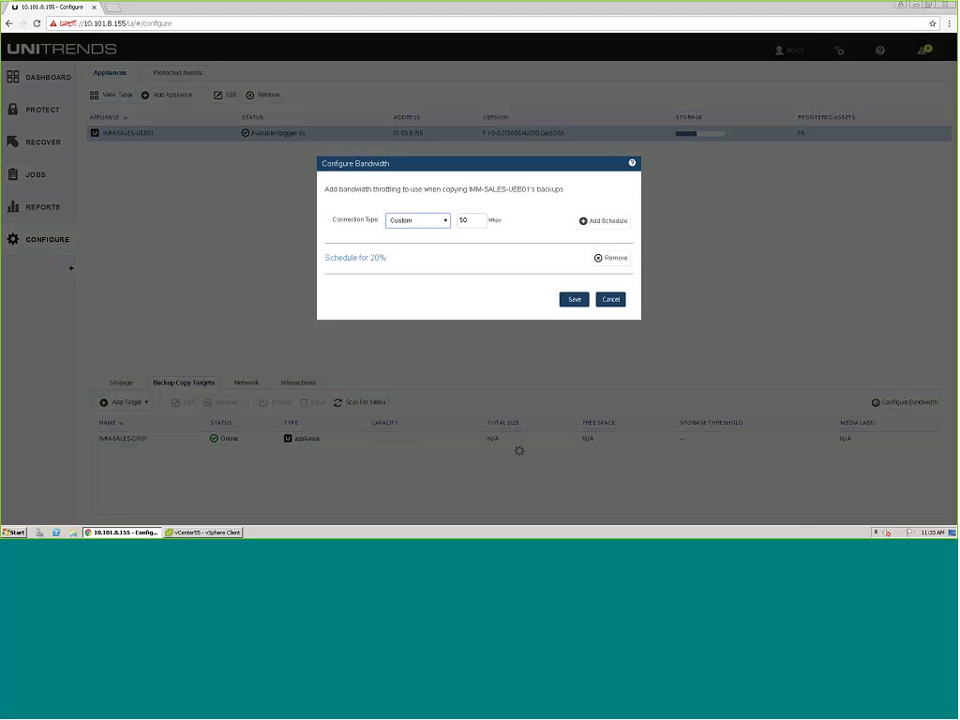
{"action": "left_click", "coordinate": [470, 219]}
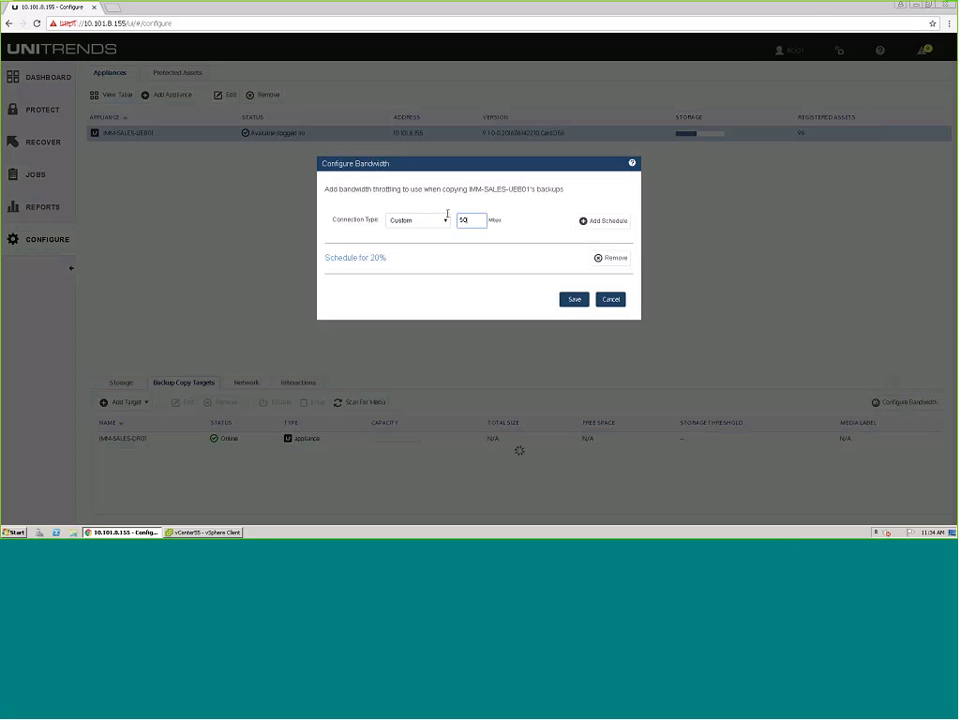
{"action": "left_click", "coordinate": [382, 262]}
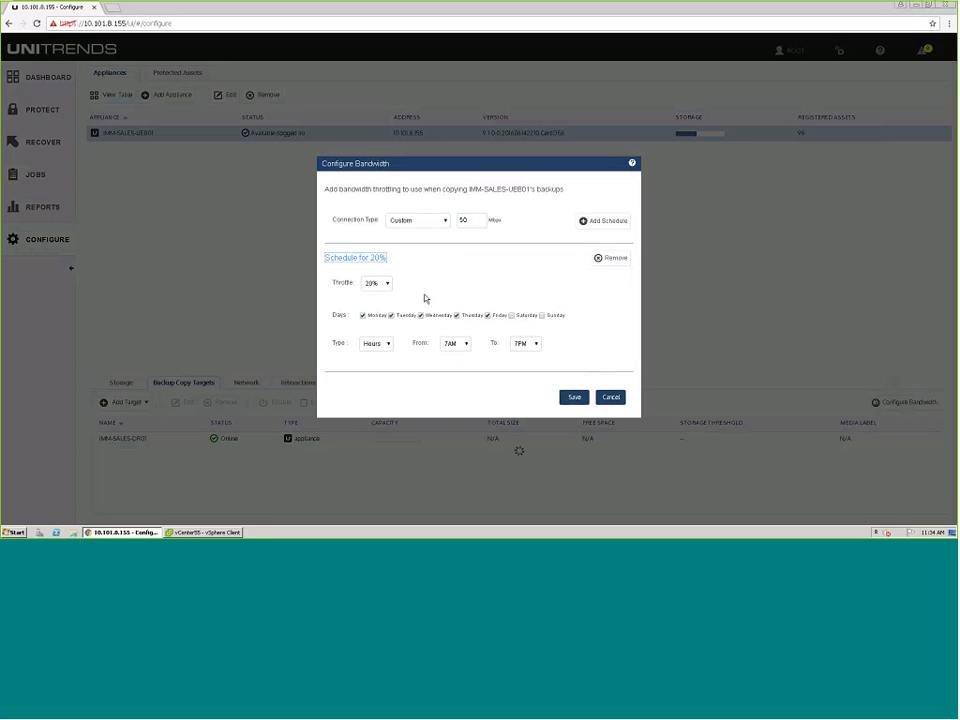
Step: Add a bandwidth schedule with a 70% throttle for Saturday and Sunday, and cancel the bandwidth changes
{"action": "left_click", "coordinate": [611, 222]}
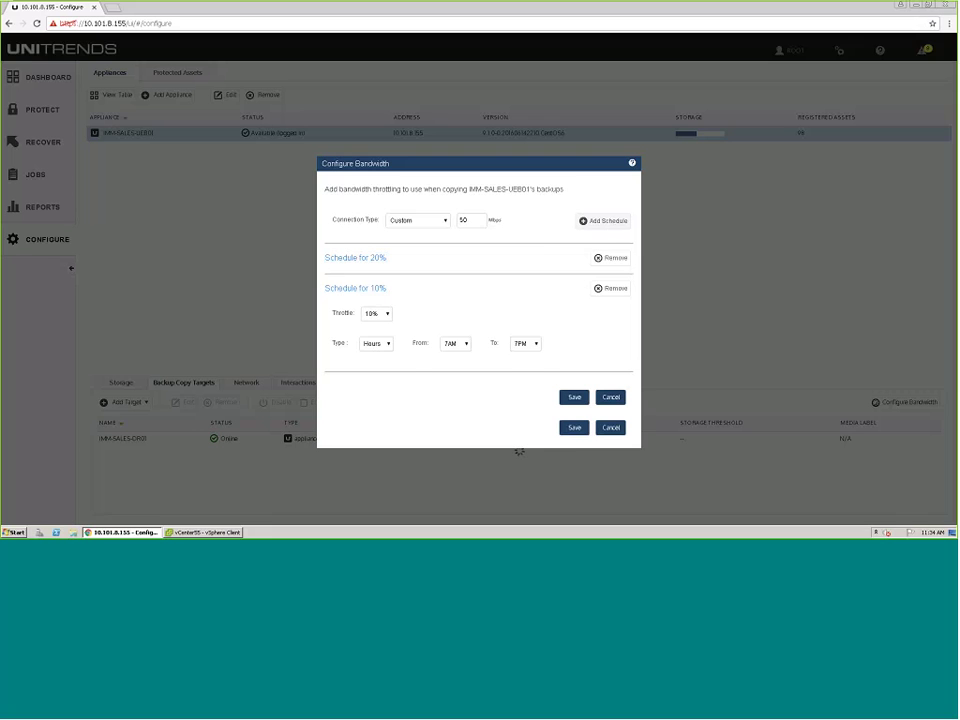
{"action": "left_click", "coordinate": [384, 314]}
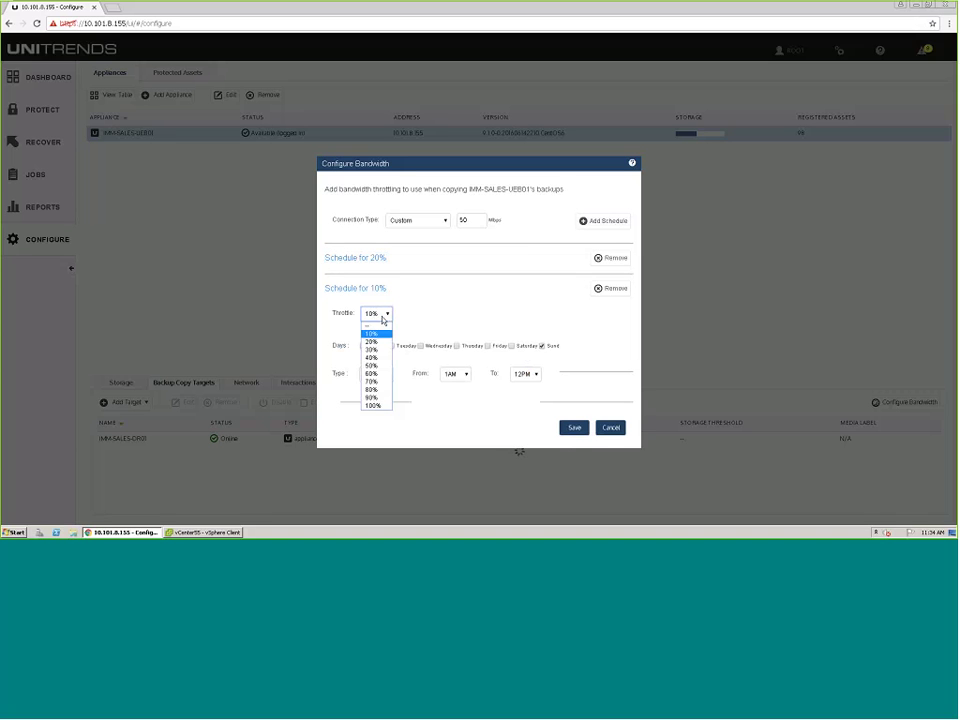
{"action": "left_click", "coordinate": [374, 386]}
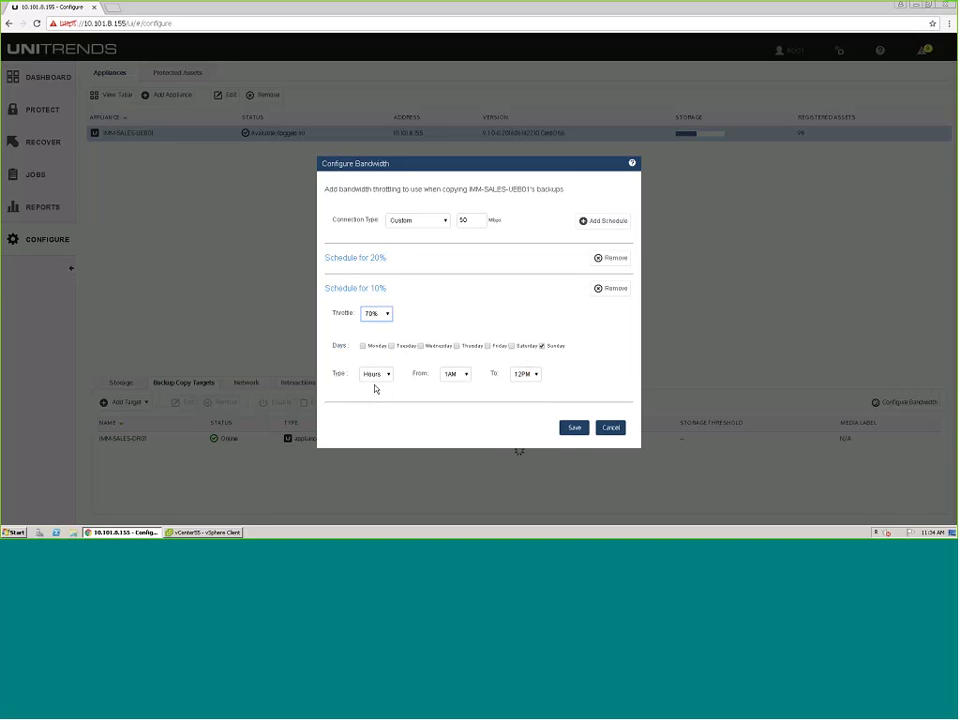
{"action": "left_click", "coordinate": [511, 346]}
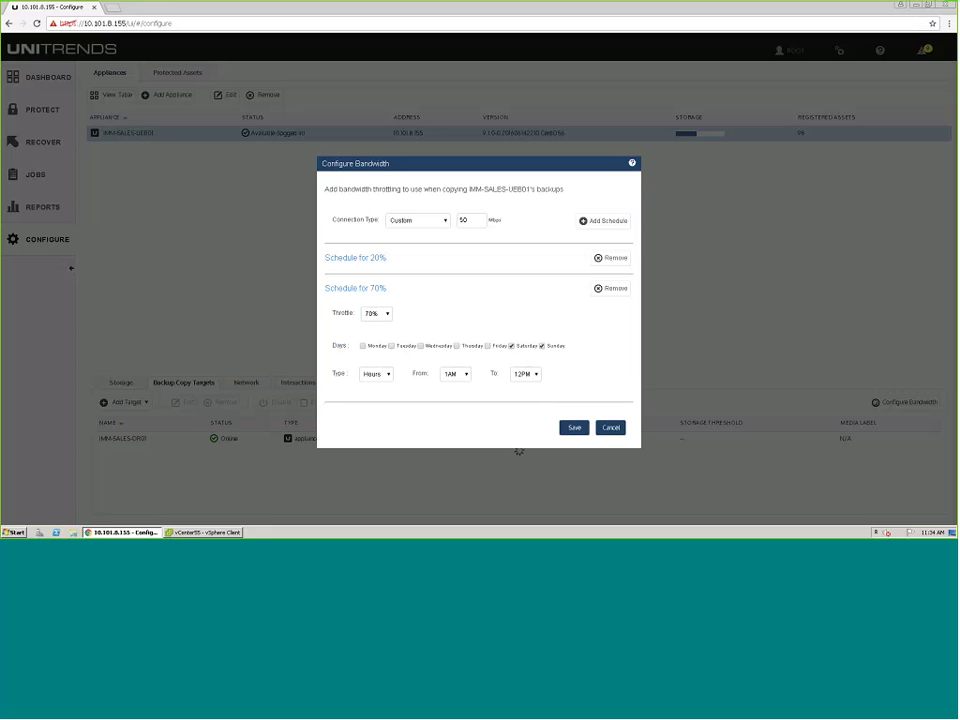
{"action": "left_click", "coordinate": [608, 428]}
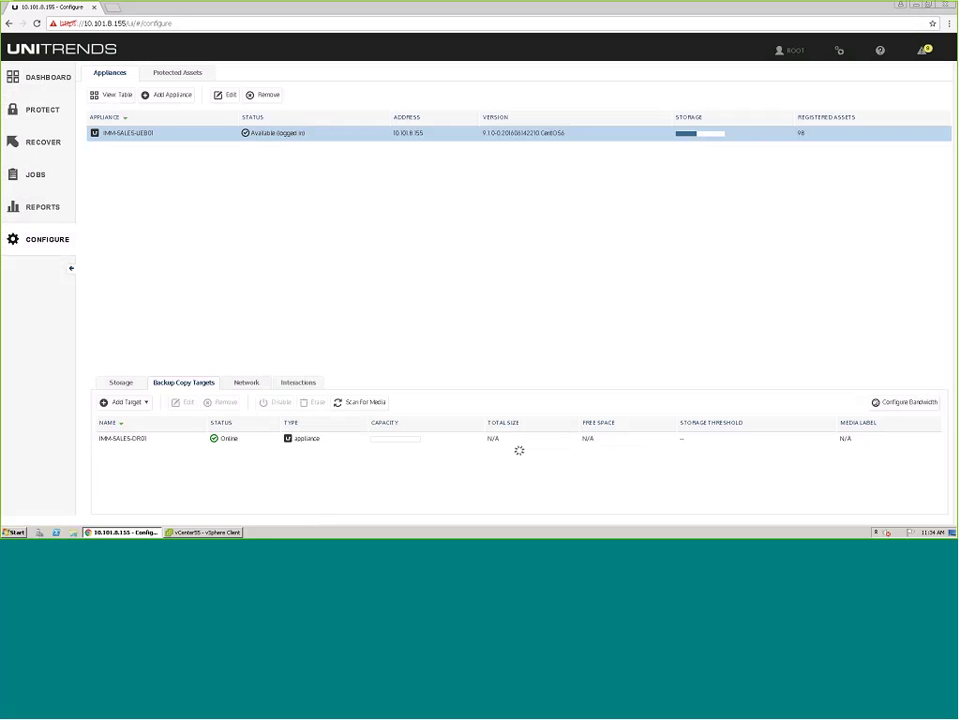
Step: Filter the backup catalog to include hot backup copies from 05/01/2016 onward, and list the backups of the agent-based IMM-LAB-FS01 asset
{"action": "left_click", "coordinate": [72, 137]}
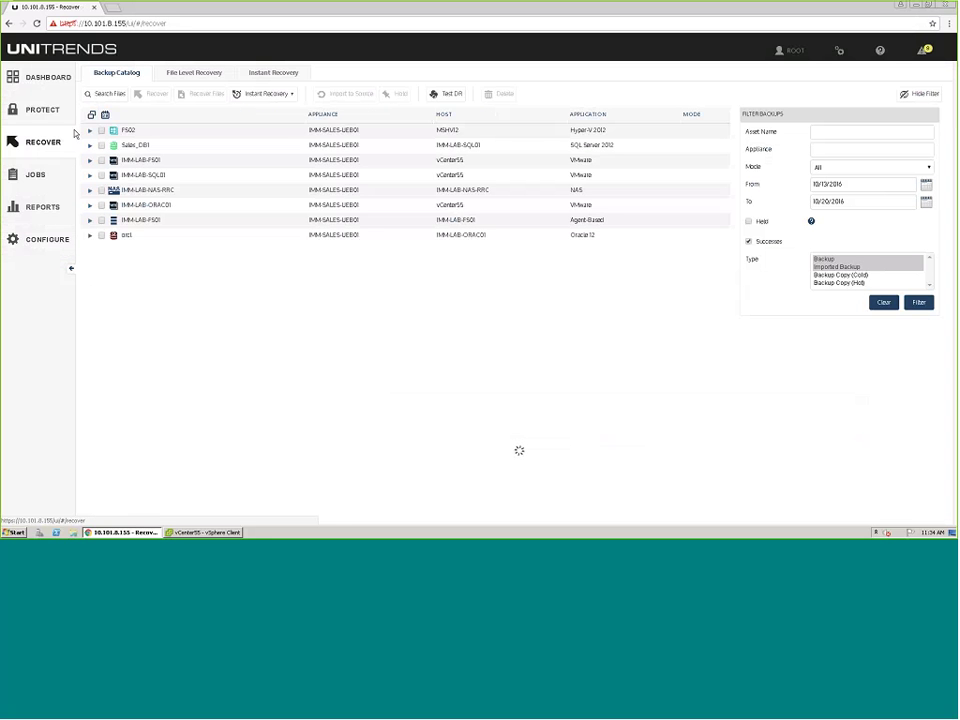
{"action": "left_click", "coordinate": [855, 283], "text": "ctrl"}
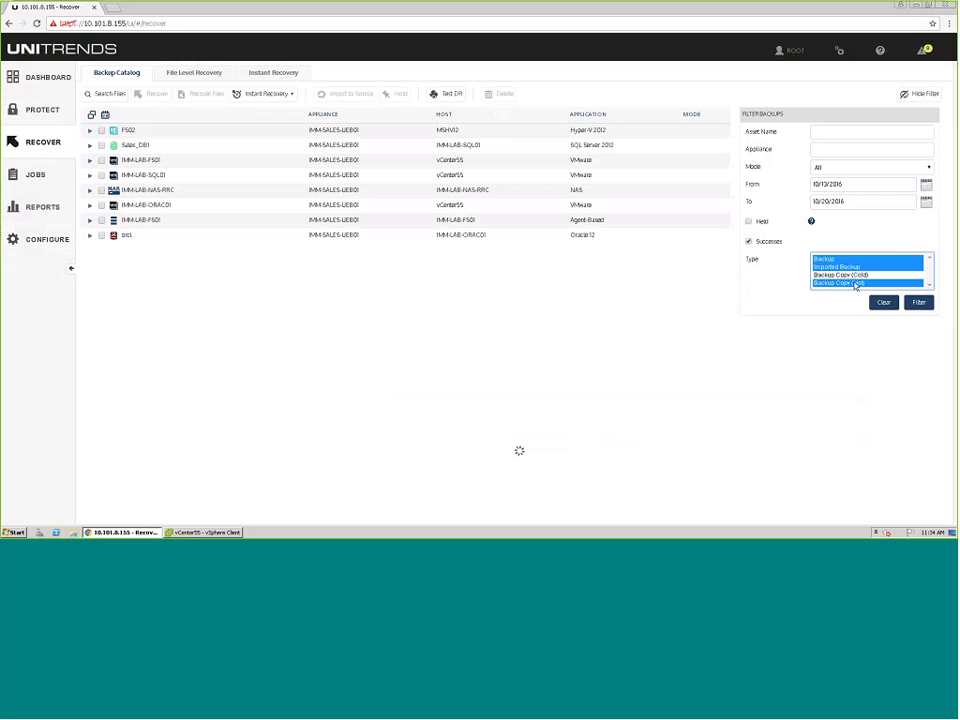
{"action": "left_click", "coordinate": [926, 185]}
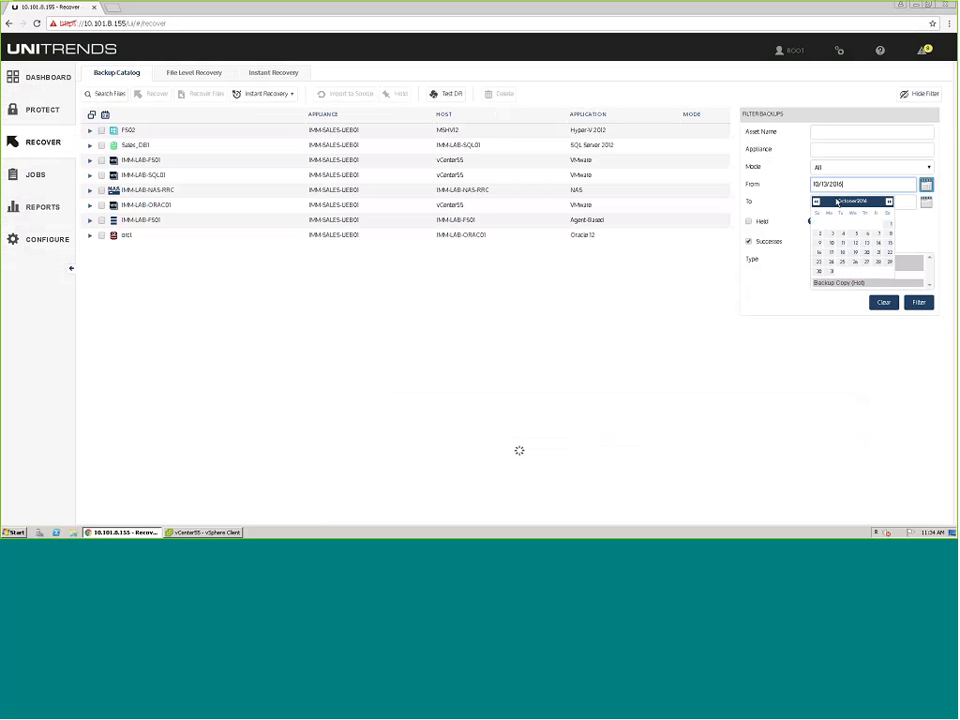
{"action": "left_click", "coordinate": [817, 203]}
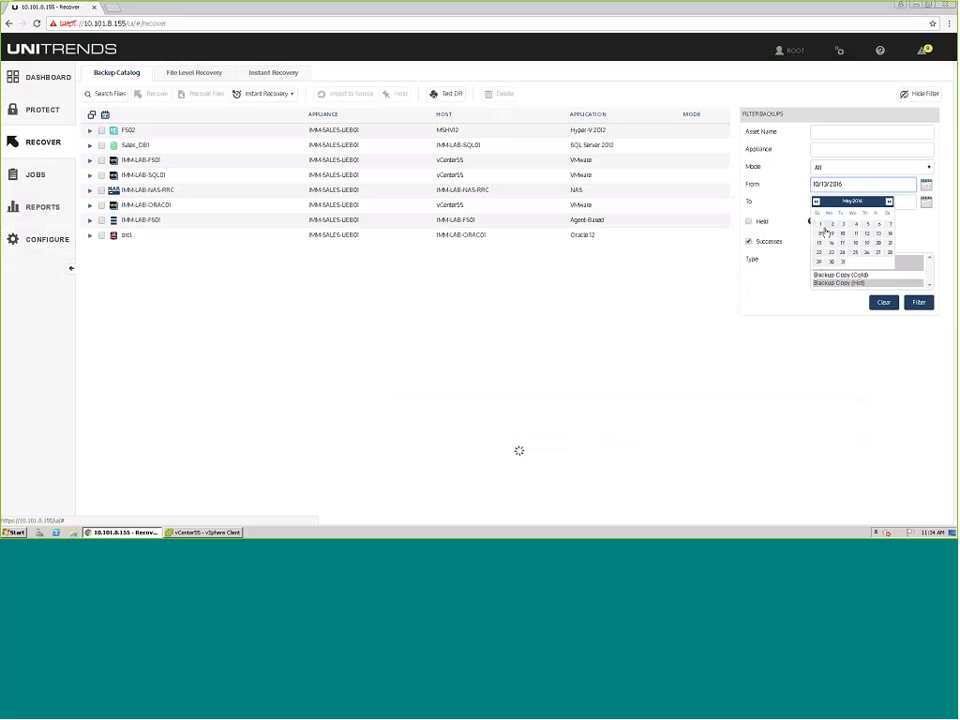
{"action": "left_click", "coordinate": [822, 228]}
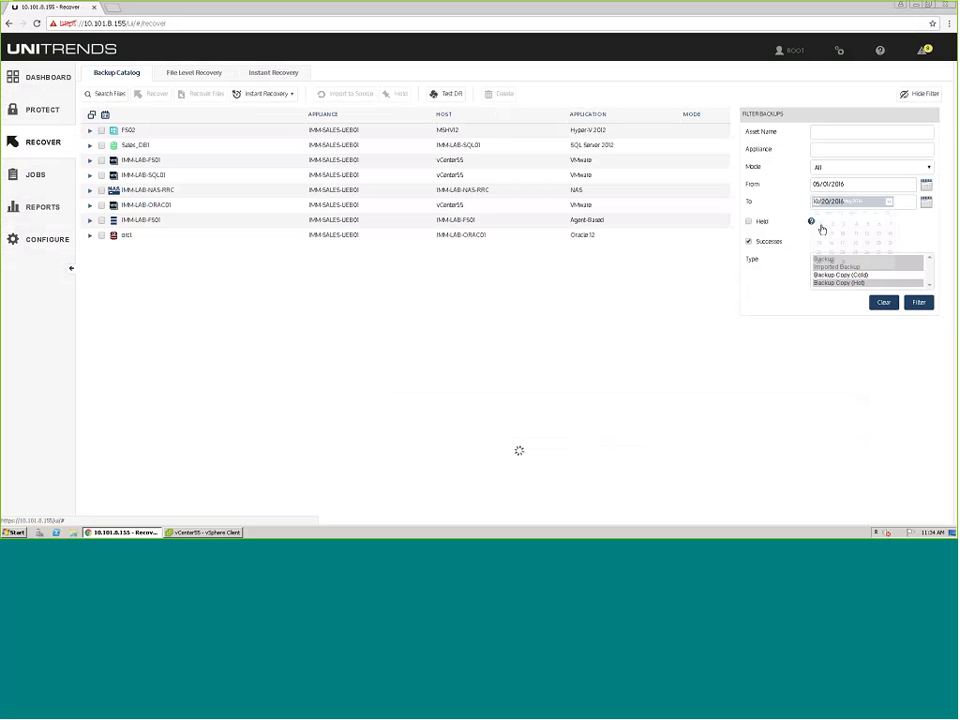
{"action": "left_click", "coordinate": [919, 304]}
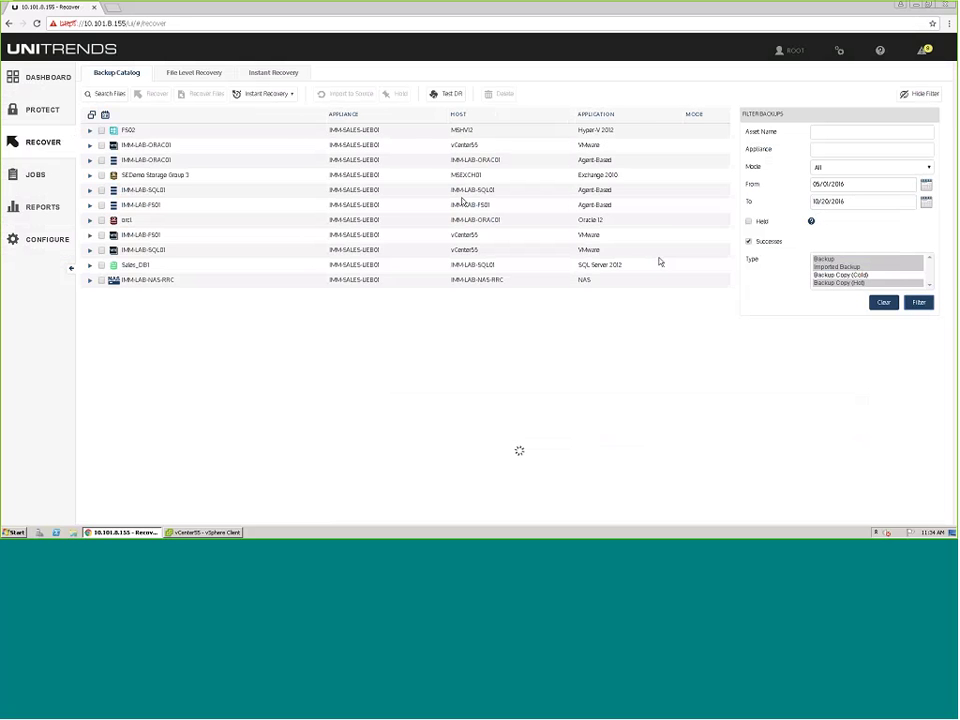
{"action": "left_click", "coordinate": [89, 204]}
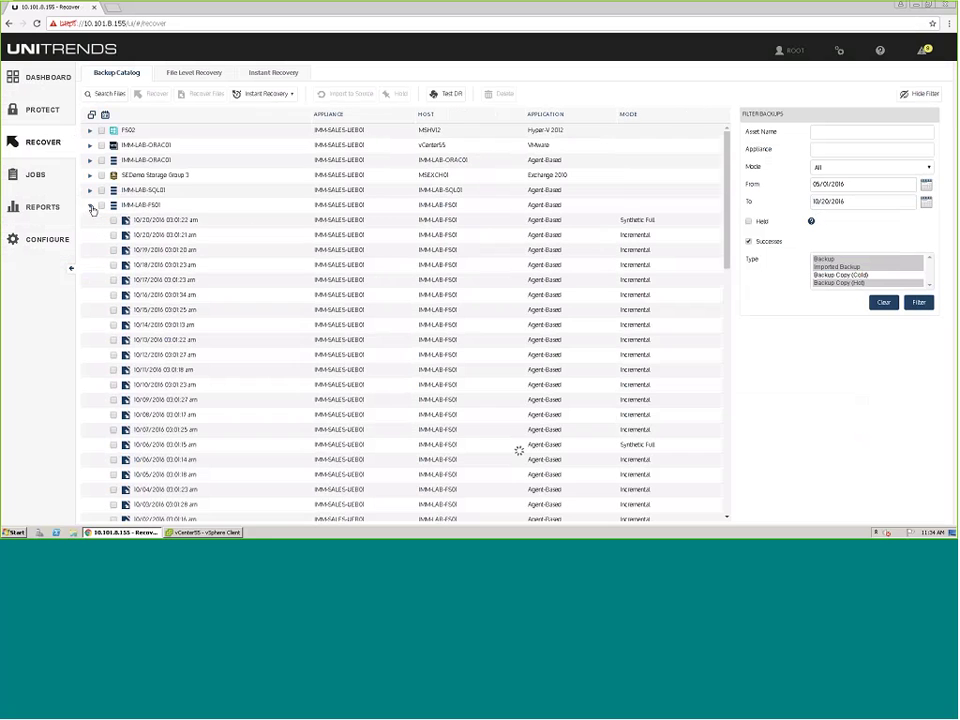
Step: Open the file browser for file-level recovery from the 06/15/2016 hot backup copy of IMM-LAB-FS01, and expand C:/Files
{"action": "left_click_drag", "start_coordinate": [725, 198], "coordinate": [707, 453]}
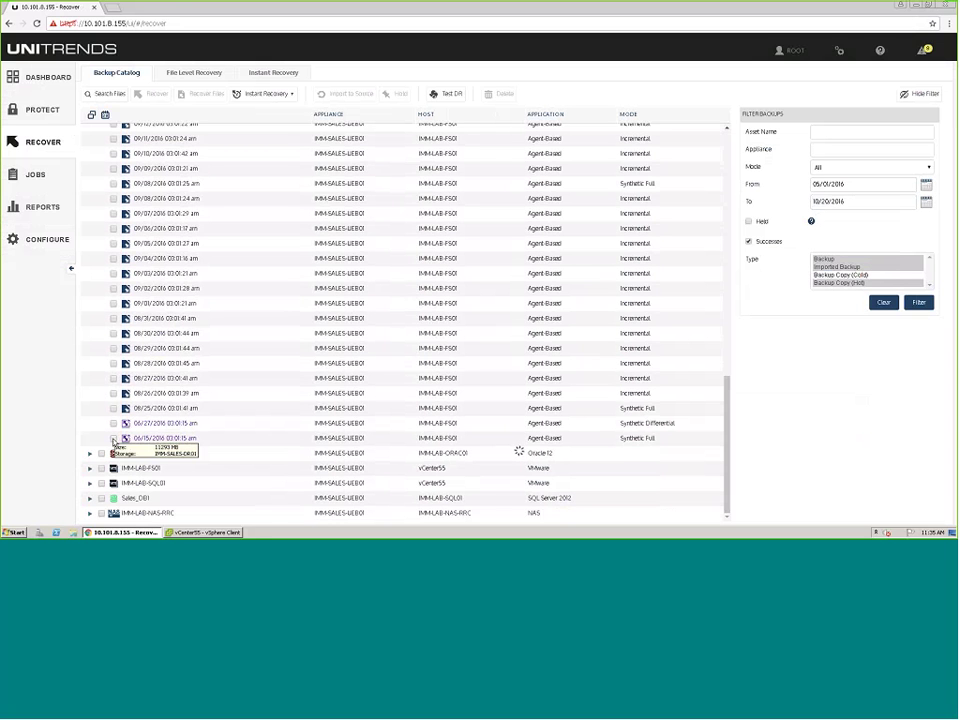
{"action": "left_click", "coordinate": [113, 438]}
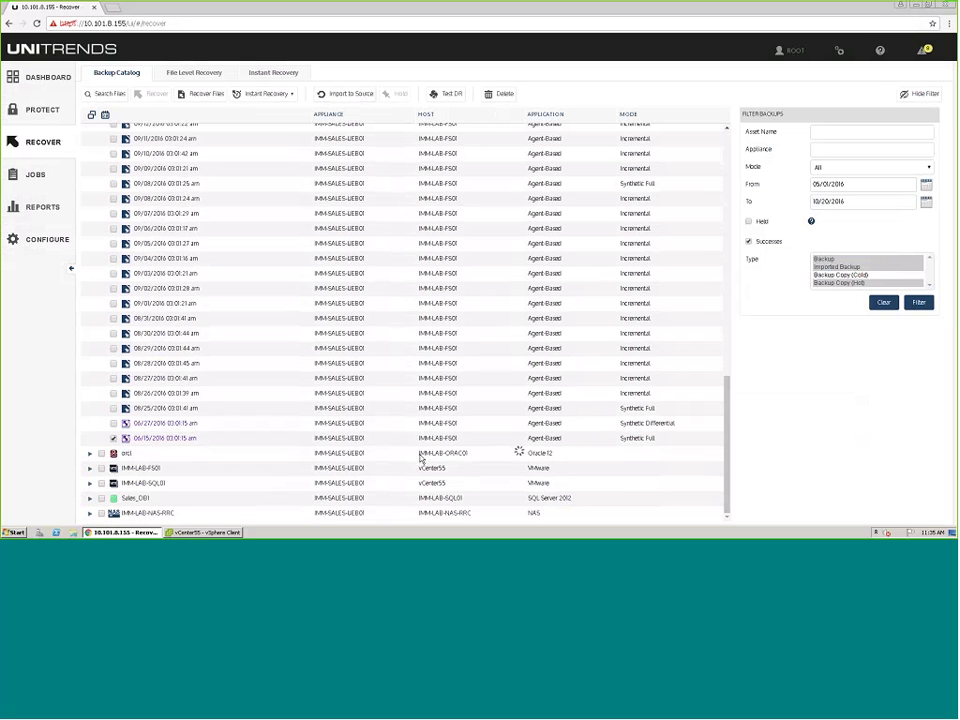
{"action": "left_click", "coordinate": [207, 95]}
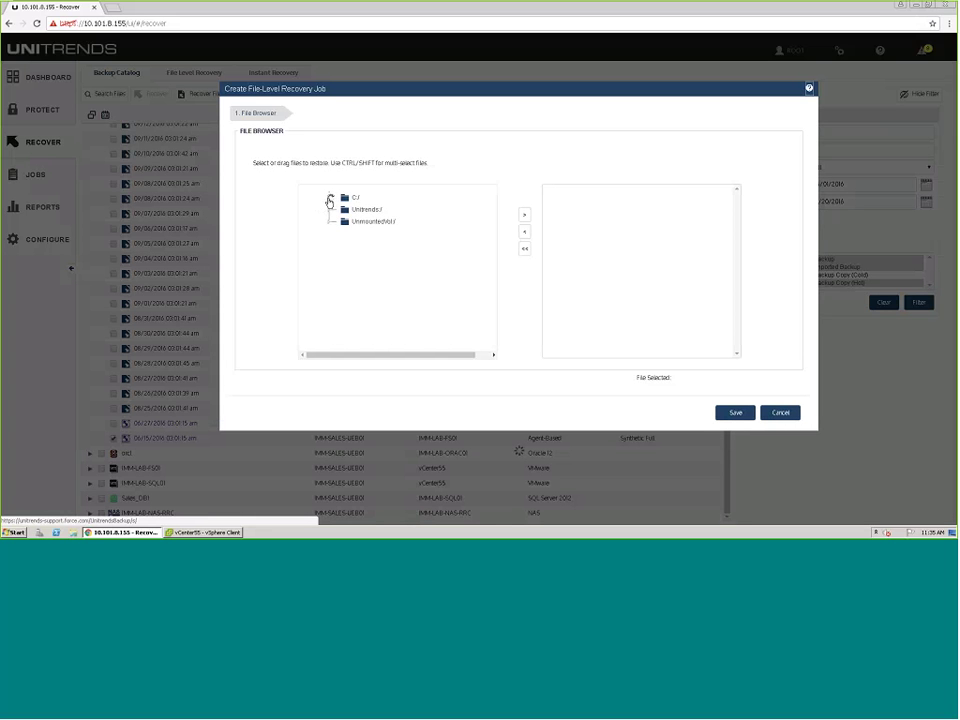
{"action": "left_click", "coordinate": [330, 201]}
{"action": "scroll", "coordinate": [360, 313], "scroll_direction": "down", "scroll_amount": 5}
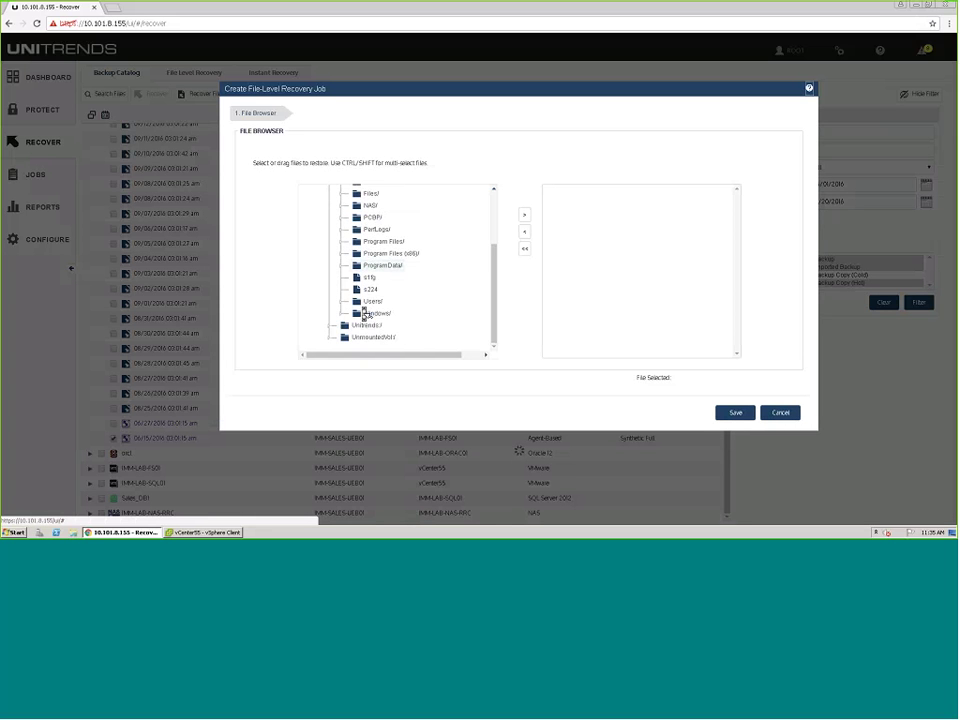
{"action": "scroll", "coordinate": [355, 270], "scroll_direction": "up", "scroll_amount": 5}
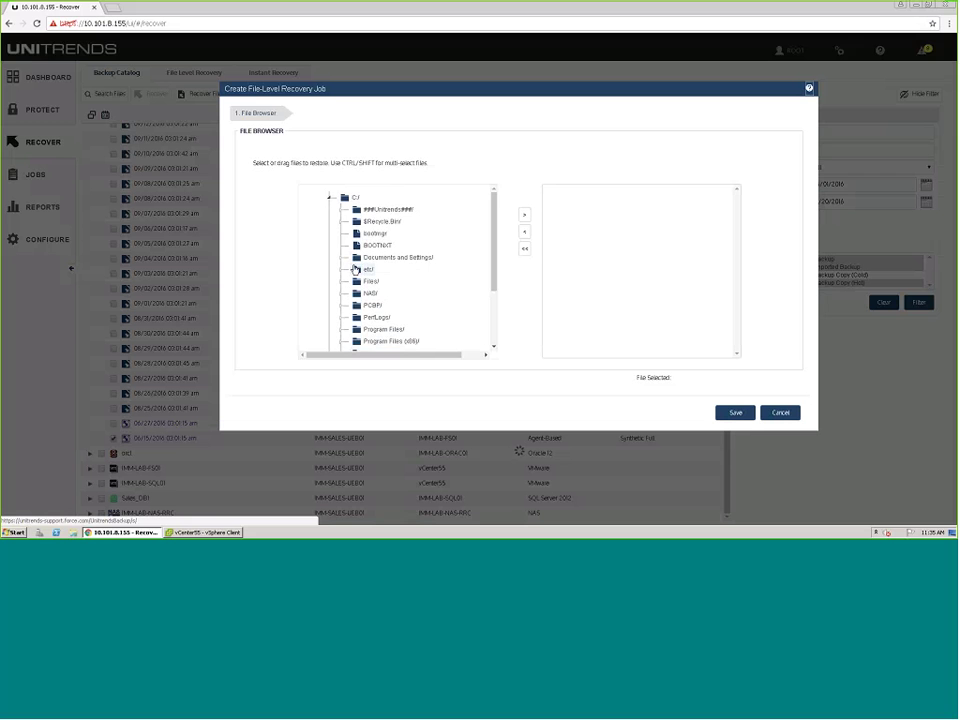
{"action": "left_click", "coordinate": [341, 284]}
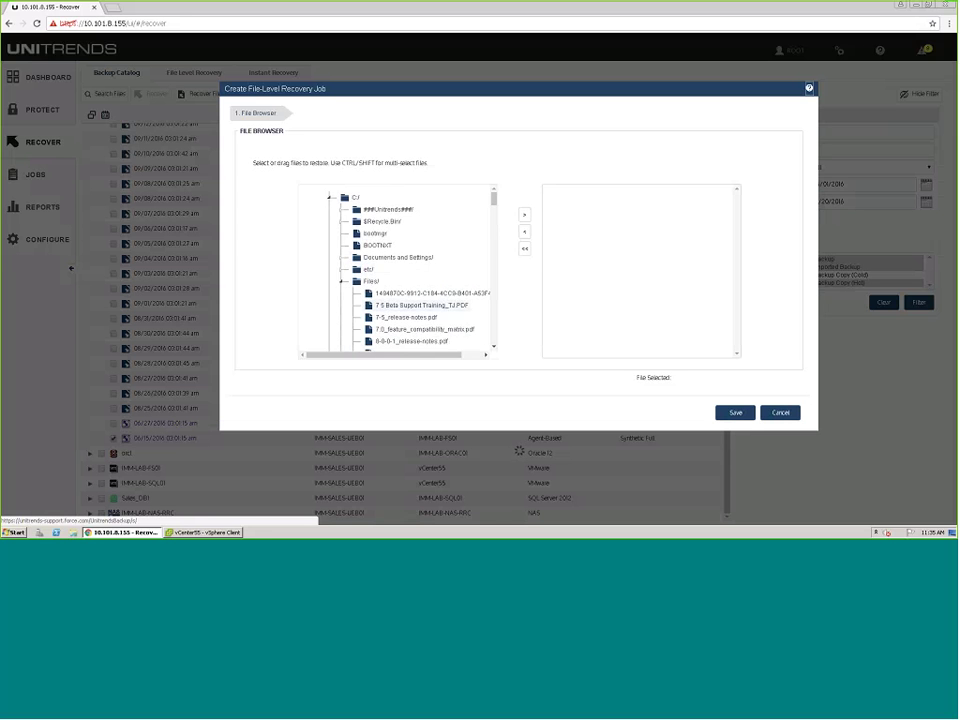
Step: Select AberNAS LX Series User Manual.pdf, 7.0_feature_compatibility_matrix.pdf and Backup Failures.pdf for recovery, and cancel the file-level recovery job
{"action": "scroll", "coordinate": [360, 300], "scroll_direction": "down", "scroll_amount": 1}
{"action": "scroll", "coordinate": [378, 318], "scroll_direction": "down", "scroll_amount": 1}
{"action": "left_click", "coordinate": [381, 266]}
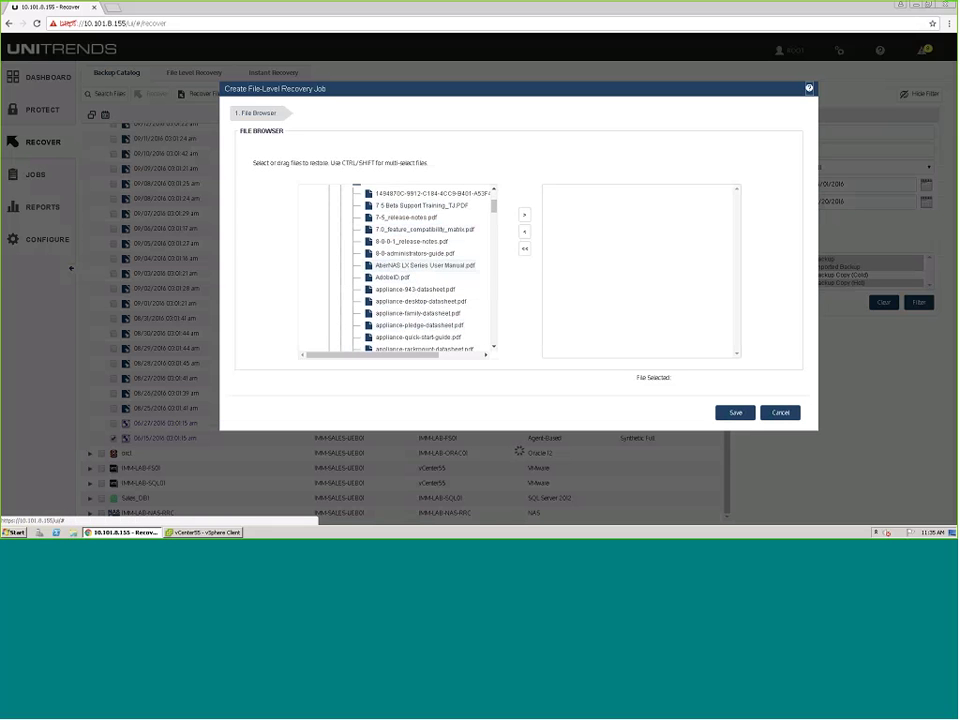
{"action": "left_click_drag", "start_coordinate": [415, 229], "coordinate": [597, 272]}
{"action": "scroll", "coordinate": [407, 279], "scroll_direction": "down", "scroll_amount": 4}
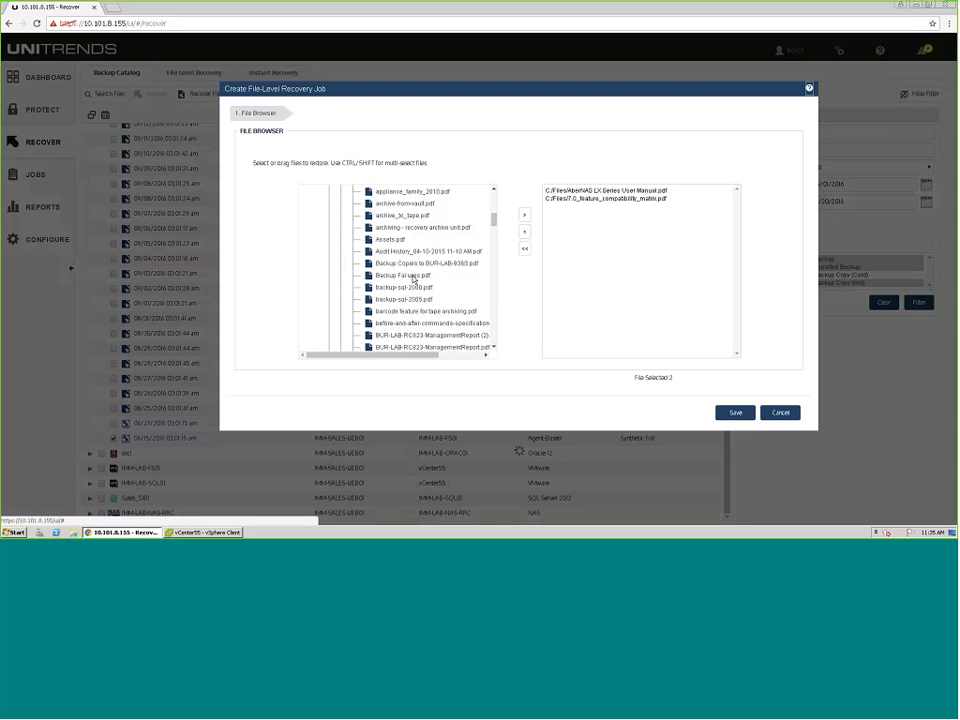
{"action": "left_click_drag", "start_coordinate": [405, 276], "coordinate": [589, 281]}
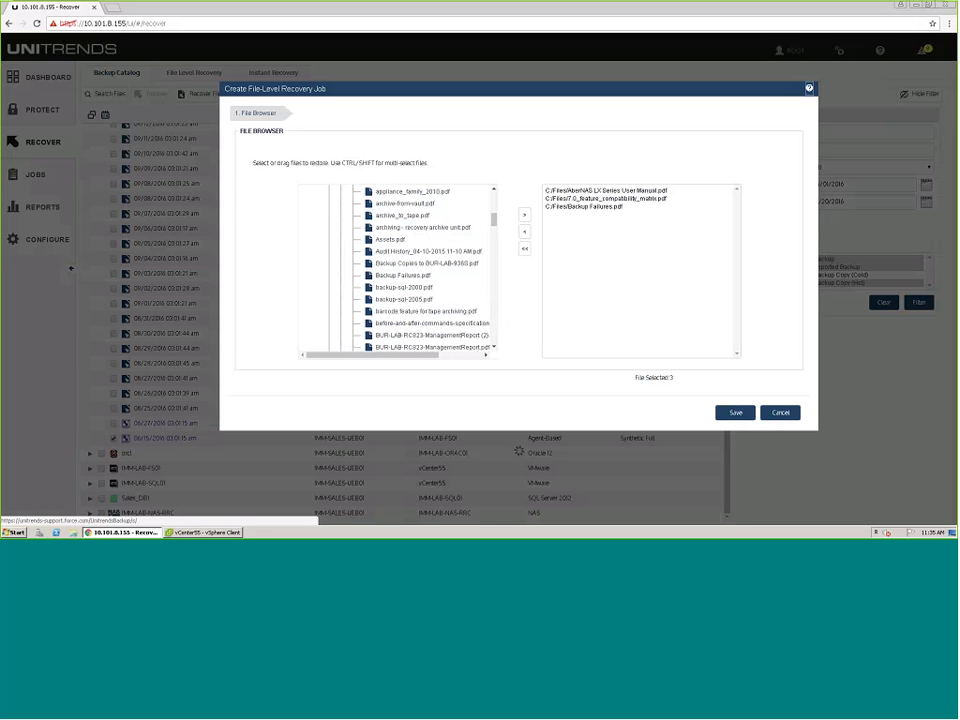
{"action": "left_click", "coordinate": [785, 415]}
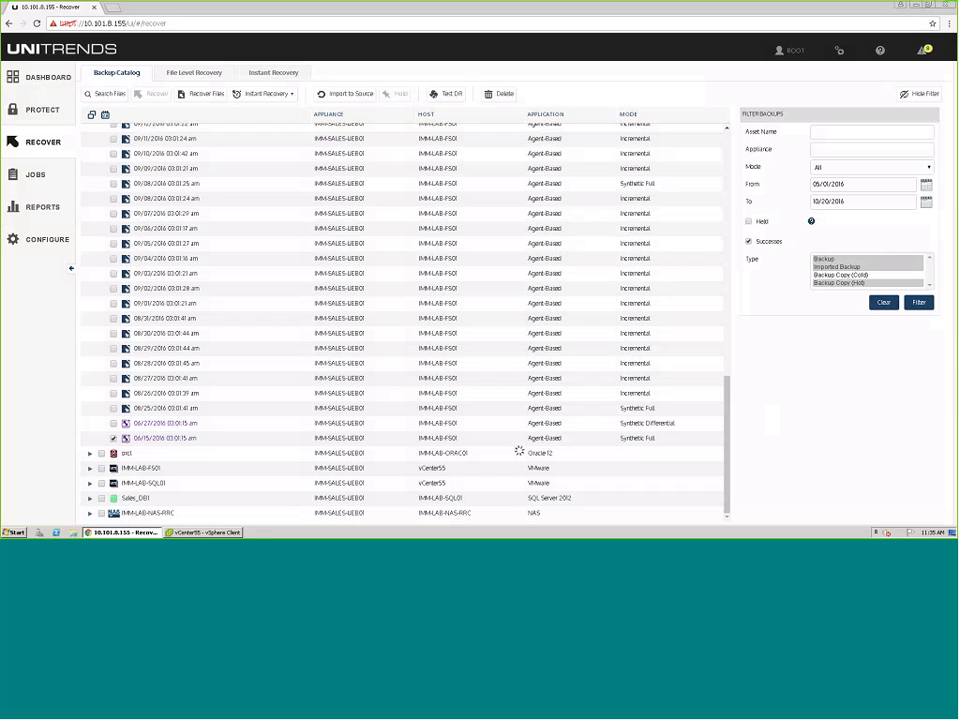
Step: Generate the Weekly Status report for IMM-SALES-UEB01, review its backup and backup copy statuses, and return to the report categories
{"action": "left_click", "coordinate": [27, 207]}
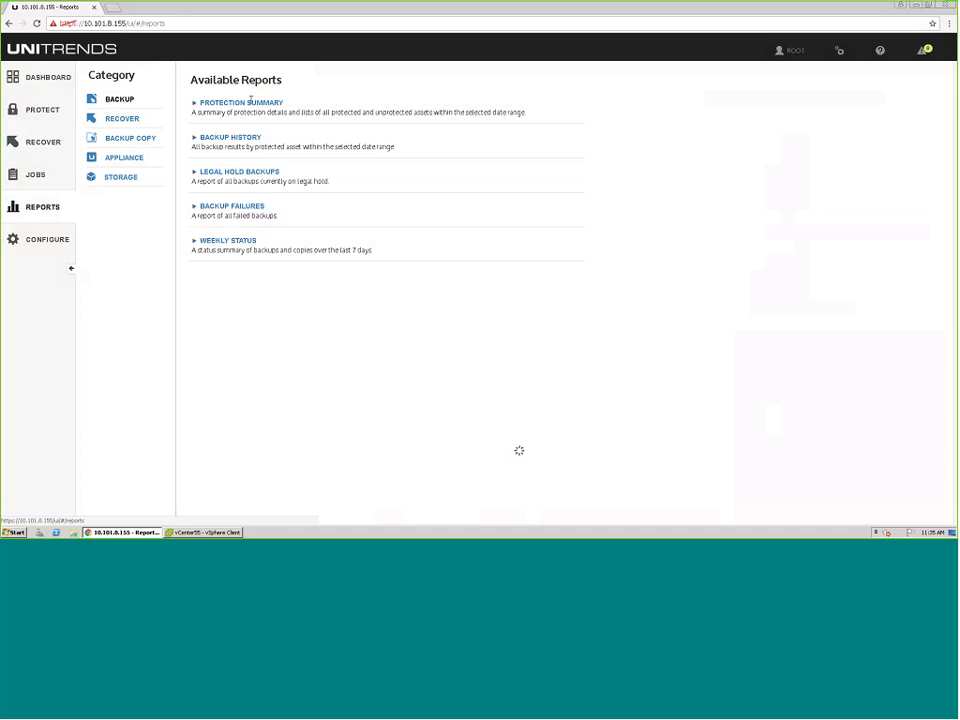
{"action": "left_click", "coordinate": [228, 240]}
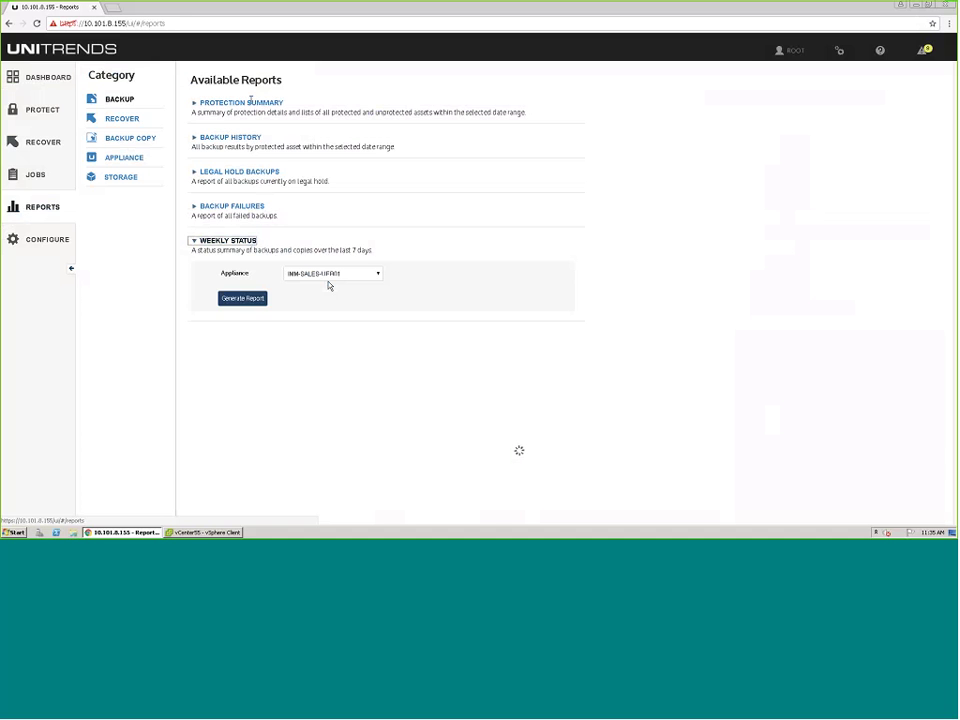
{"action": "left_click", "coordinate": [237, 300]}
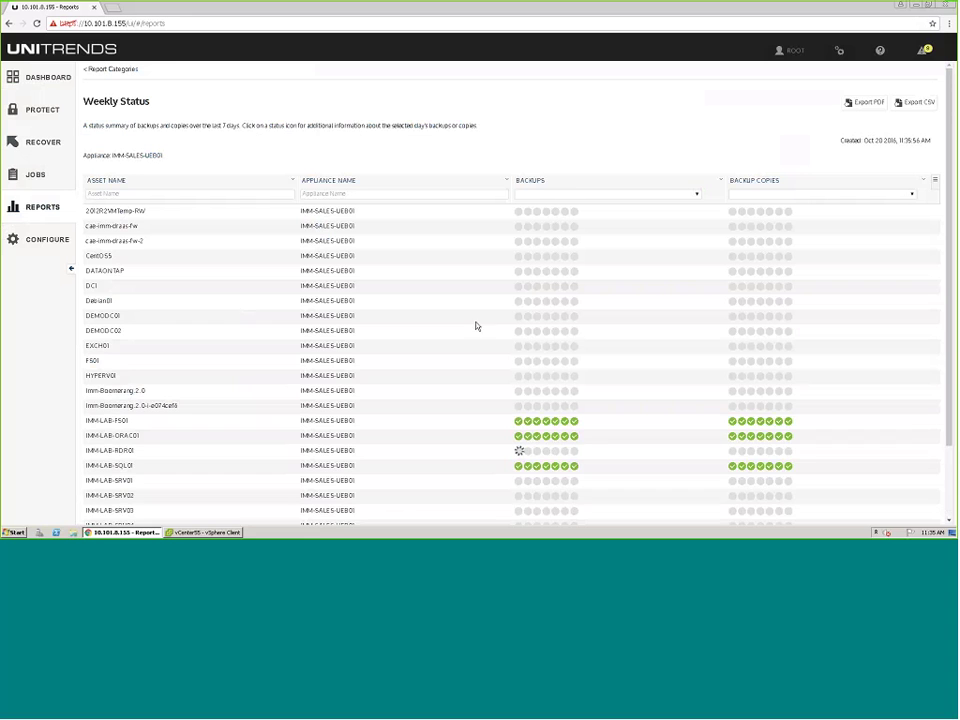
{"action": "scroll", "coordinate": [628, 352], "scroll_direction": "down", "scroll_amount": 2}
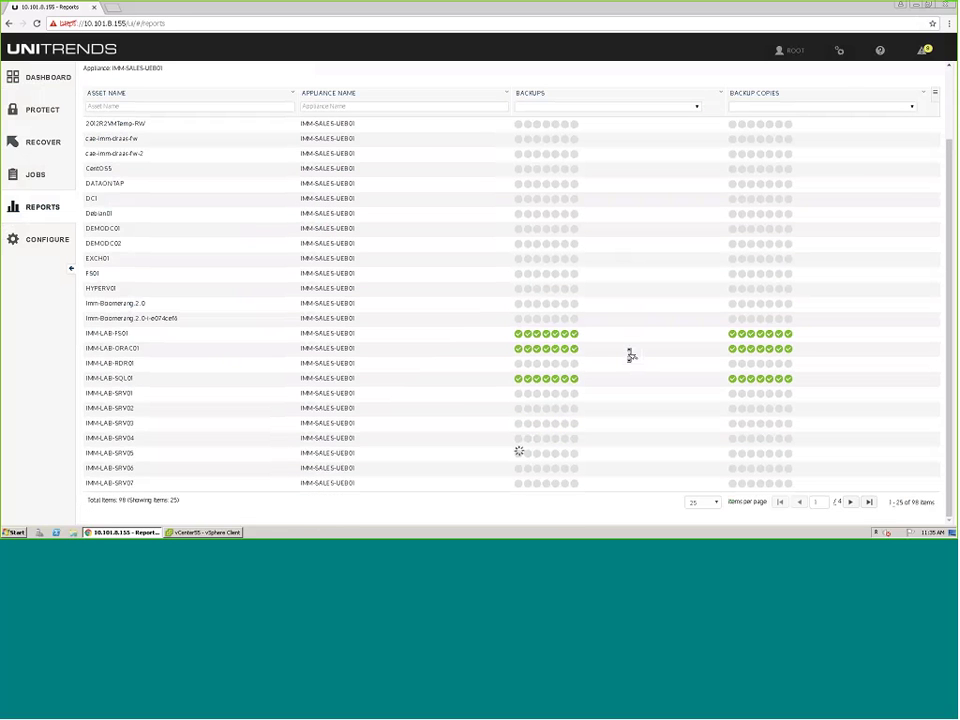
{"action": "scroll", "coordinate": [628, 352], "scroll_direction": "up", "scroll_amount": 2}
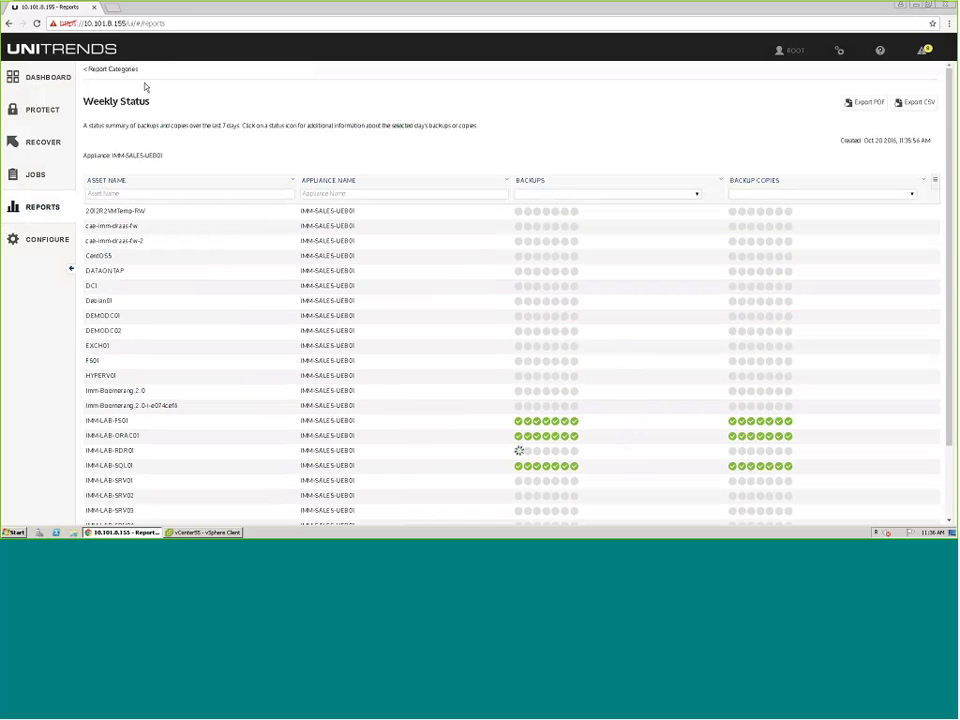
{"action": "left_click", "coordinate": [114, 68]}
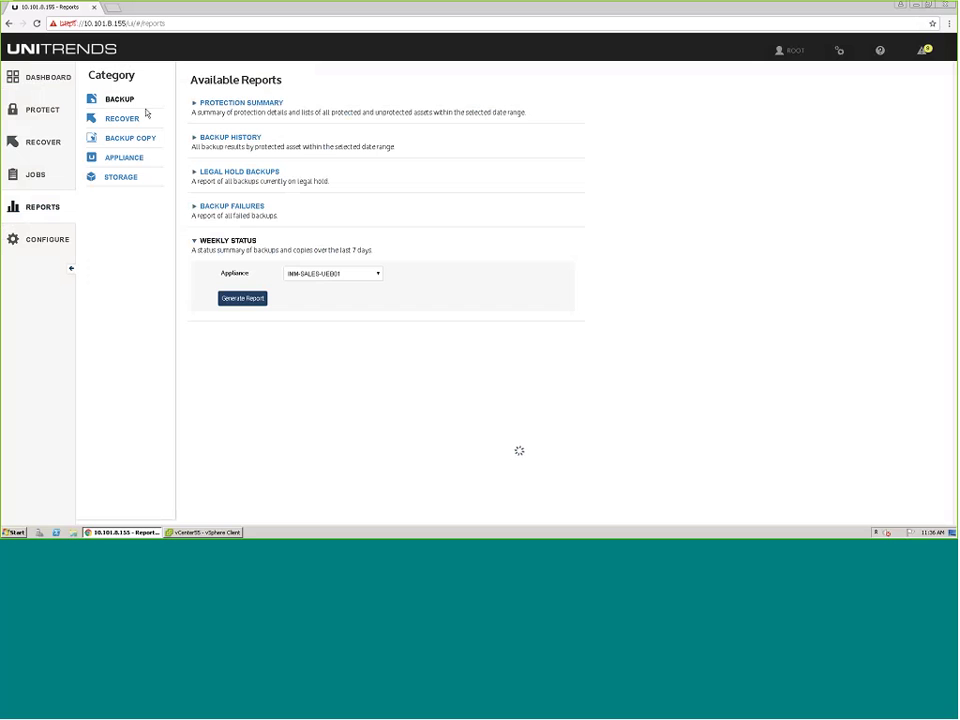
Step: Generate the Backup Copy Capacity report for IMM-SALES-UEB01, and return to the report categories
{"action": "left_click", "coordinate": [121, 158]}
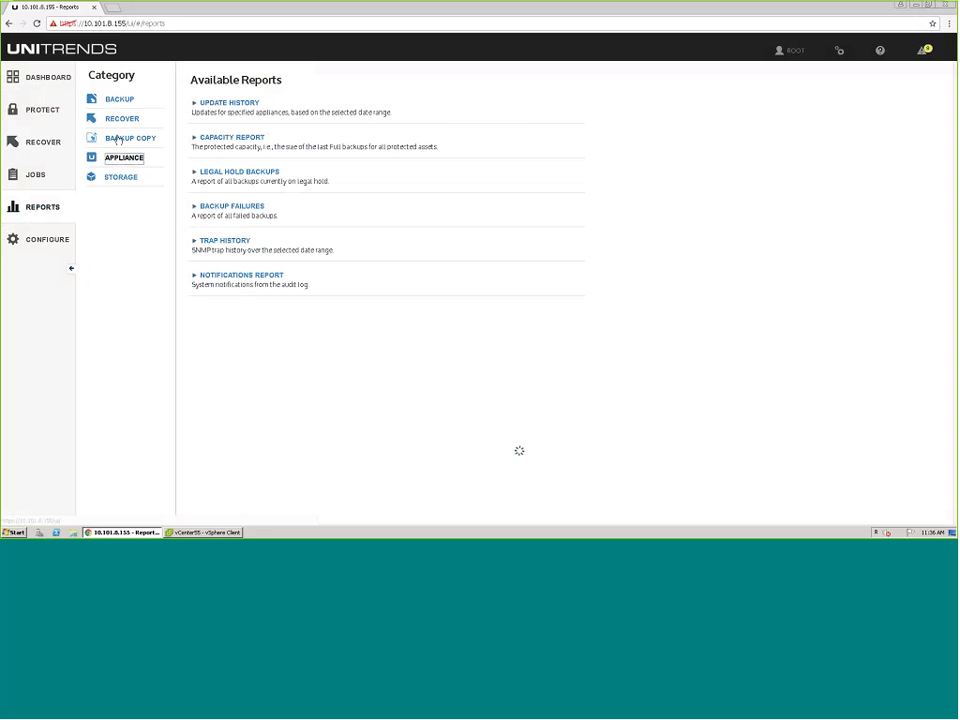
{"action": "left_click", "coordinate": [118, 140]}
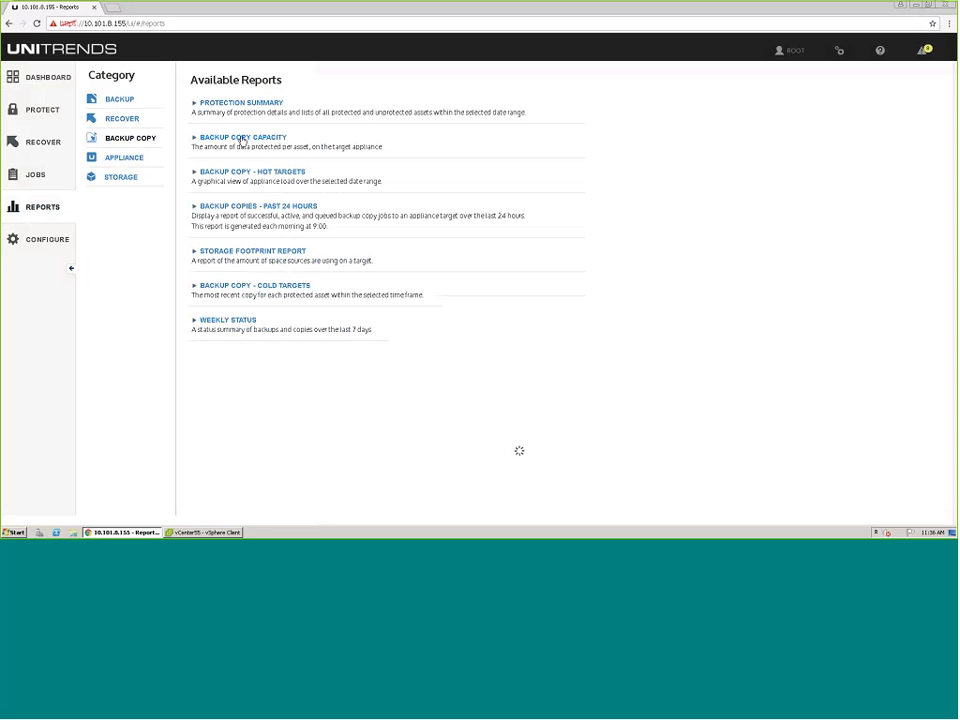
{"action": "left_click", "coordinate": [245, 137]}
{"action": "left_click", "coordinate": [237, 193]}
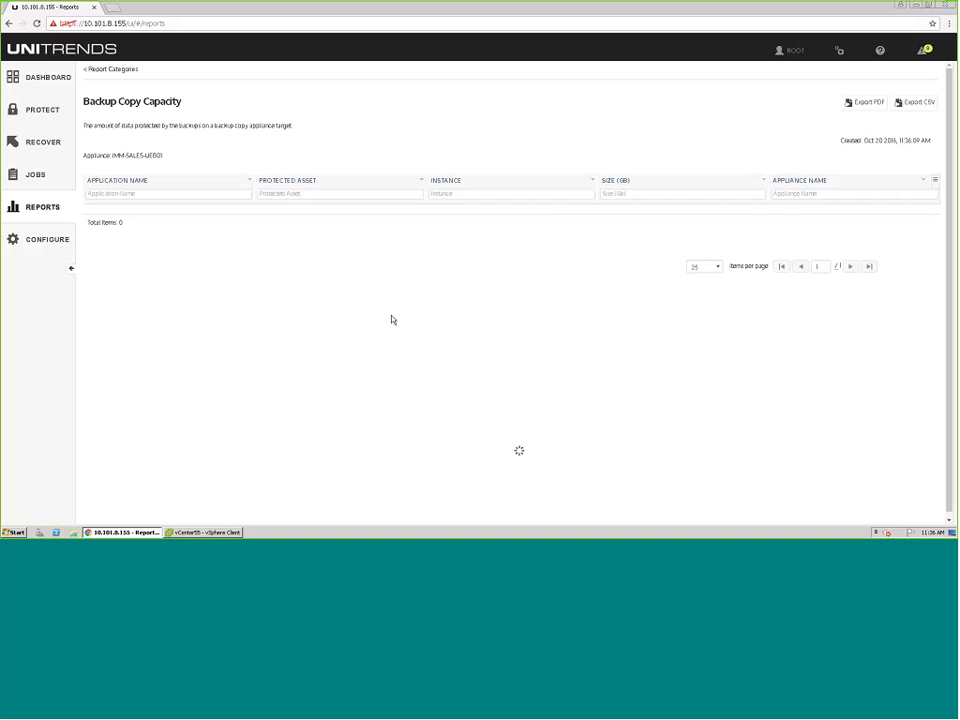
{"action": "left_click", "coordinate": [112, 69]}
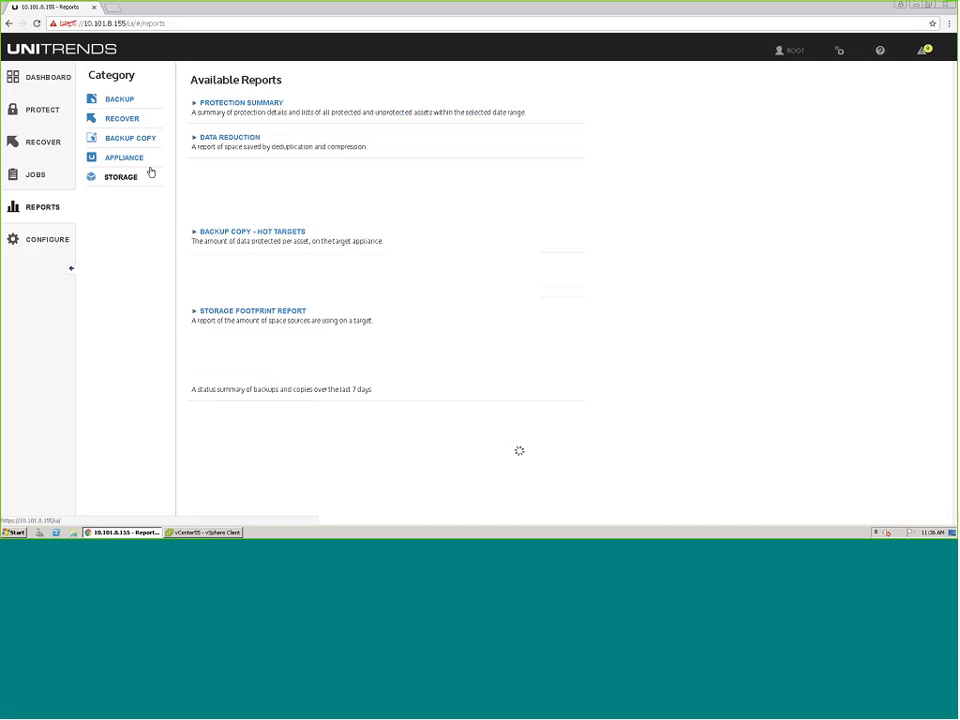
Step: Generate the storage Data Reduction report for 09/21/2016 to 10/20/2016, and list the available appliance reports
{"action": "left_click", "coordinate": [246, 219]}
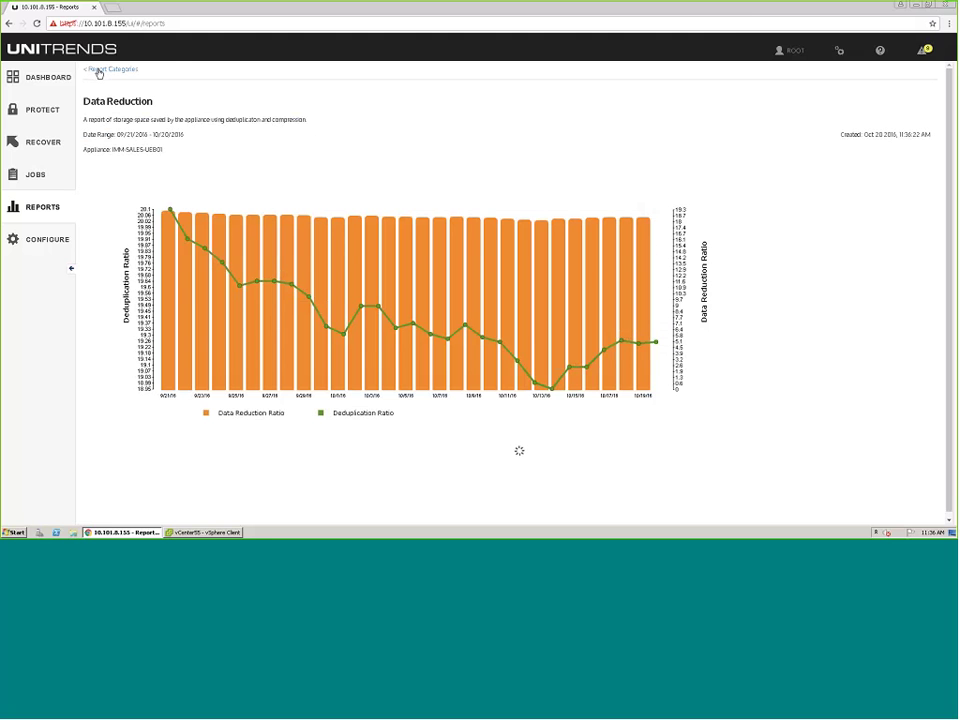
{"action": "left_click", "coordinate": [99, 74]}
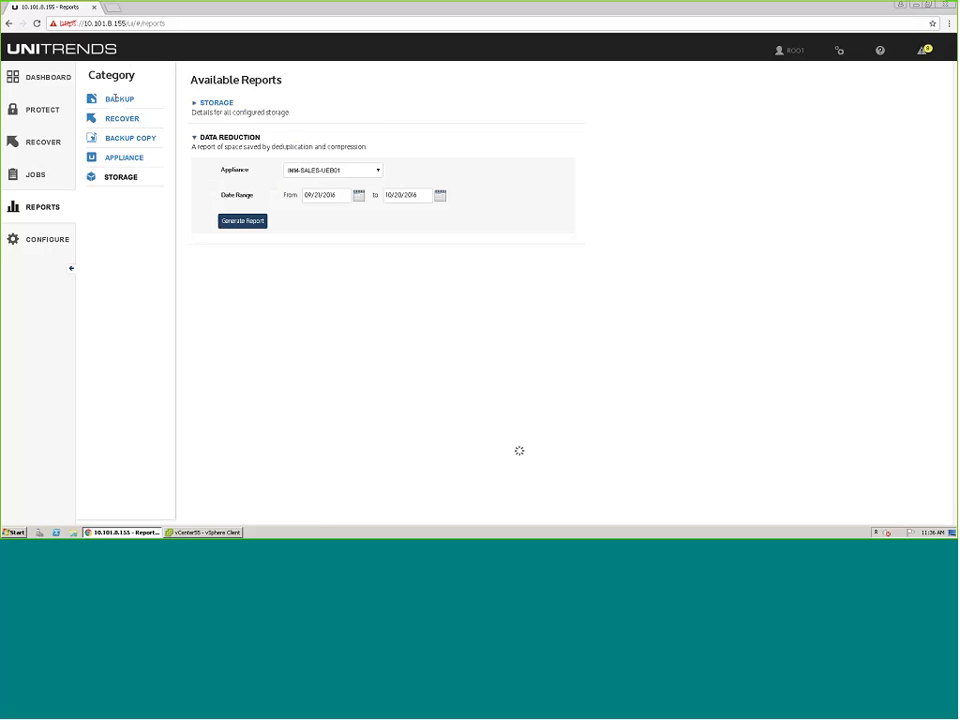
{"action": "left_click", "coordinate": [122, 158]}
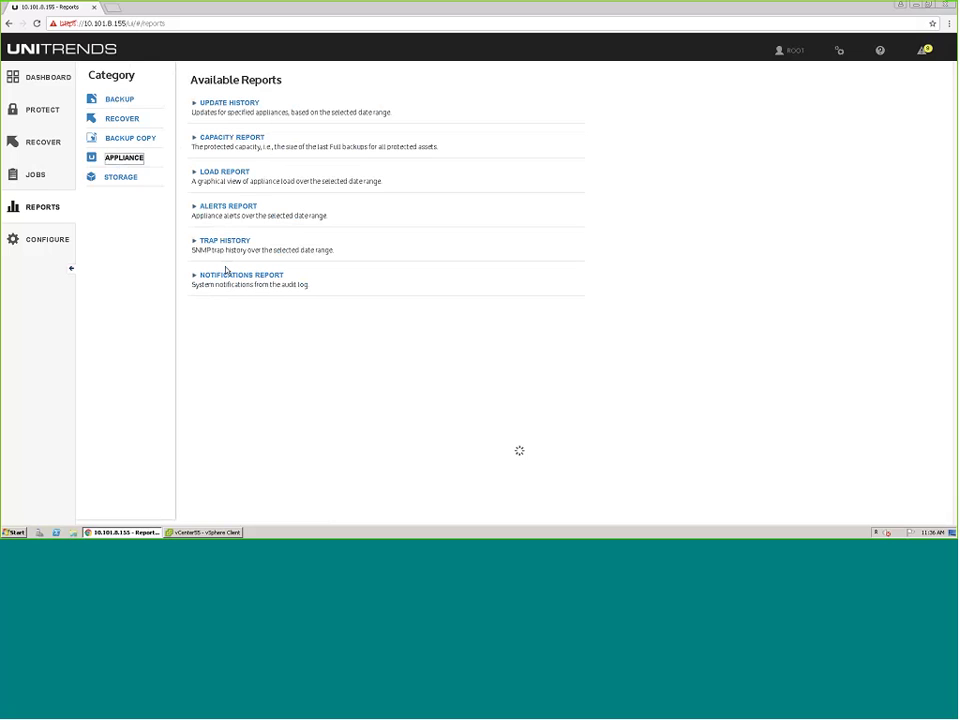
Step: Try to open 10.101.8.141 in a new browser tab, and return to the Unitrends backup catalog
{"action": "key", "text": "ctrl+t"}
{"action": "type", "text": "10"}
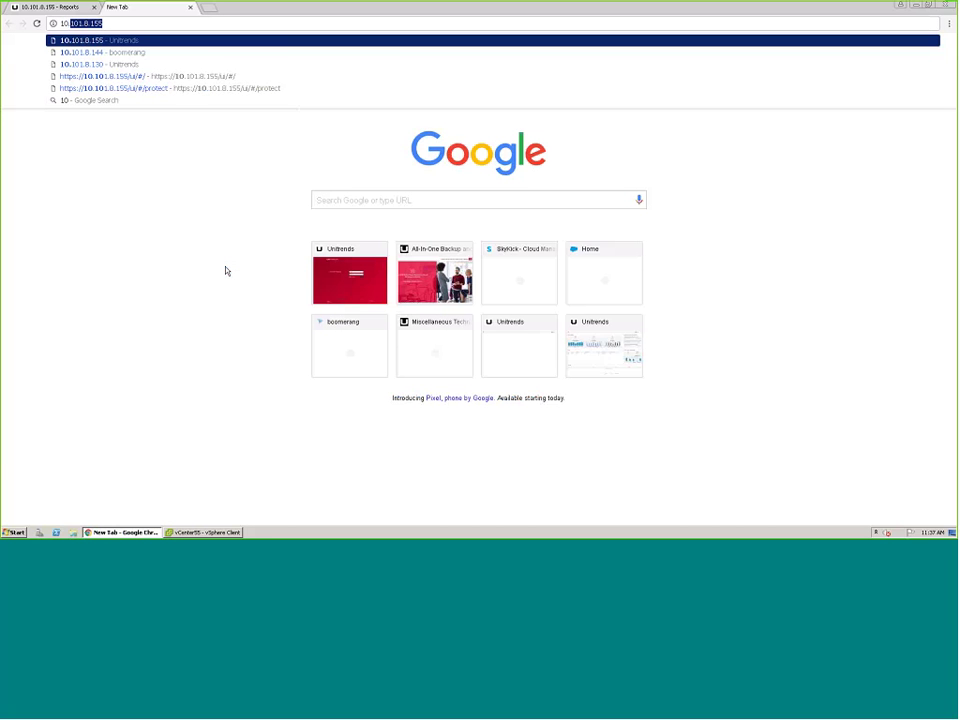
{"action": "type", "text": ".101"}
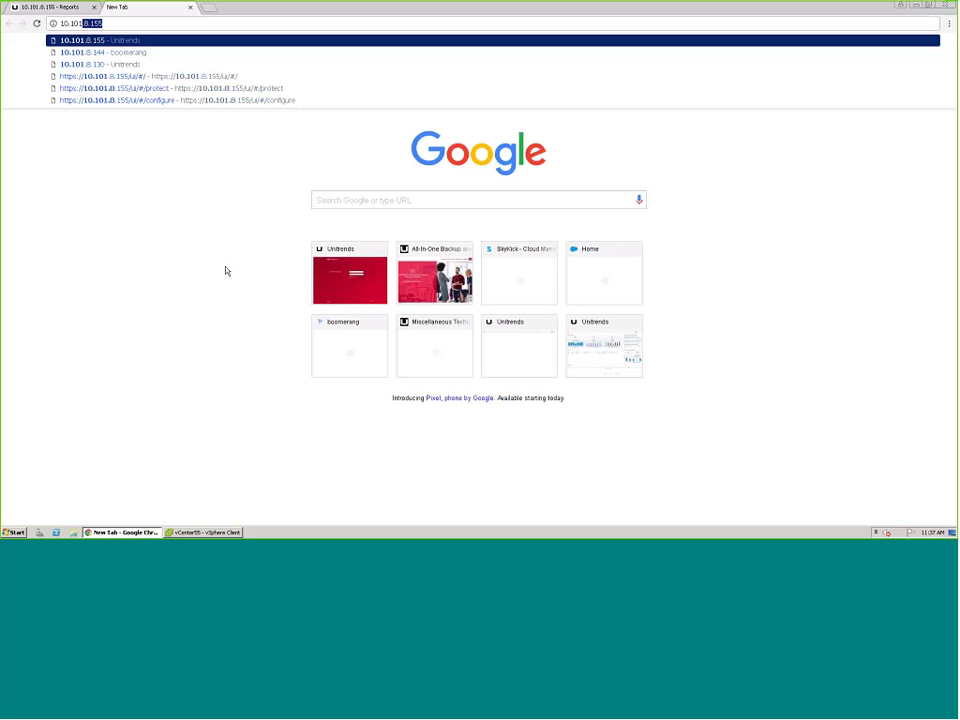
{"action": "type", "text": ".8.14"}
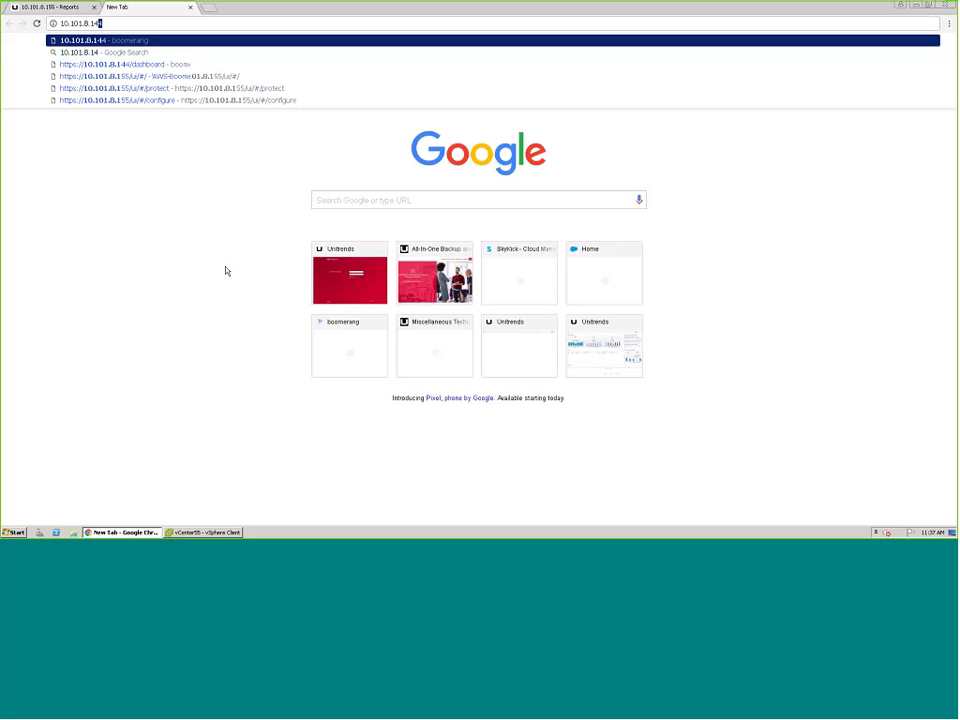
{"action": "type", "text": "1"}
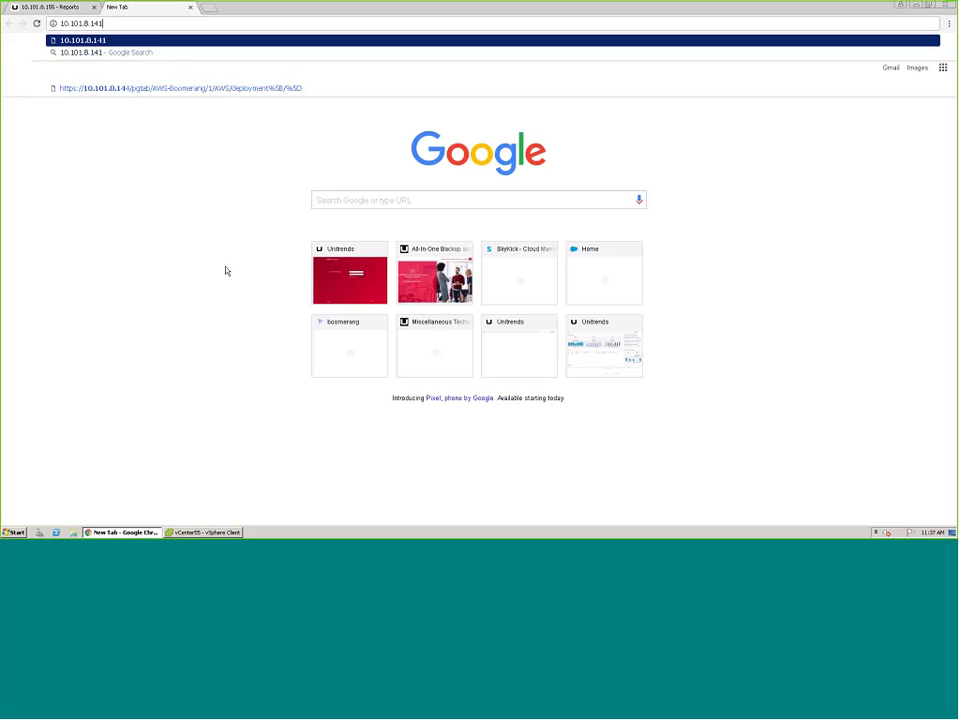
{"action": "key", "text": "Return"}
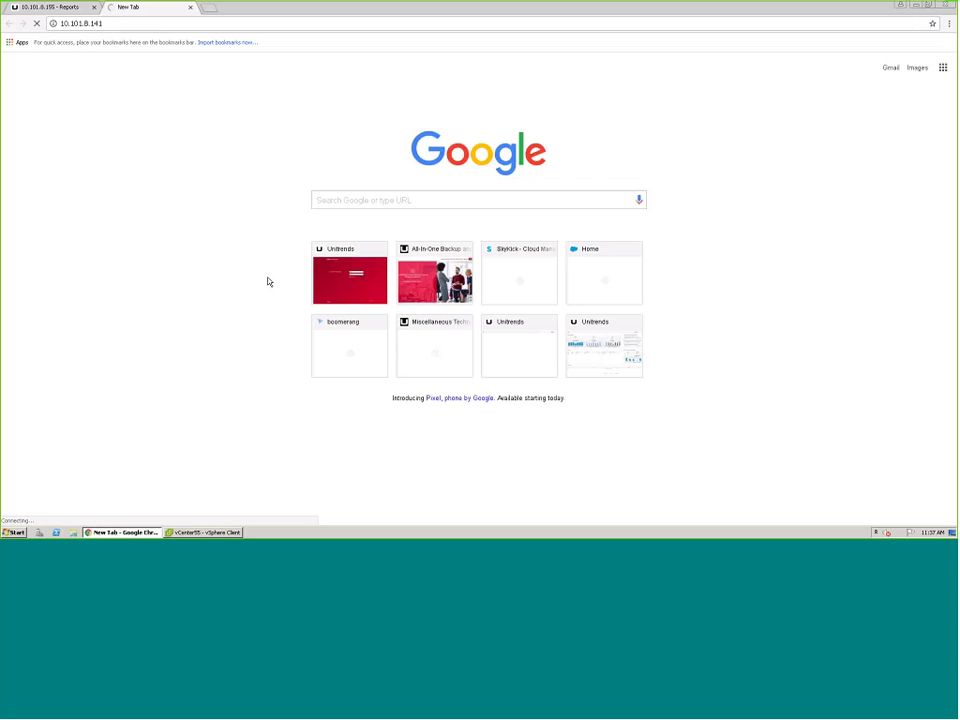
{"action": "left_click", "coordinate": [44, 9]}
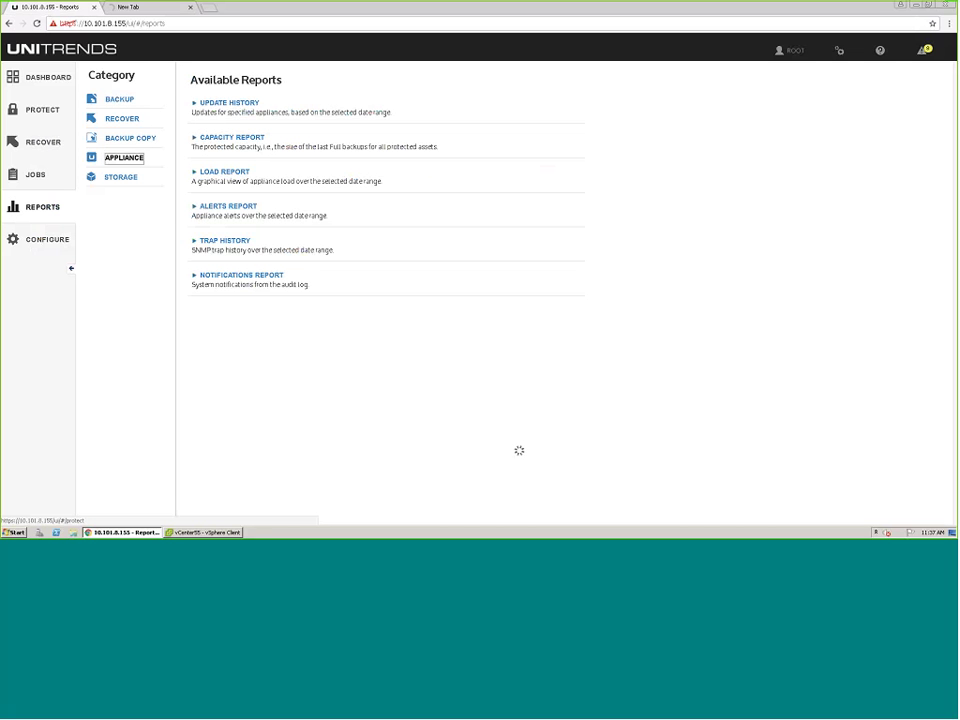
{"action": "left_click", "coordinate": [36, 144]}
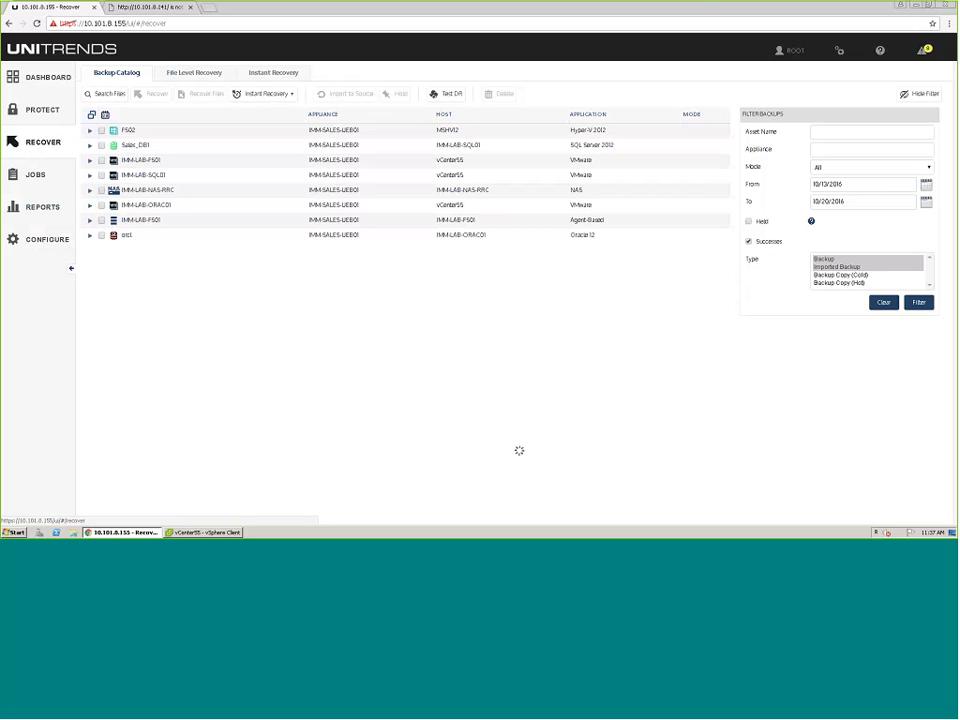
Step: Switch to ReliableDR at 10.101.8.131 in the second browser tab, and log in with the saved admin credentials
{"action": "left_click", "coordinate": [160, 8]}
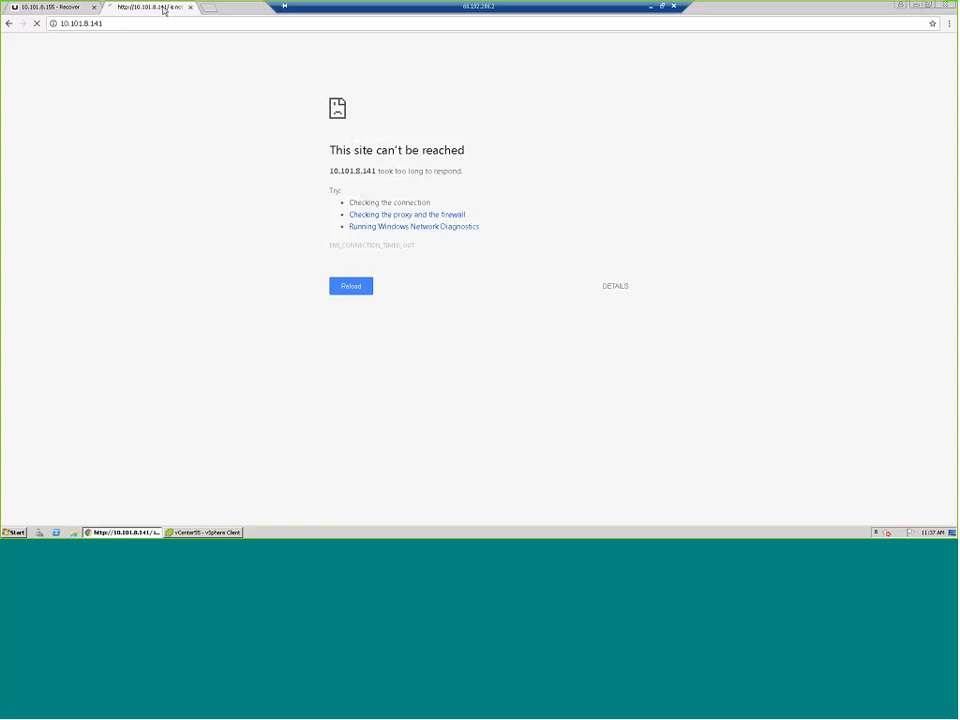
{"action": "left_click", "coordinate": [99, 25]}
{"action": "left_click", "coordinate": [100, 24]}
{"action": "key", "text": "BackSpace"}
{"action": "type", "text": "31"}
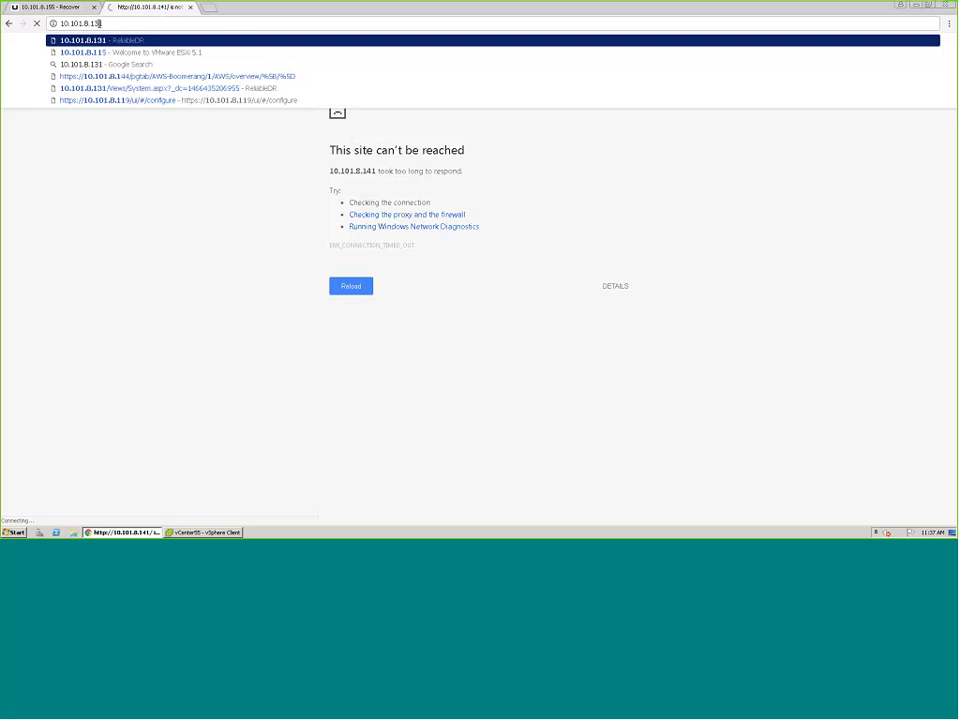
{"action": "key", "text": "Return"}
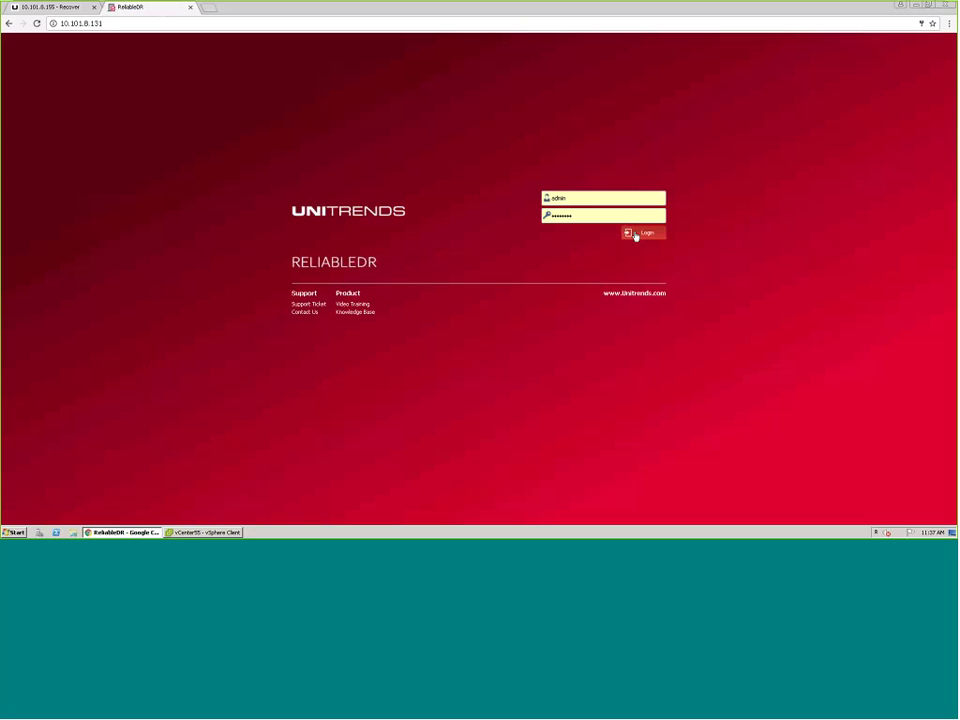
{"action": "left_click", "coordinate": [630, 233]}
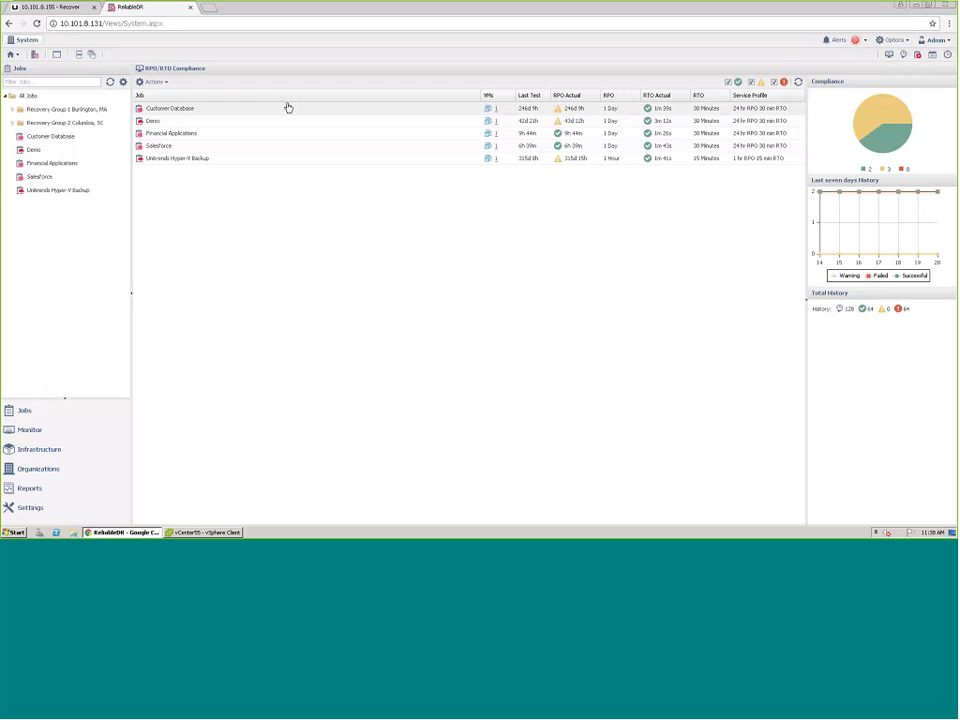
Step: Open the Customer Database job from the RPO/RTO compliance list
{"action": "double_click", "coordinate": [173, 108]}
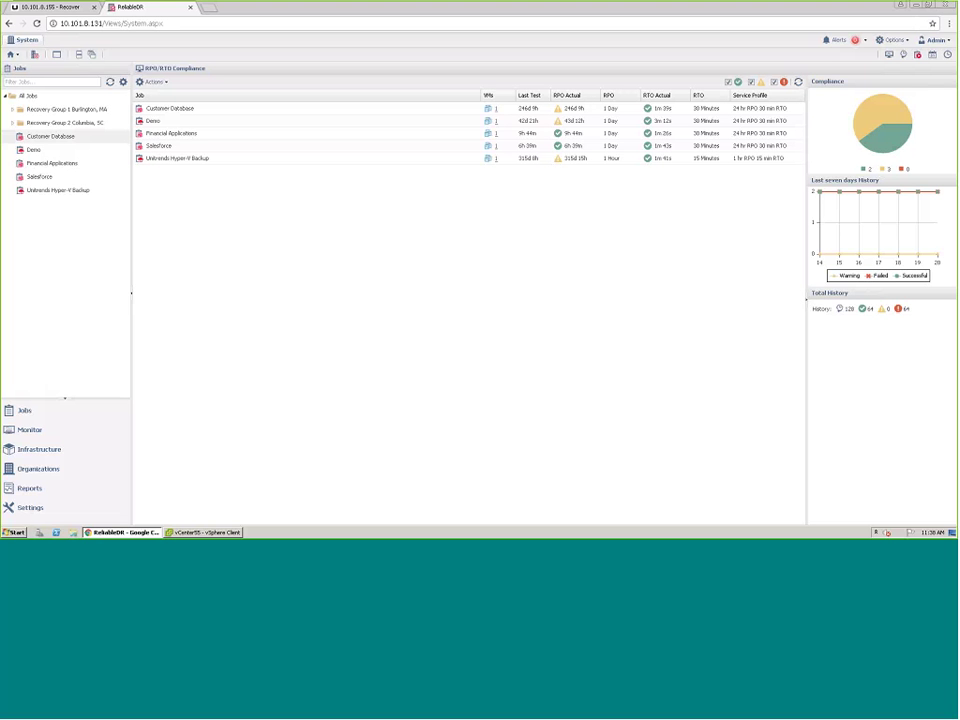
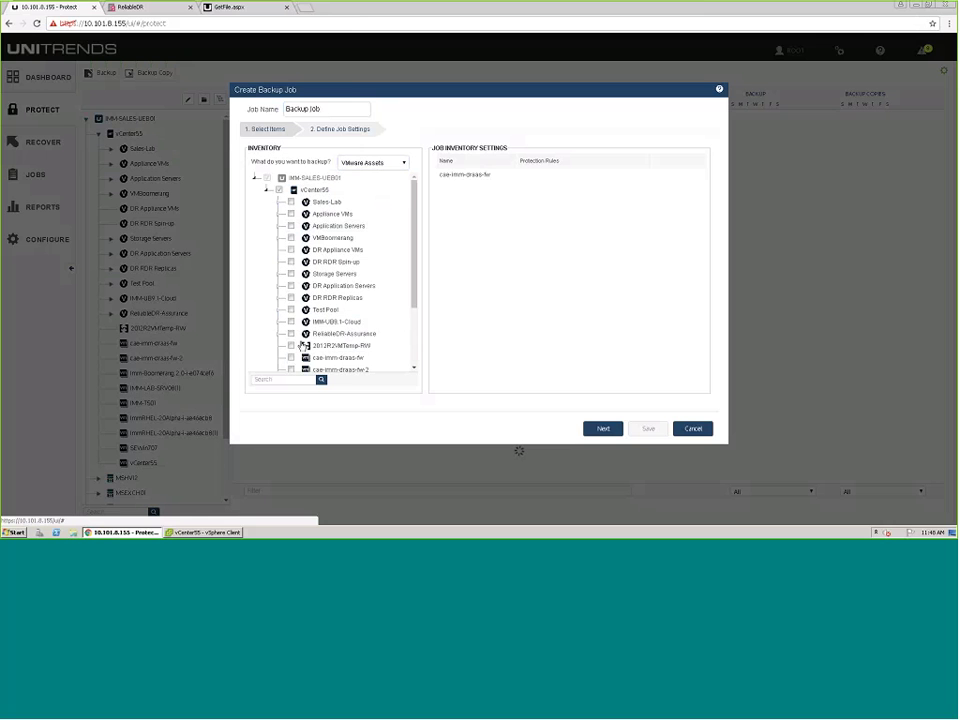
Step: Switch the backup job from VMware to SQL assets and select SharePoint_Config, Unitrends_Lab1 and WSS_Content on IMM-LAB-SQL01, auto-including new databases
{"action": "left_click", "coordinate": [291, 369]}
{"action": "left_click", "coordinate": [361, 163]}
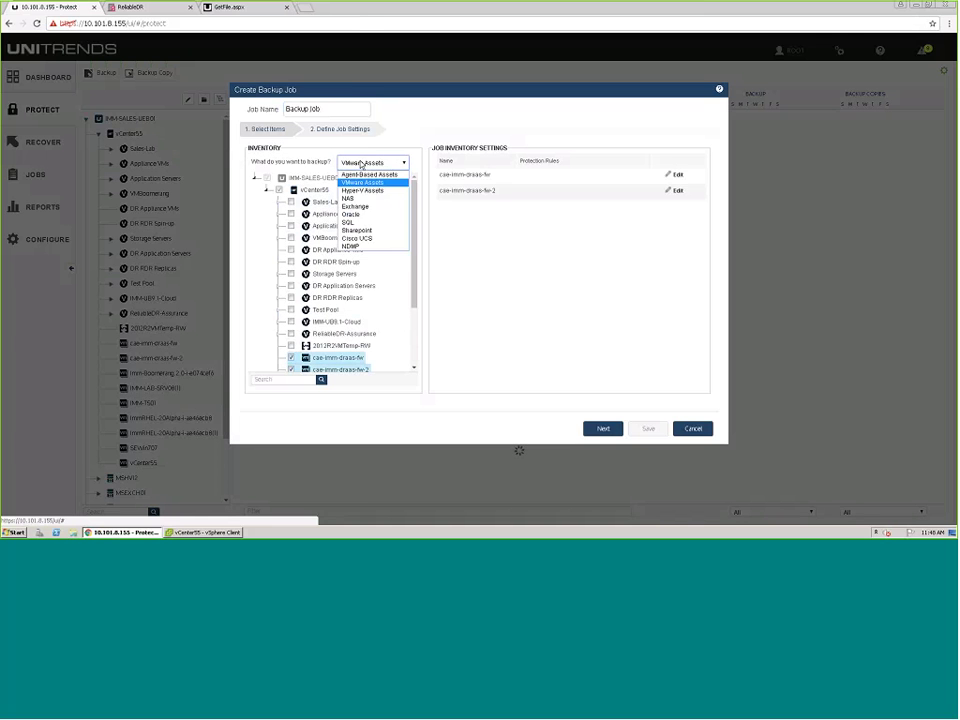
{"action": "left_click", "coordinate": [350, 222]}
{"action": "left_click", "coordinate": [266, 190]}
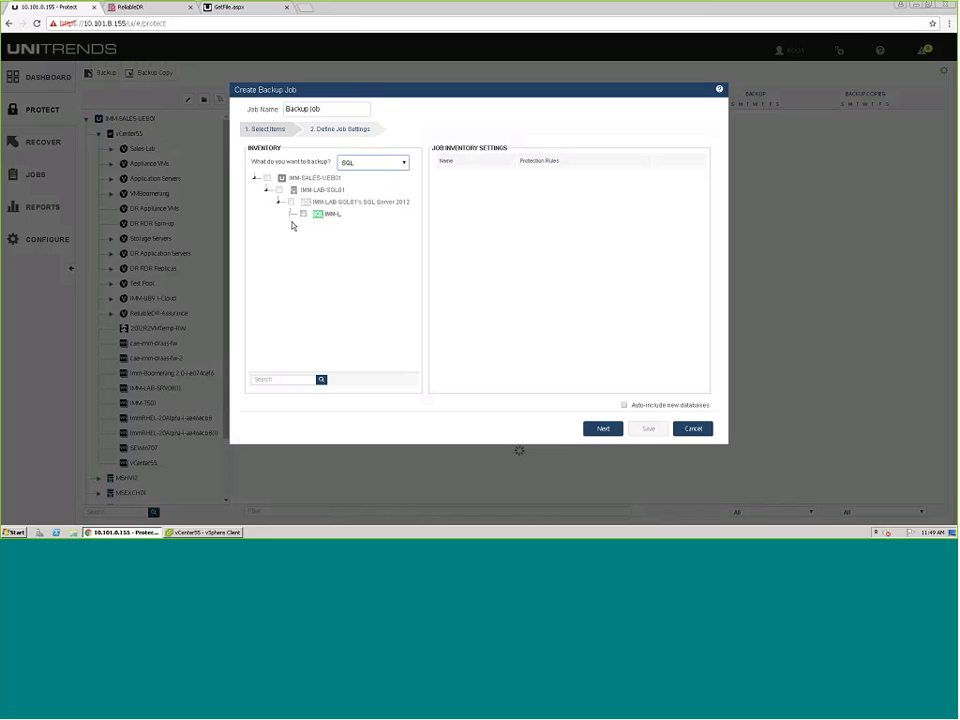
{"action": "left_click", "coordinate": [291, 214]}
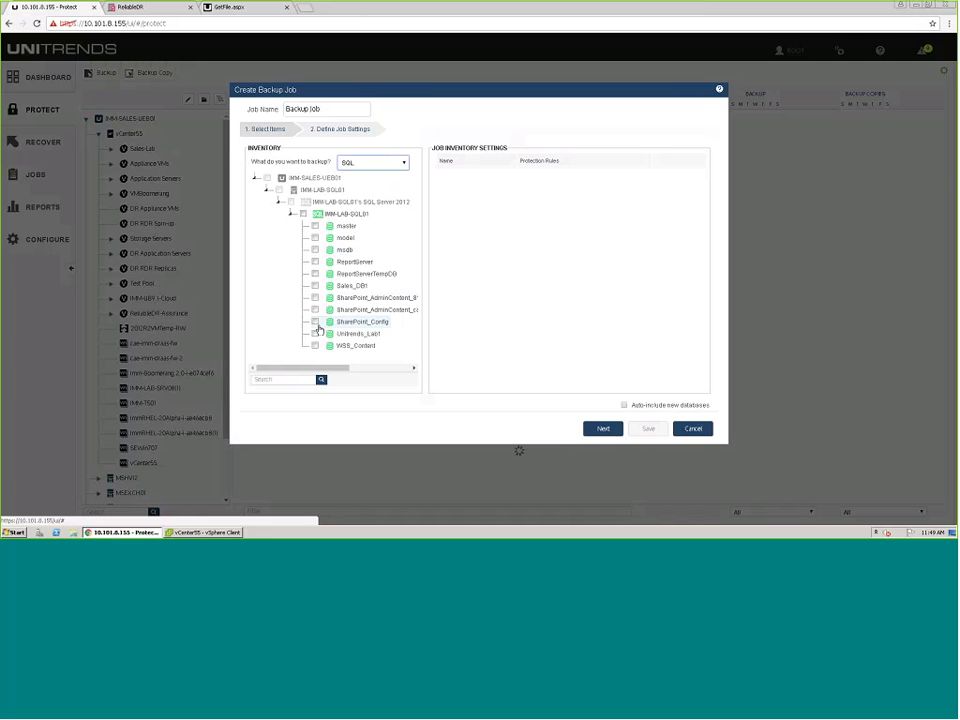
{"action": "left_click", "coordinate": [316, 322]}
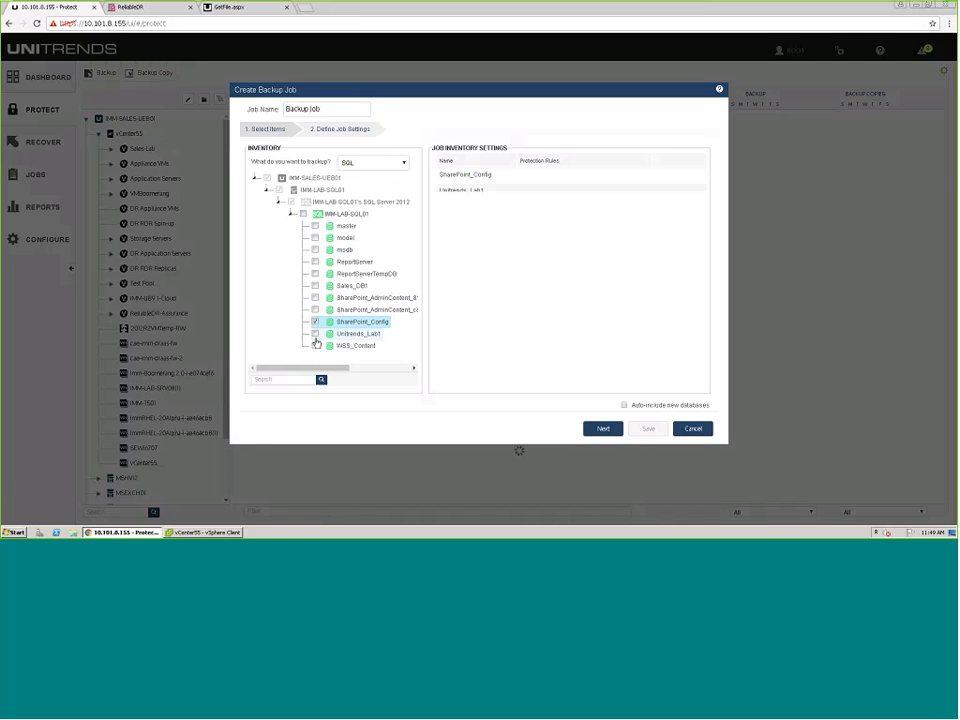
{"action": "left_click", "coordinate": [316, 345]}
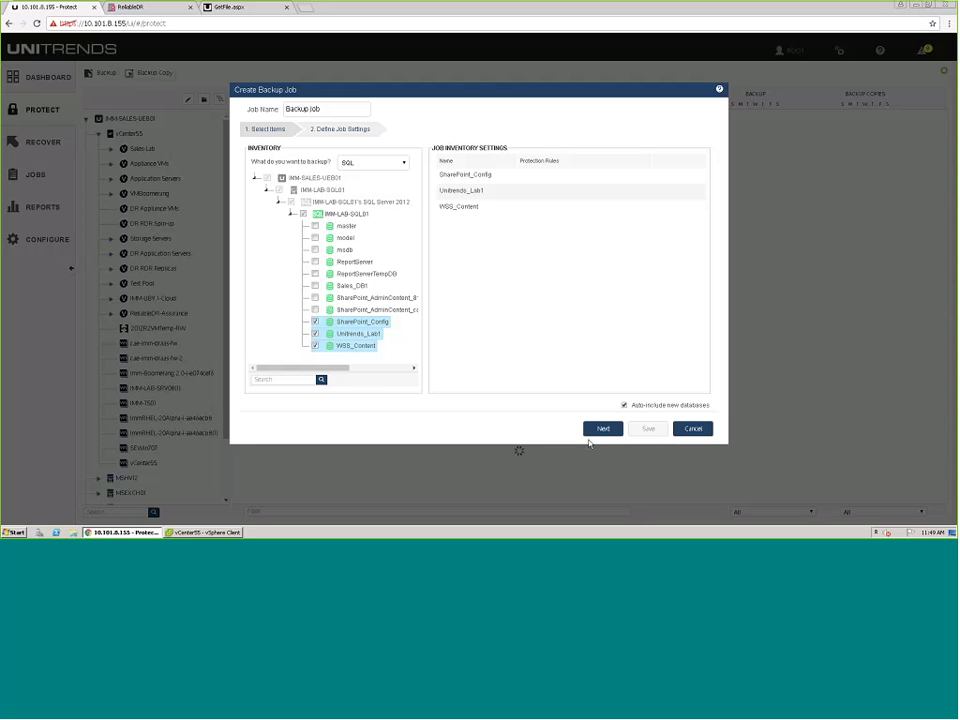
Step: Enable Verify Backups in the SQL backup job's settings, read its explanation, and discard the job
{"action": "left_click", "coordinate": [603, 429]}
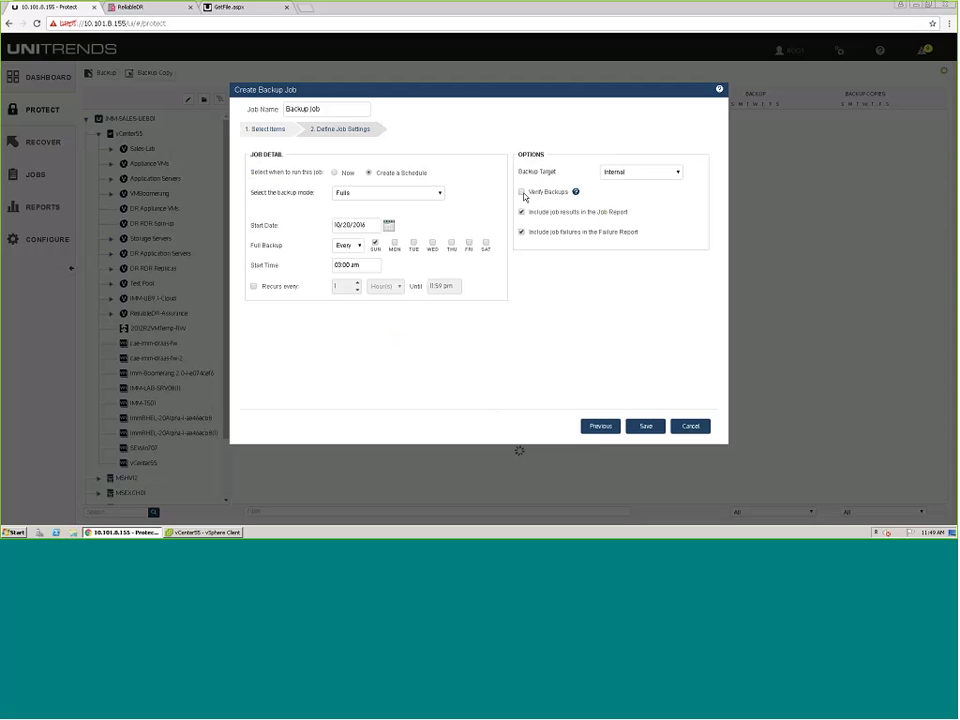
{"action": "left_click", "coordinate": [522, 193]}
{"action": "mouse_move", "coordinate": [579, 195]}
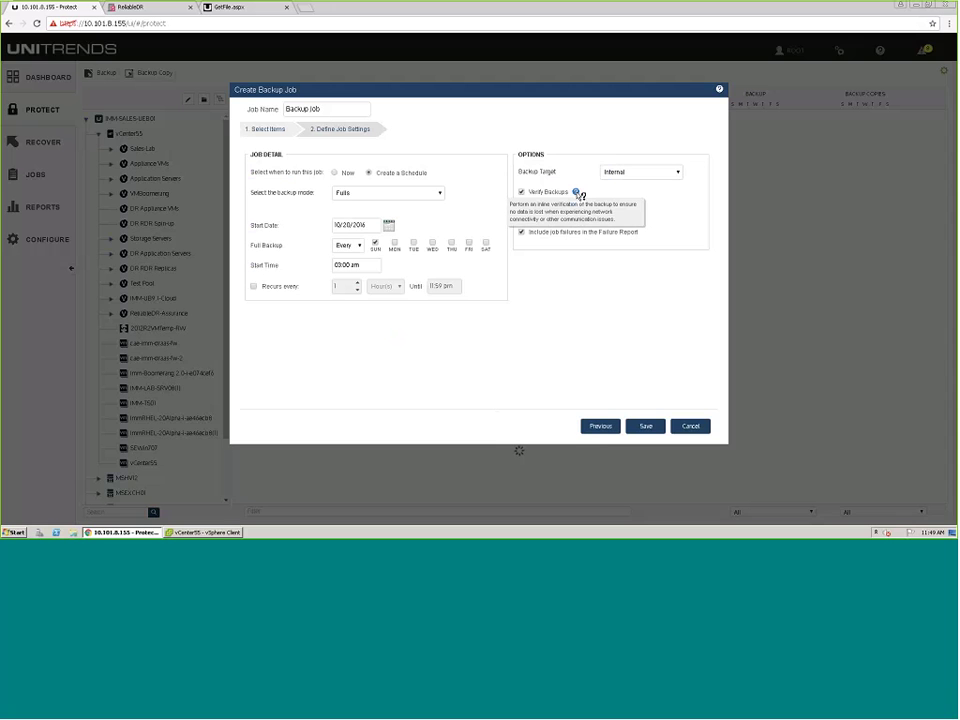
{"action": "left_click", "coordinate": [689, 428]}
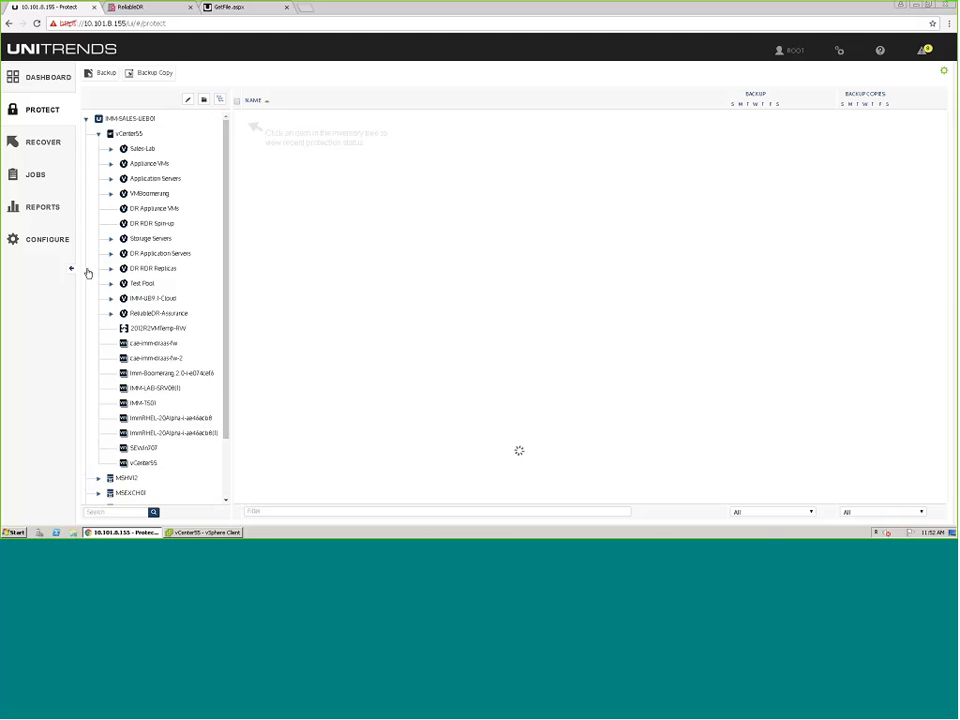
Step: List the SQL assets available for a new backup job, and close the job without saving
{"action": "left_click", "coordinate": [105, 74]}
{"action": "left_click", "coordinate": [354, 162]}
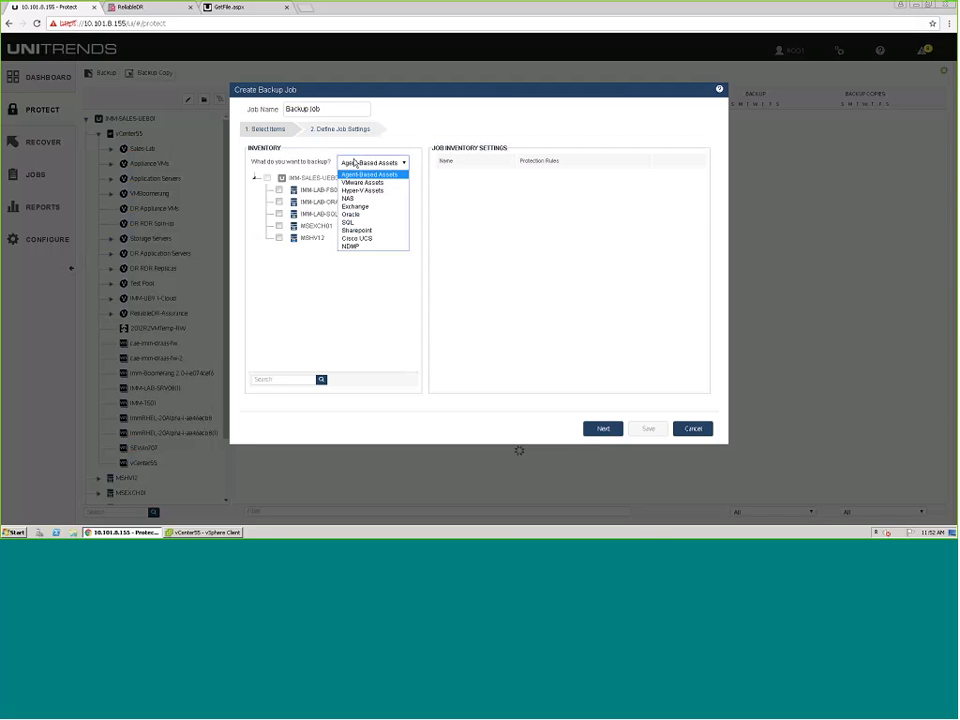
{"action": "left_click", "coordinate": [350, 222]}
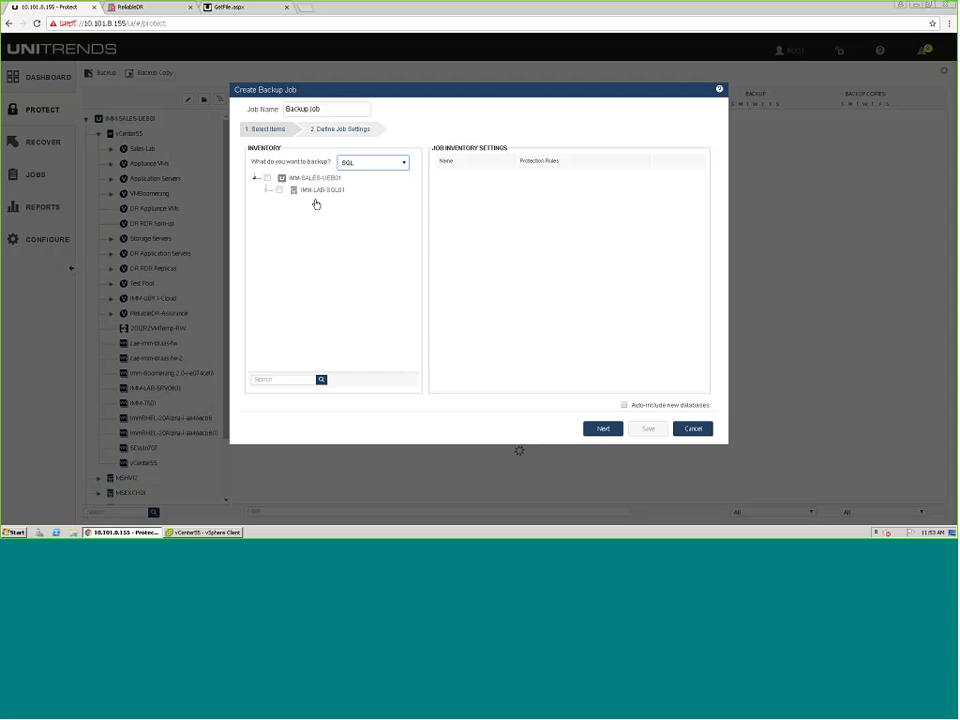
{"action": "left_click", "coordinate": [693, 429]}
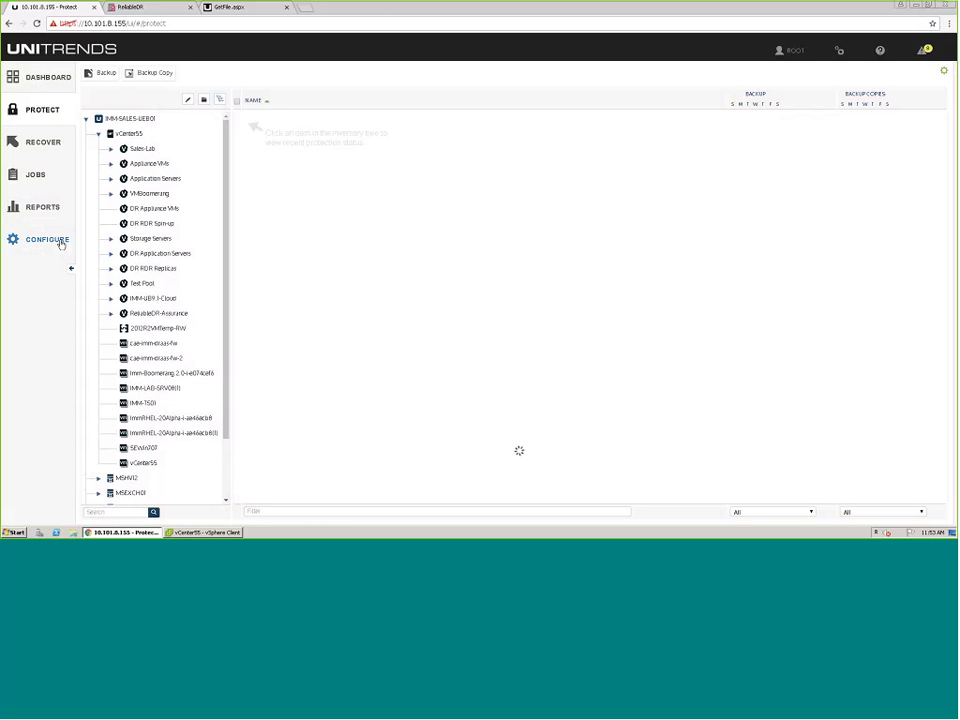
Step: Examine the email reporting settings and recipient list of appliance IMM-SALES-UEB01, and close them without saving
{"action": "left_click", "coordinate": [61, 243]}
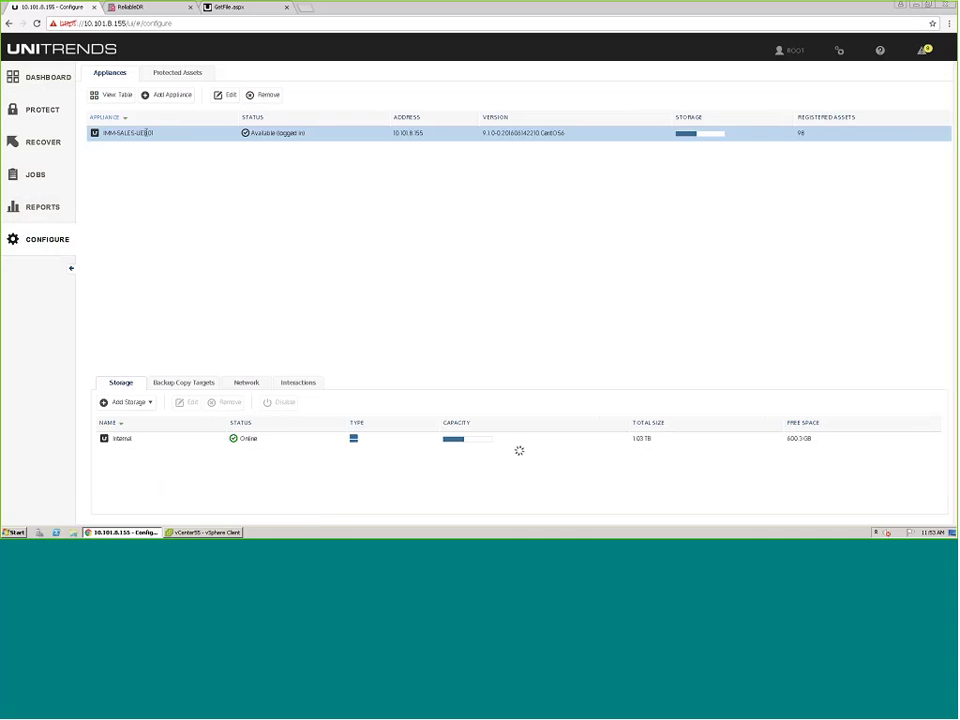
{"action": "left_click", "coordinate": [223, 96]}
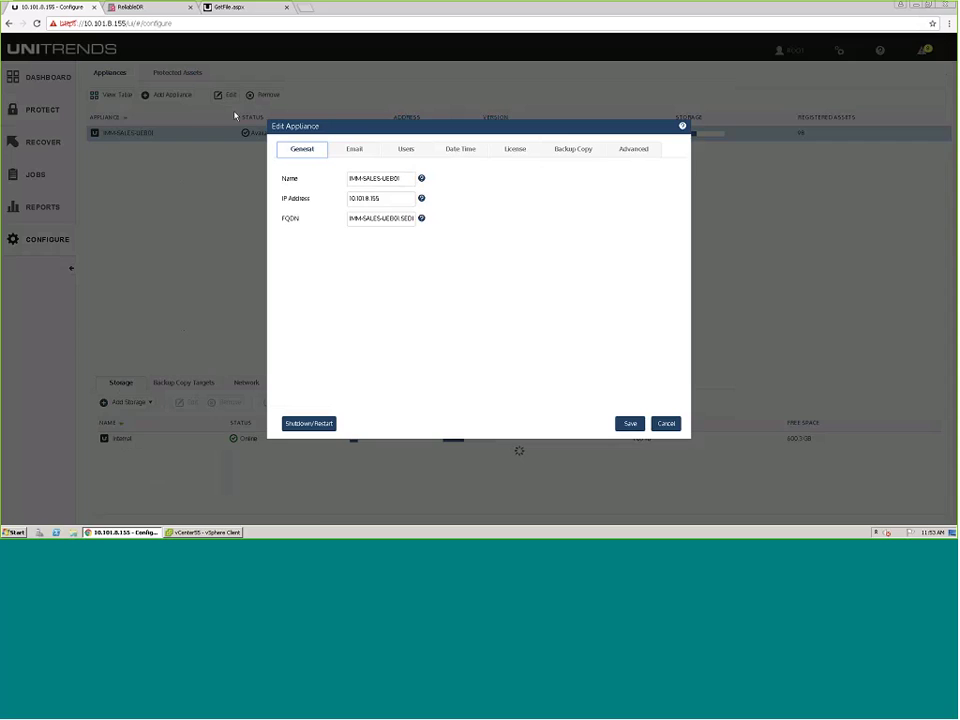
{"action": "left_click", "coordinate": [353, 150]}
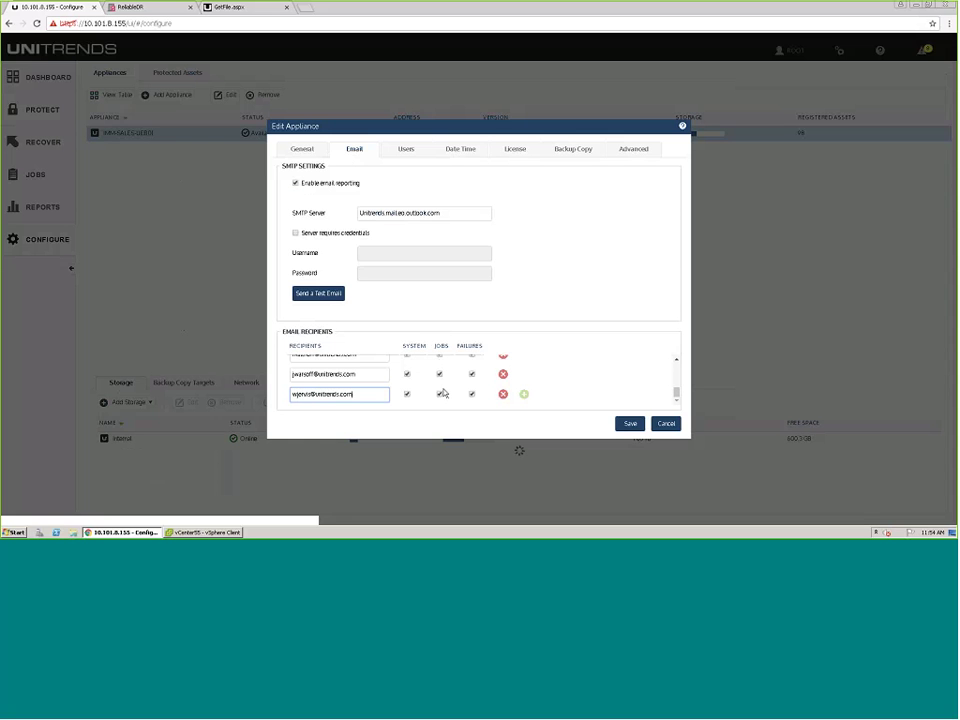
{"action": "scroll", "coordinate": [443, 394], "scroll_direction": "up", "scroll_amount": 1}
{"action": "scroll", "coordinate": [443, 394], "scroll_direction": "down", "scroll_amount": 1}
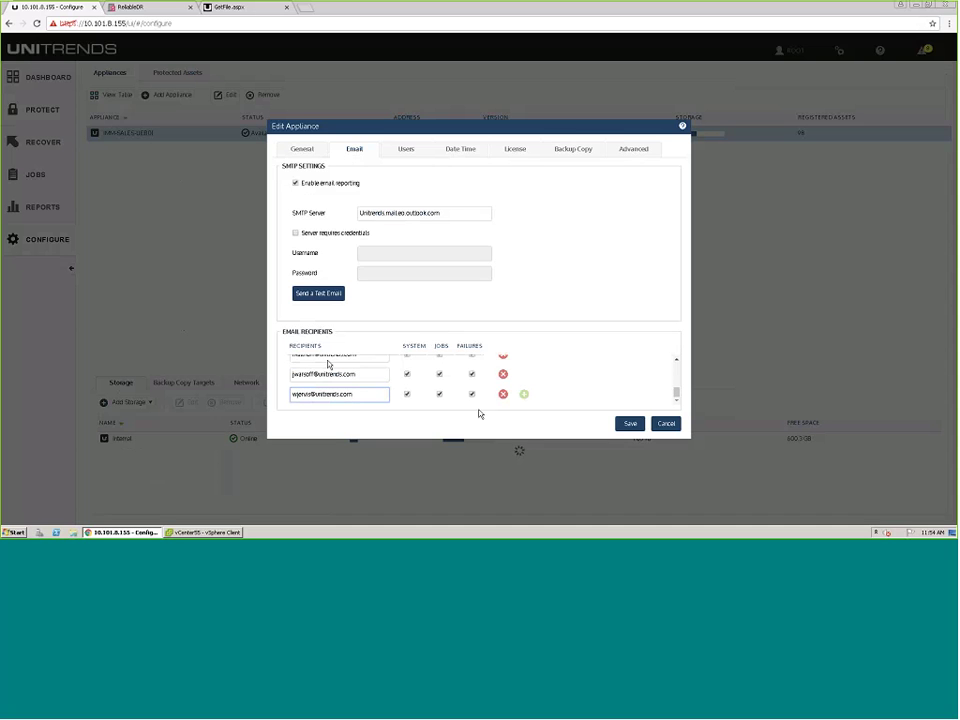
{"action": "scroll", "coordinate": [476, 388], "scroll_direction": "up", "scroll_amount": 3}
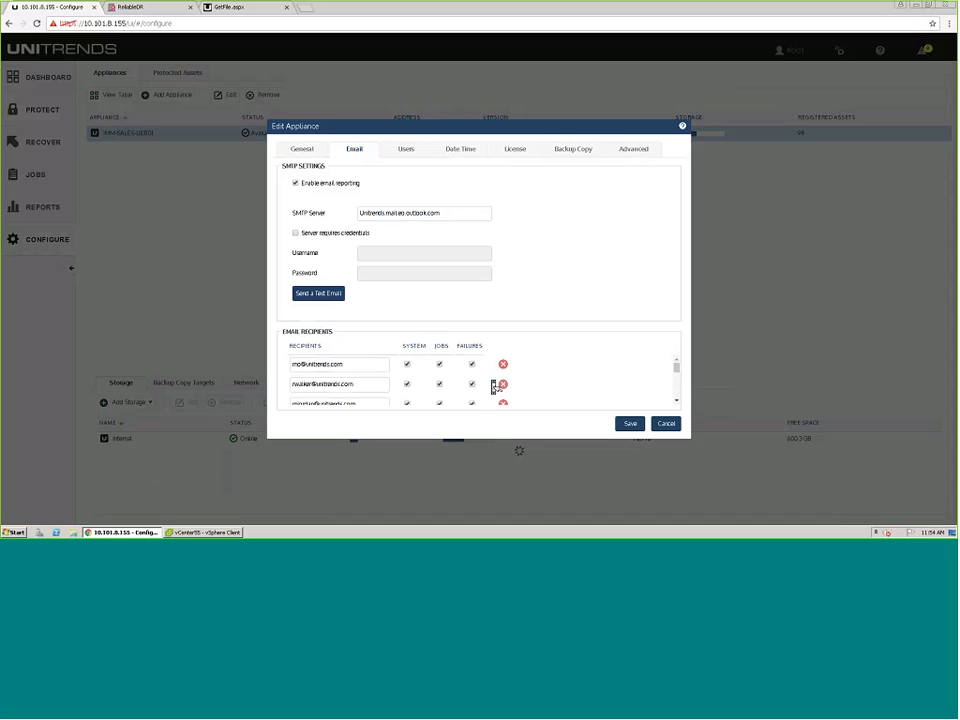
{"action": "left_click", "coordinate": [668, 424]}
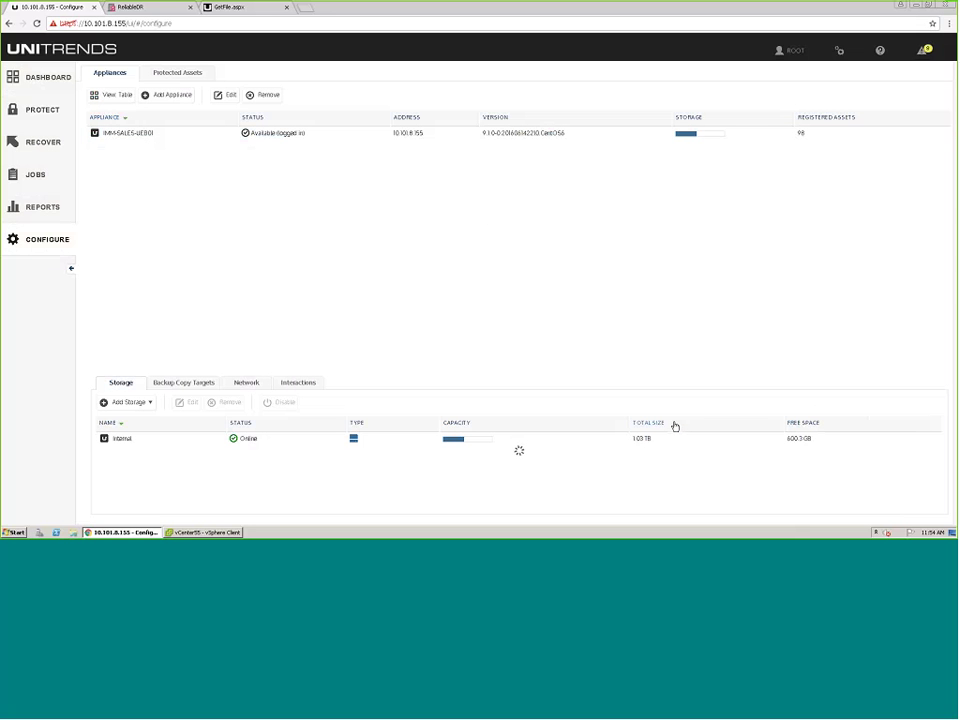